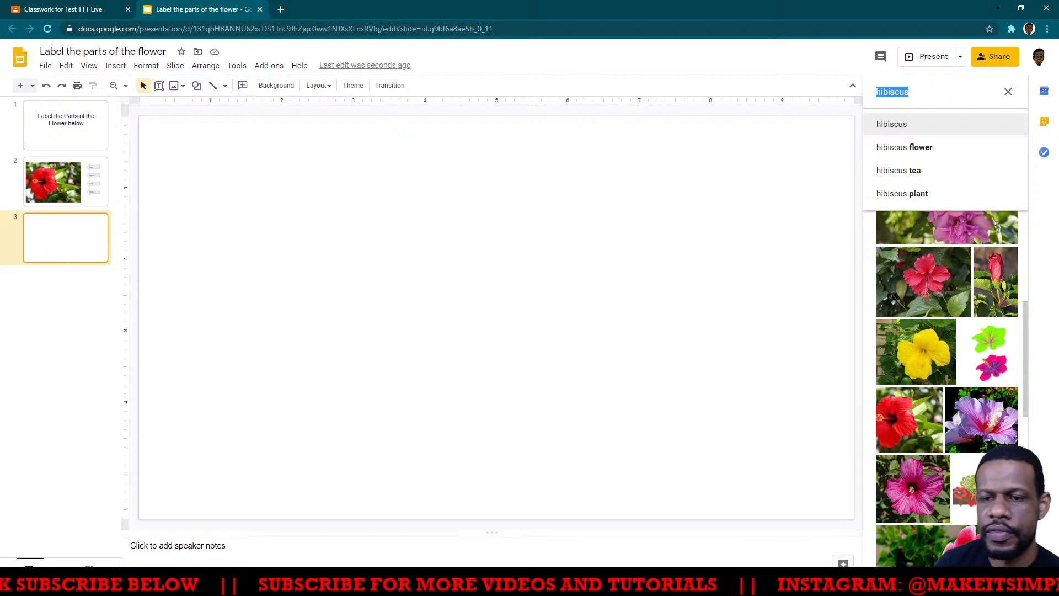
- Start choosing a background image for slide 2 and search Google Images for "hibiscus"
left_click(59, 183)
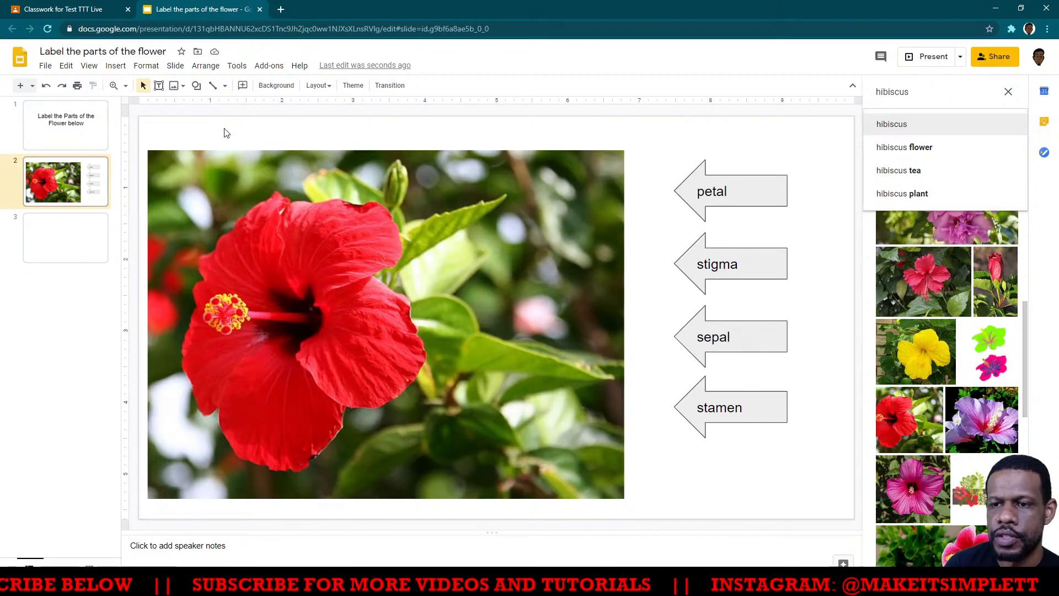
left_click(277, 86)
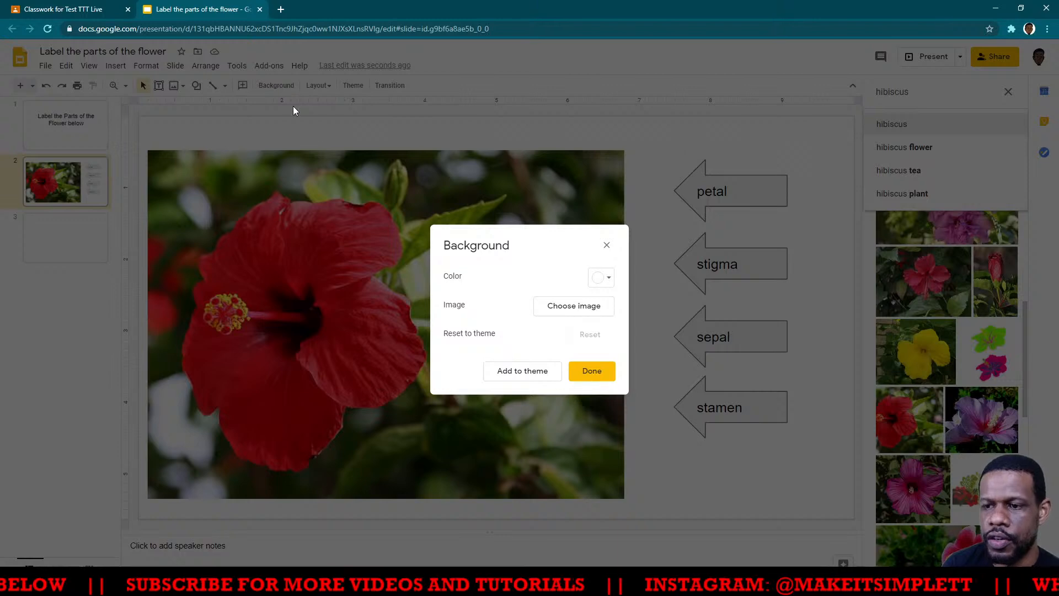
left_click(569, 306)
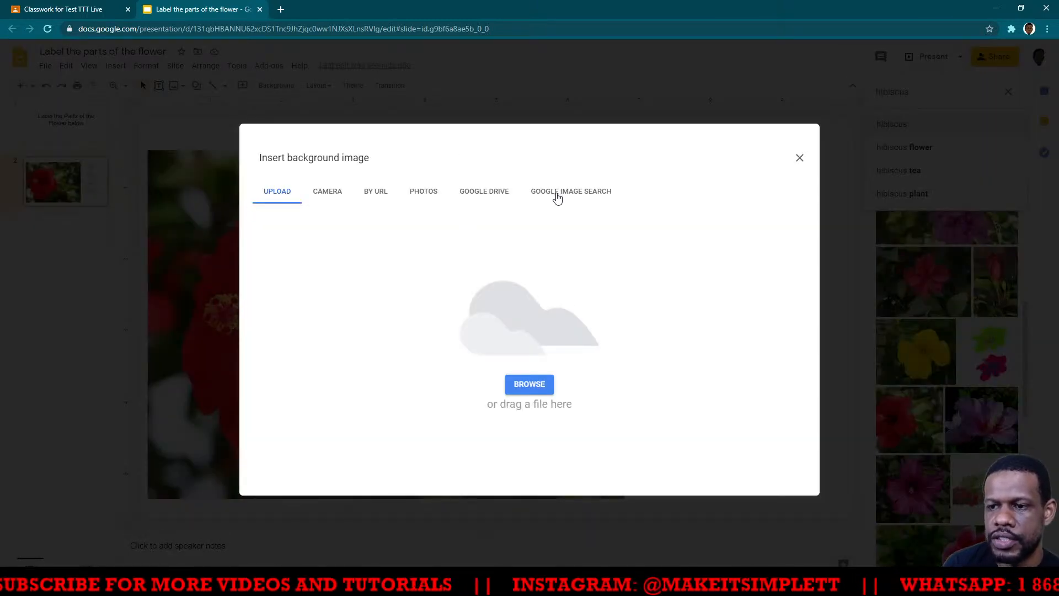
left_click(557, 197)
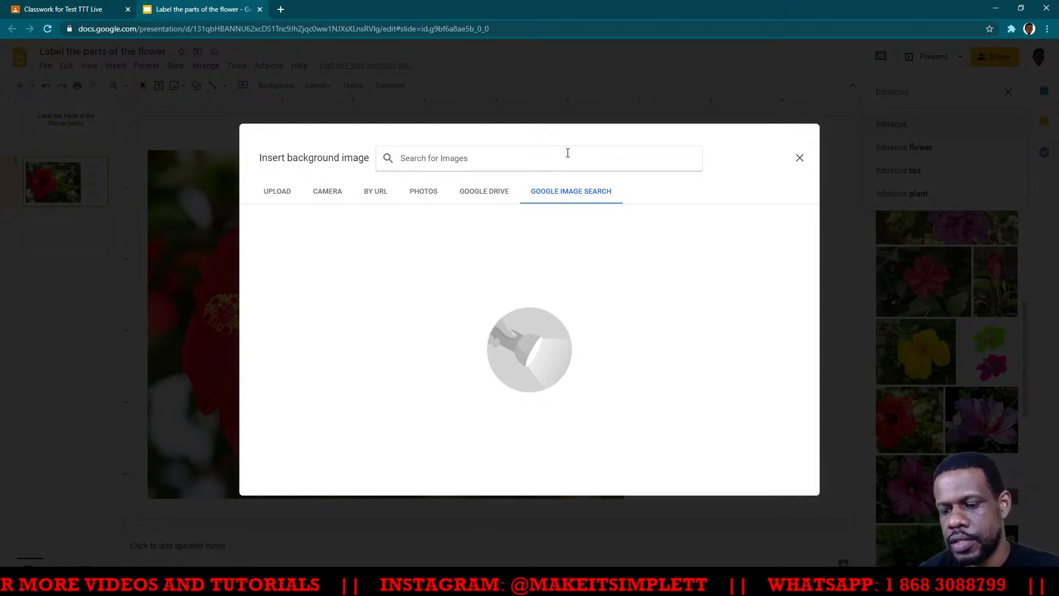
left_click(568, 152)
type("hibiscus")
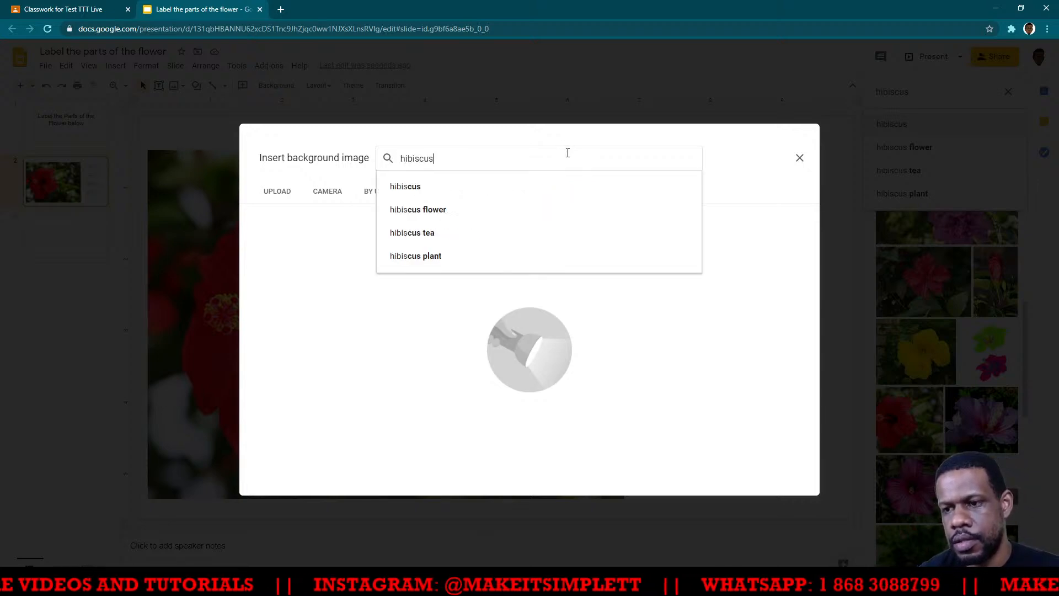
left_click(450, 192)
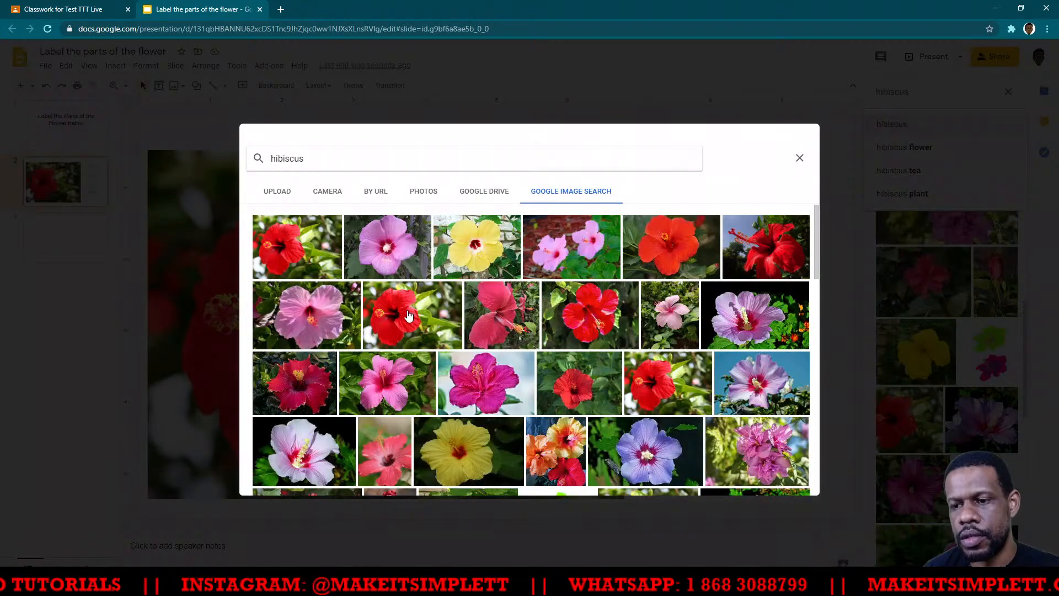
- Set the red hibiscus photo with green leaves as slide 2's background and delete the smaller hibiscus picture lying over it
left_click(408, 316)
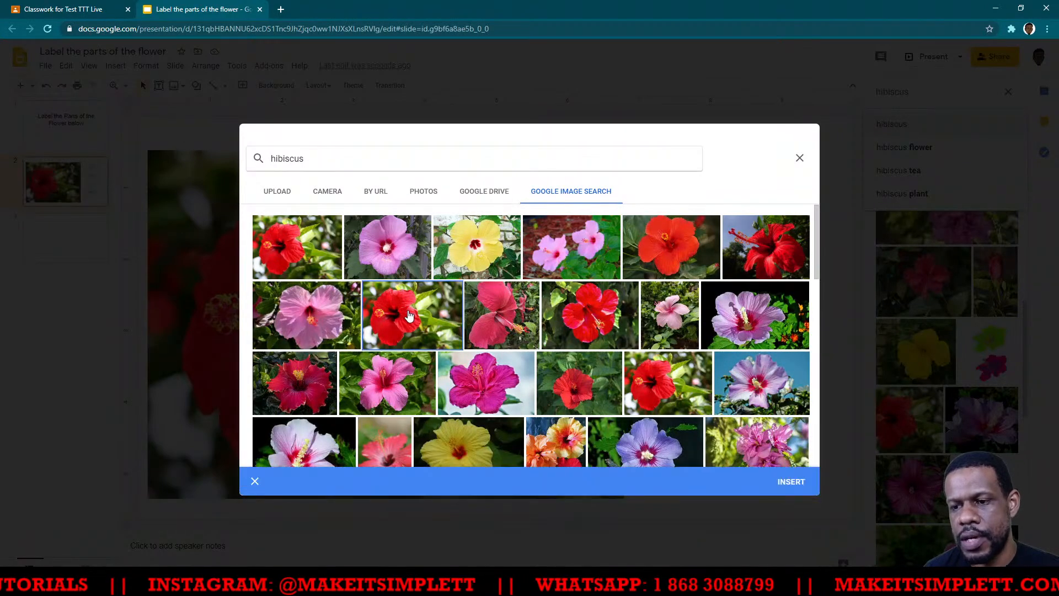
left_click(794, 482)
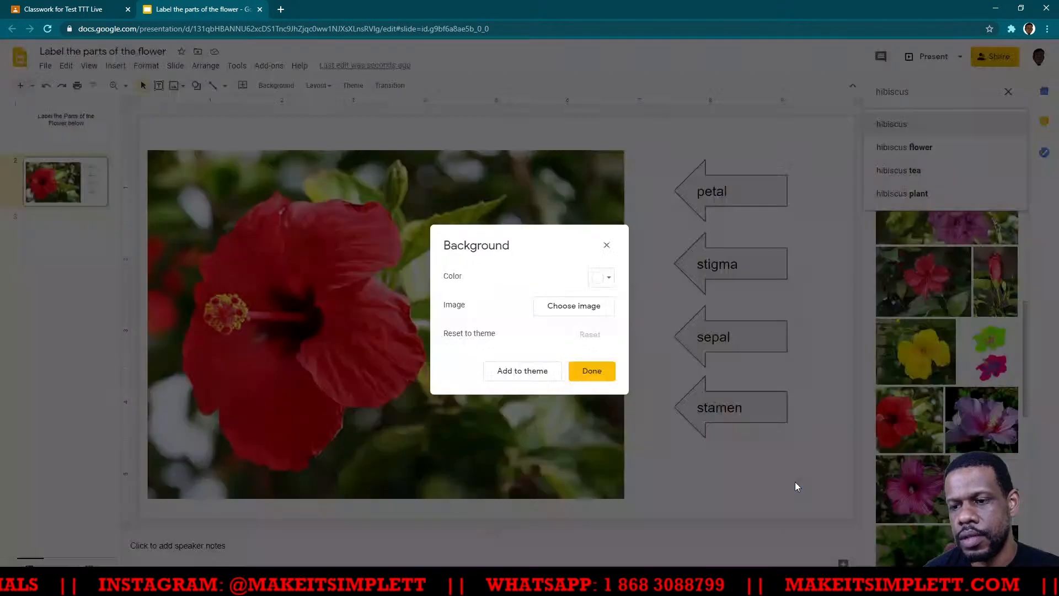
left_click(588, 374)
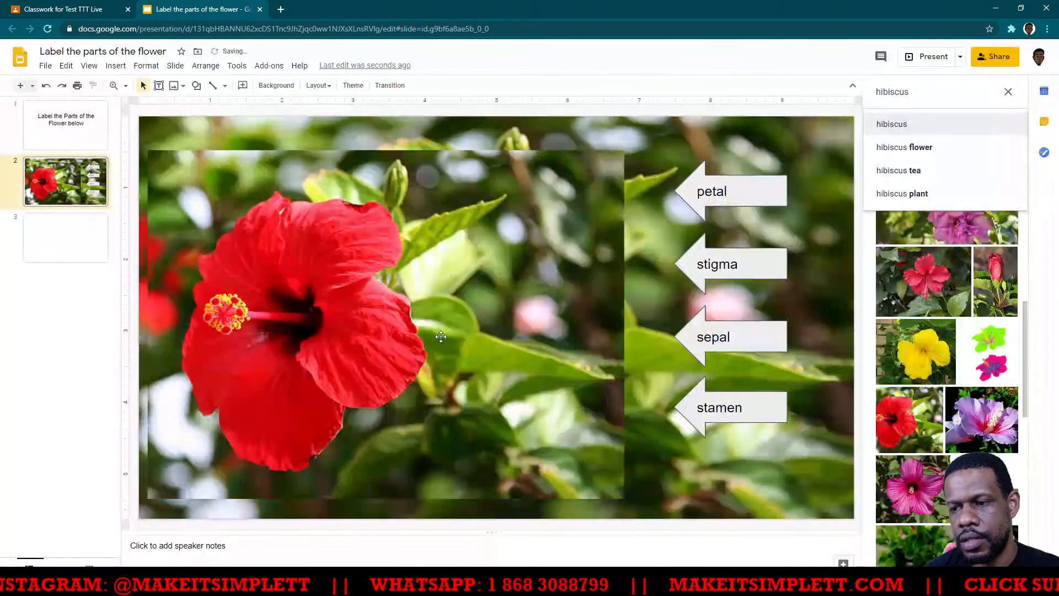
left_click(439, 335)
key("Delete")
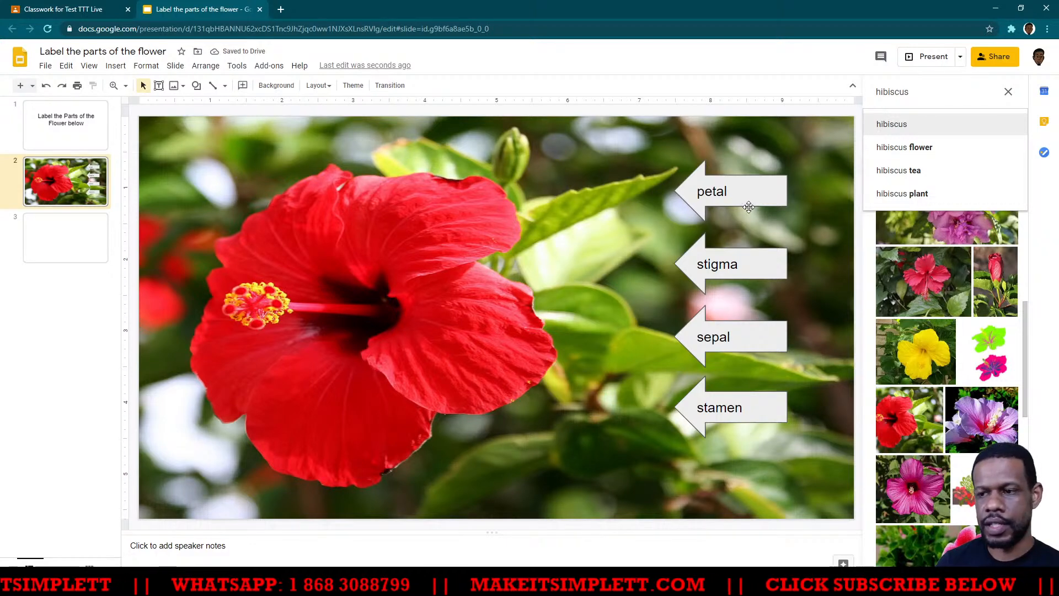
- Go to the blank slide 3 and replace the side image search for hibiscus with "grasshopper"
left_click(65, 236)
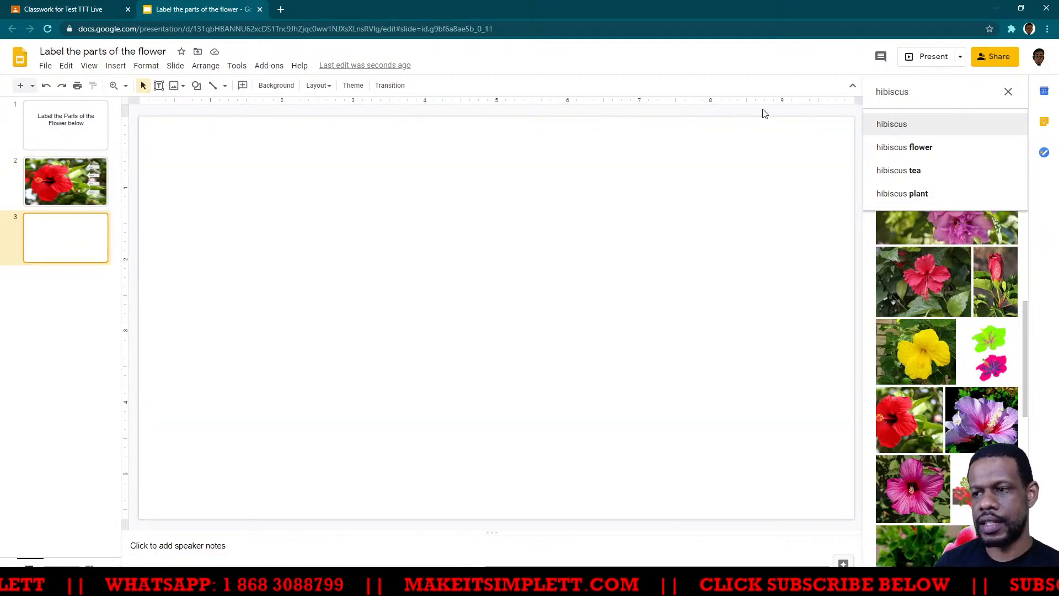
left_click_drag(941, 92, 819, 91)
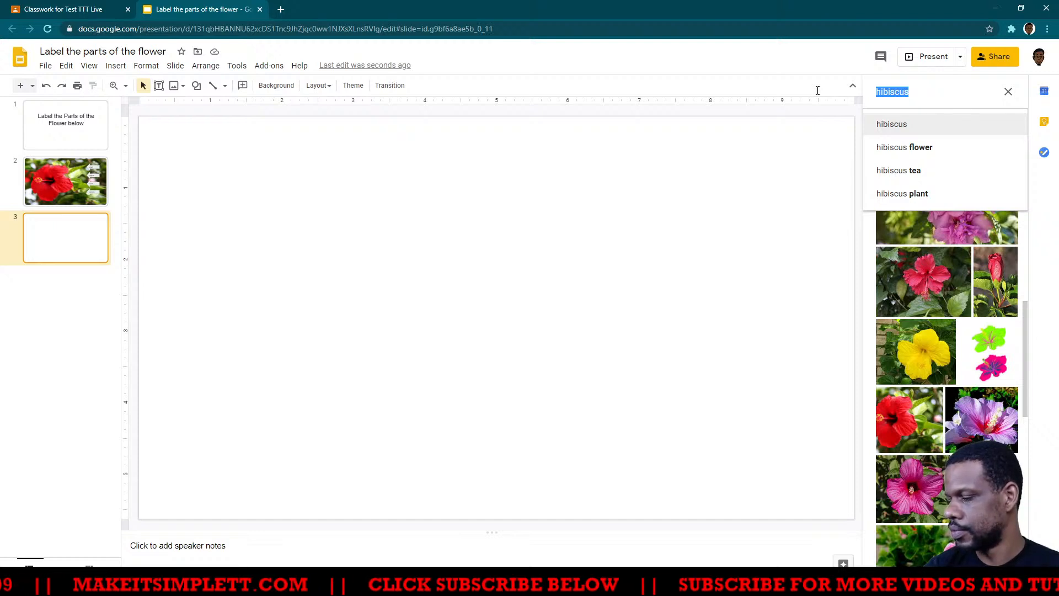
type("grasshopper")
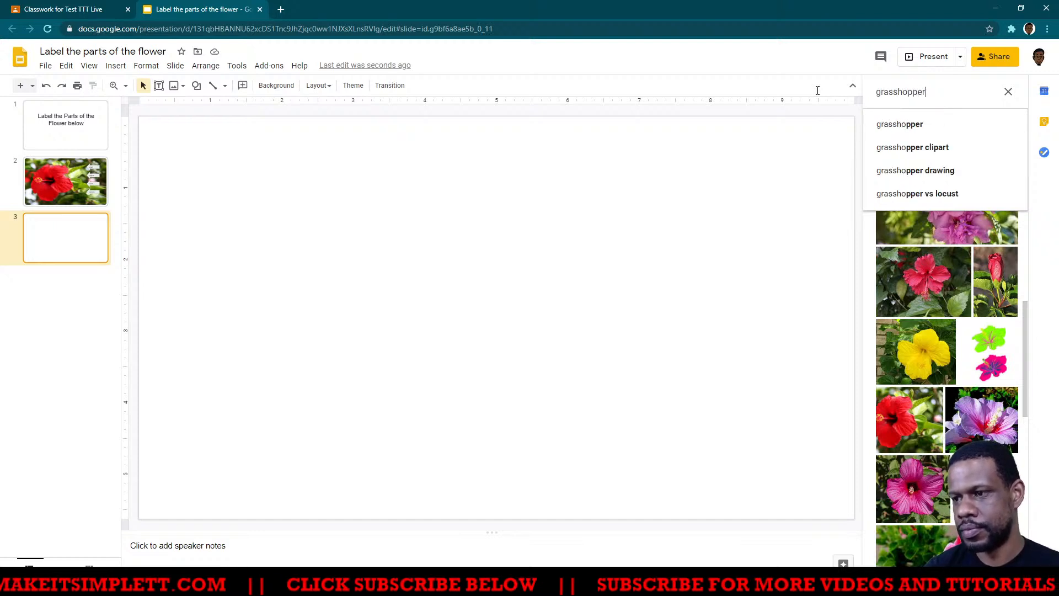
key("Return")
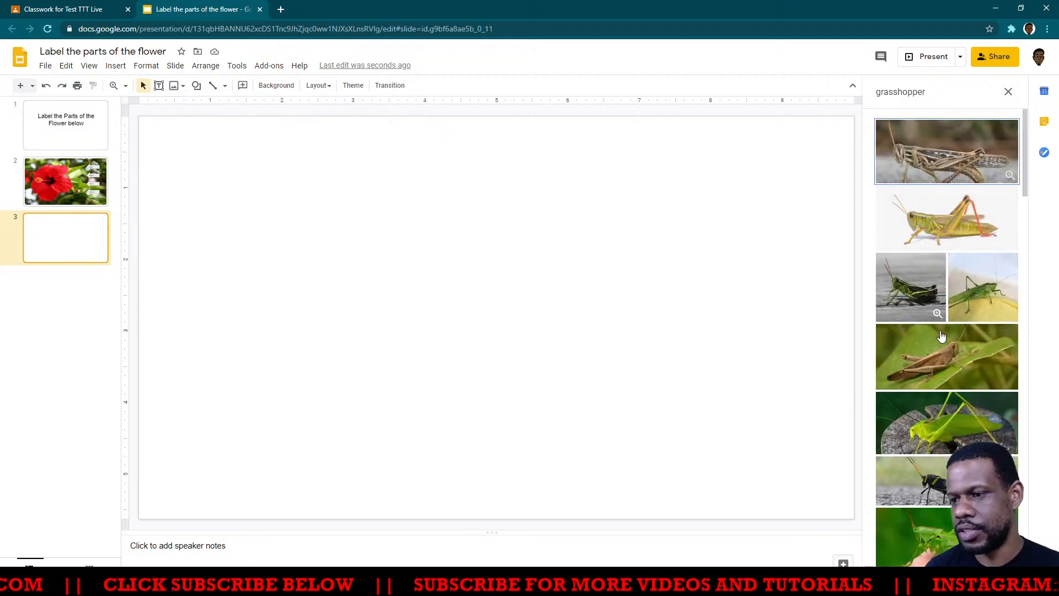
- Search Google Images for "grasshopper" and set the green grasshopper photo on a plain white backdrop as slide 3's background
left_click(271, 85)
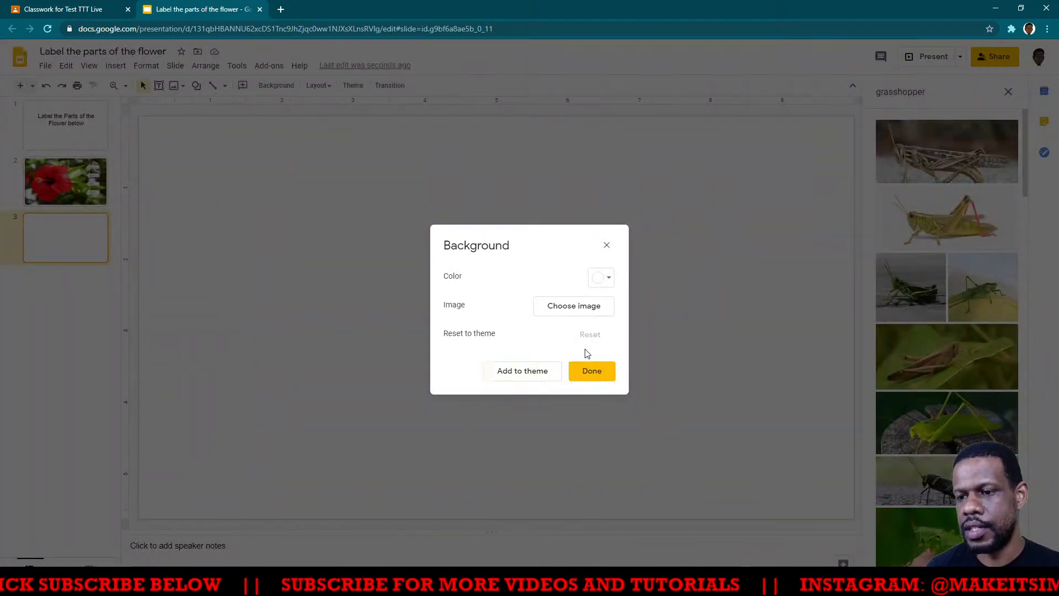
left_click(573, 312)
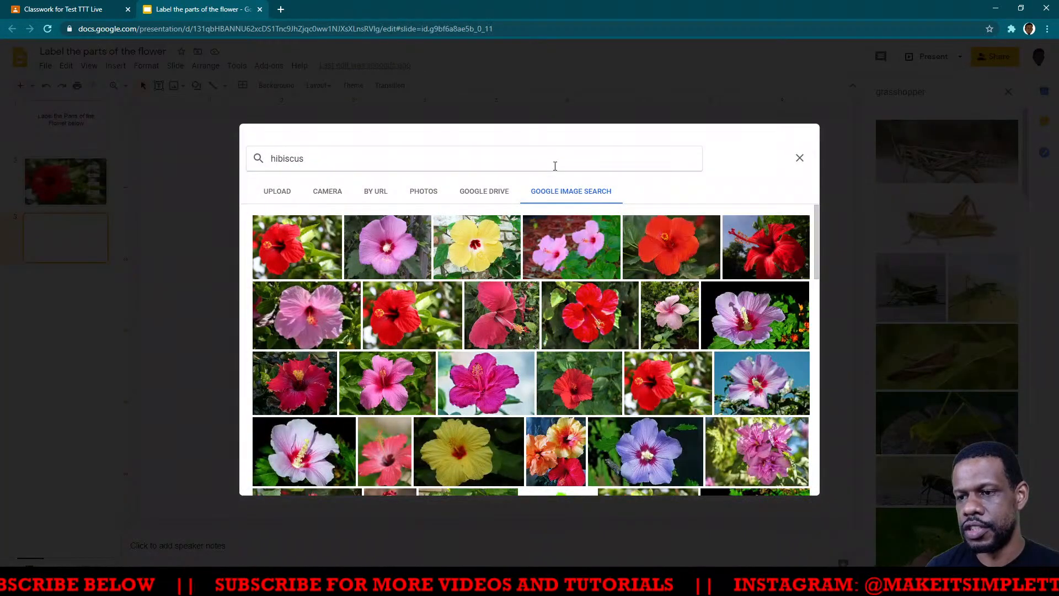
double_click(287, 158)
type("gr")
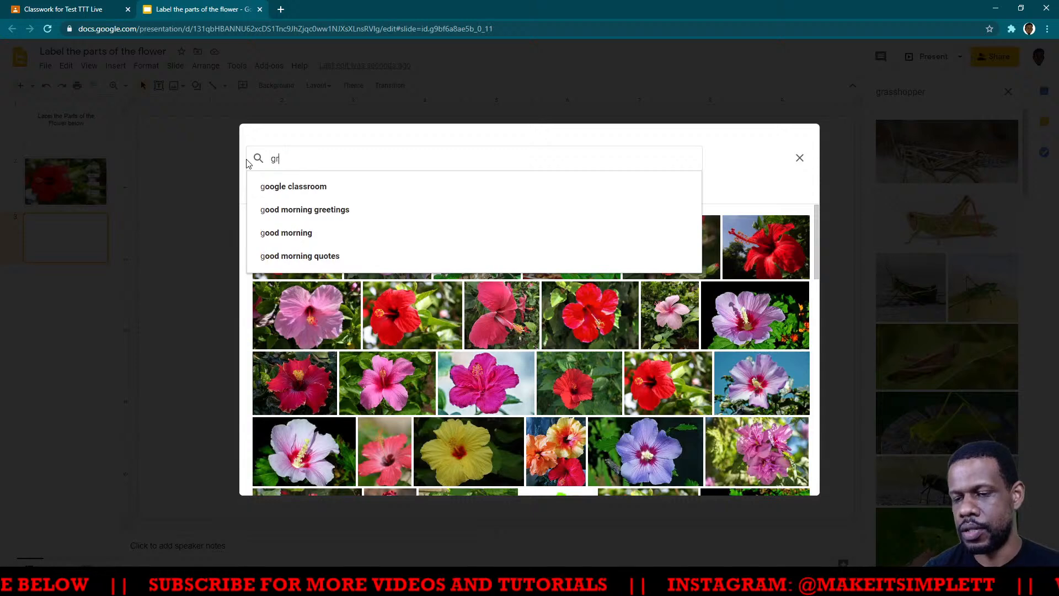
type("asshopper")
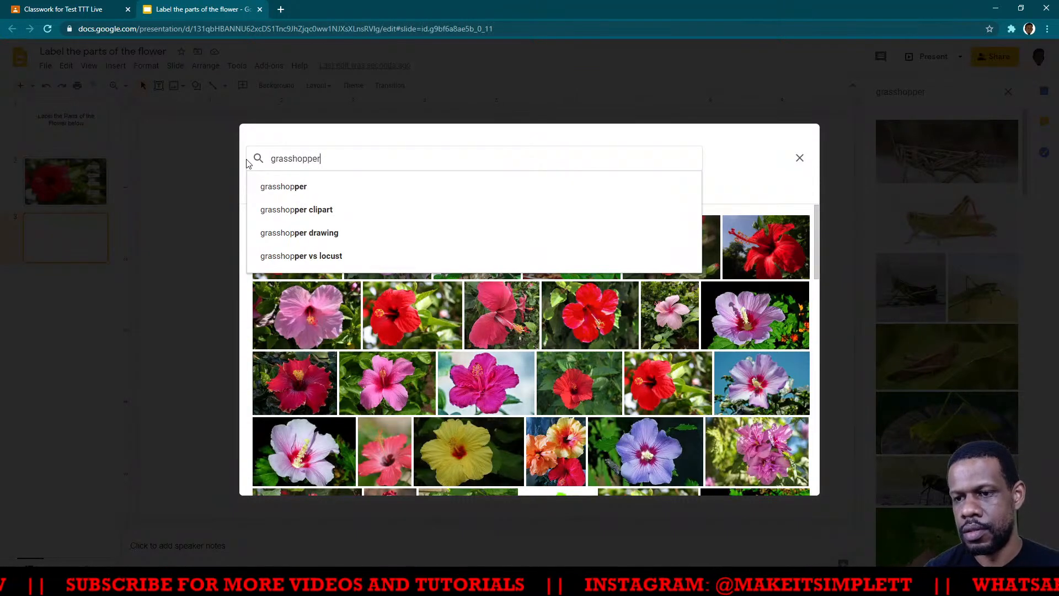
key("Return")
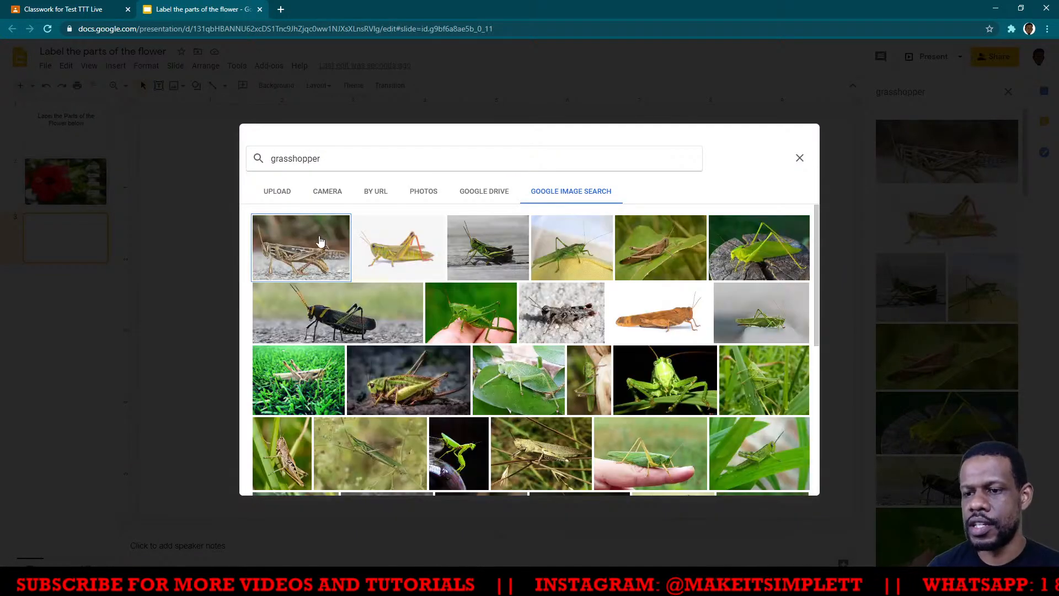
left_click(397, 256)
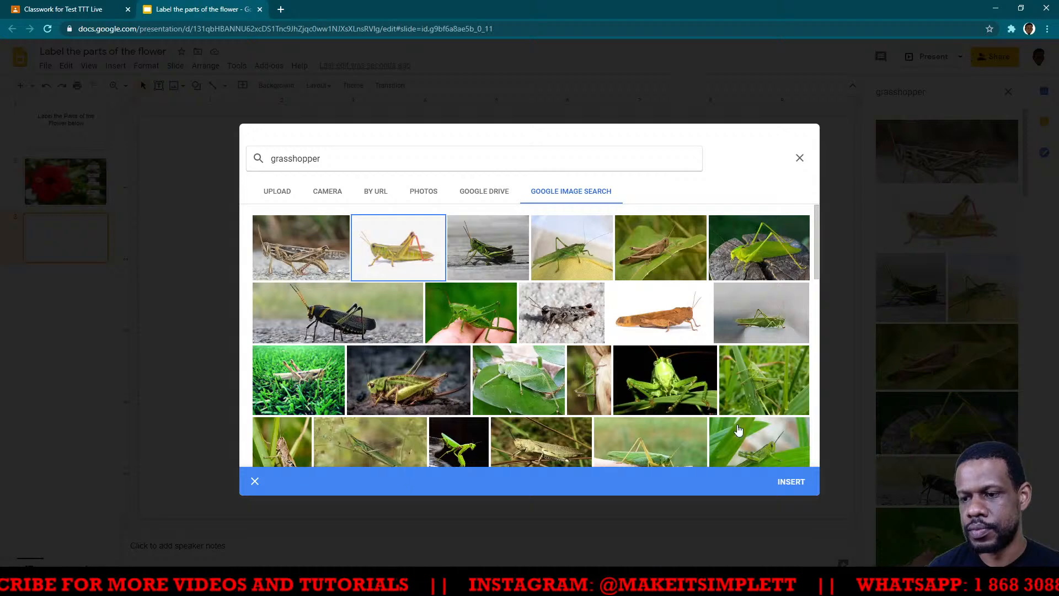
left_click(791, 481)
left_click(607, 376)
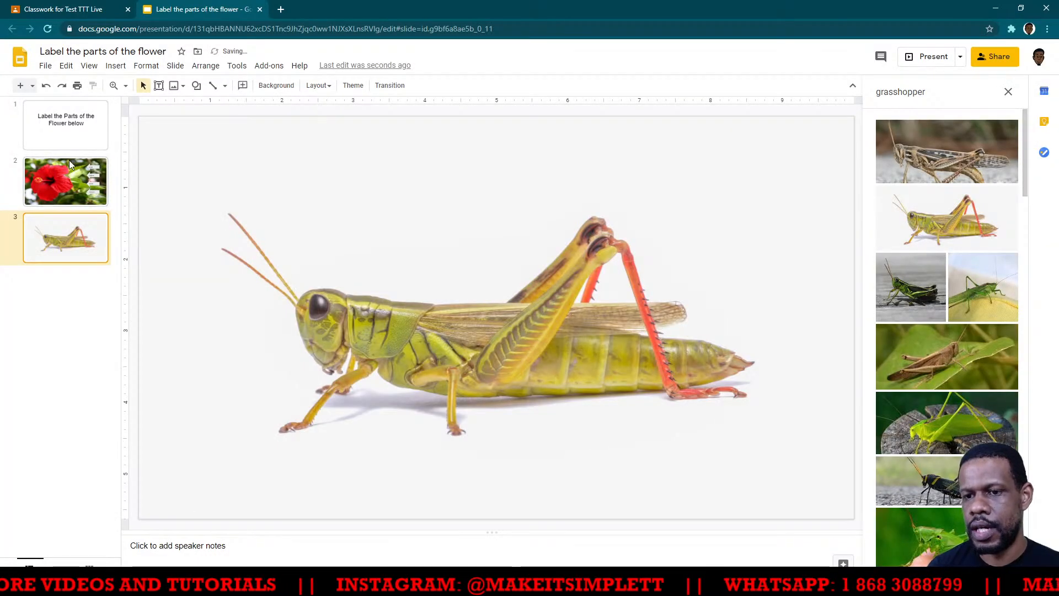
- Copy the "petal" arrow label from slide 2 onto the grasshopper slide and place it near the slide's upper right corner
left_click(74, 180)
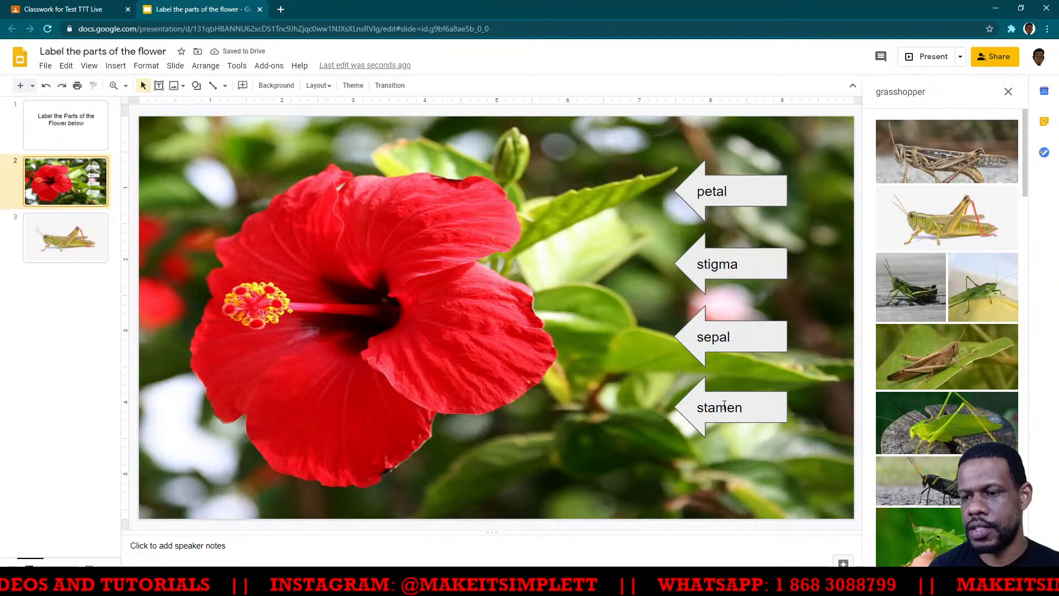
left_click(757, 415)
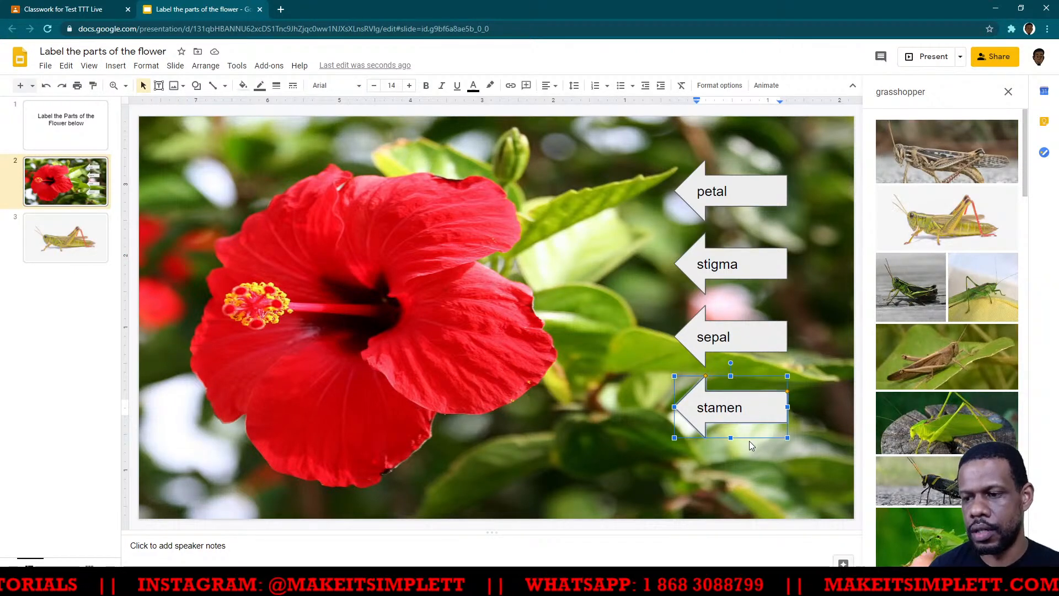
left_click(751, 439)
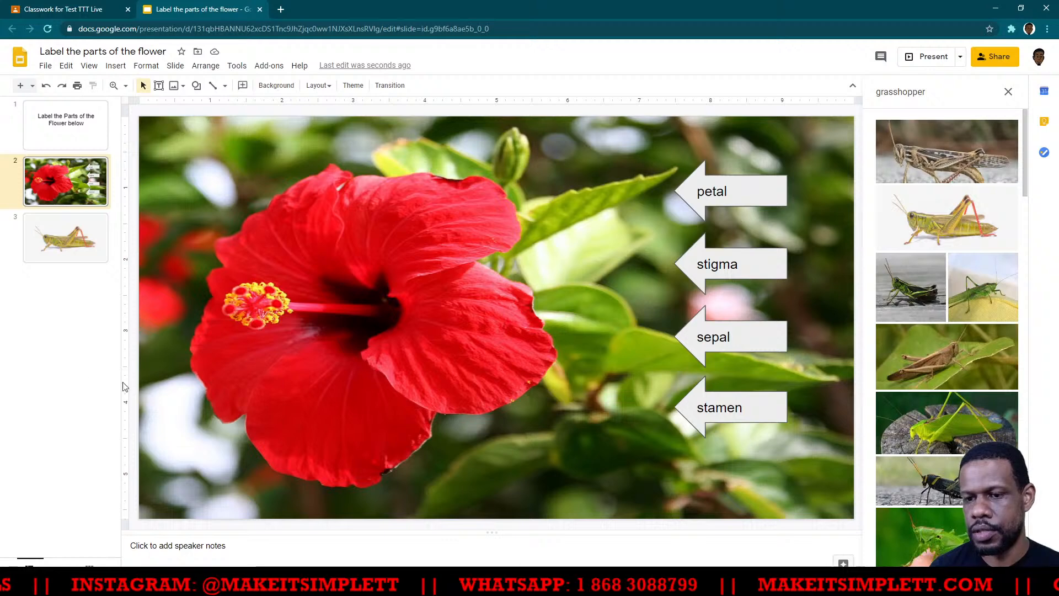
left_click(64, 238)
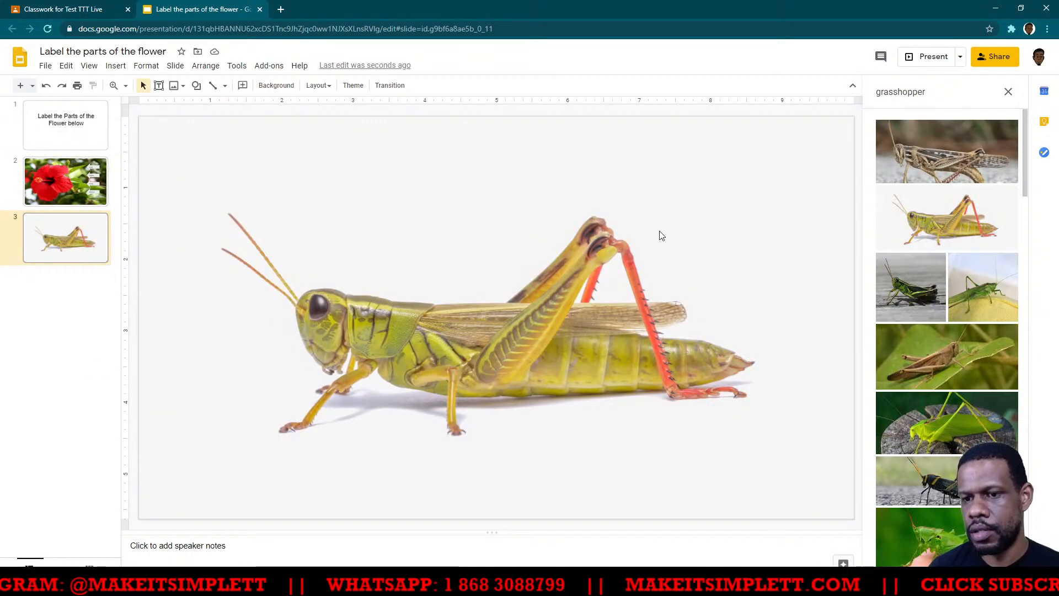
key("ctrl+v")
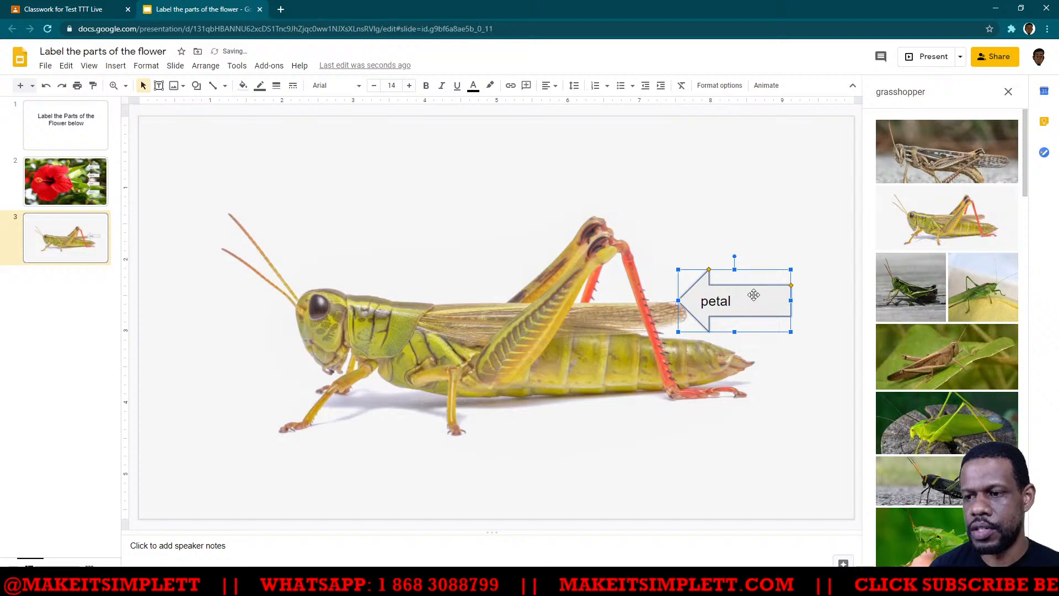
left_click_drag(752, 296, 761, 184)
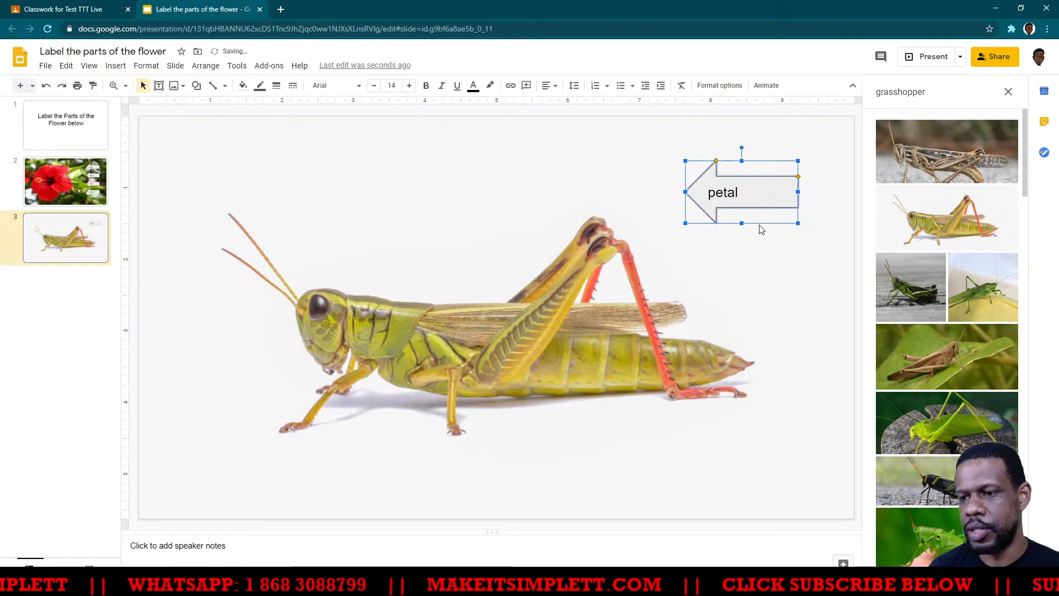
- Duplicate the "petal" arrow three times and spread the four arrows in a column along the slide's right side
key("ctrl+d")
key("ctrl+d")
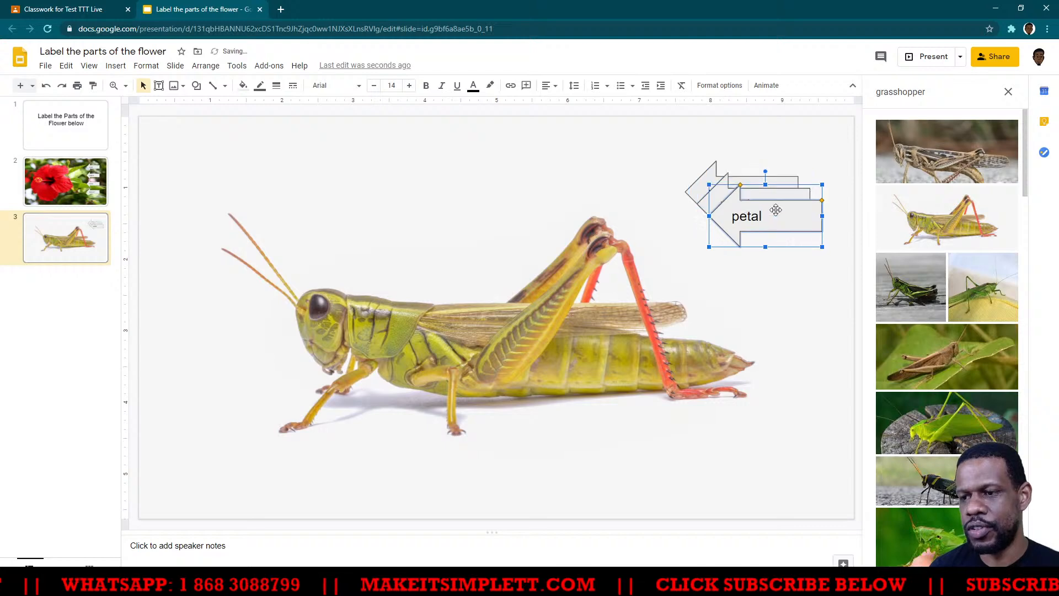
key("ctrl+d")
left_click_drag(784, 240, 772, 368)
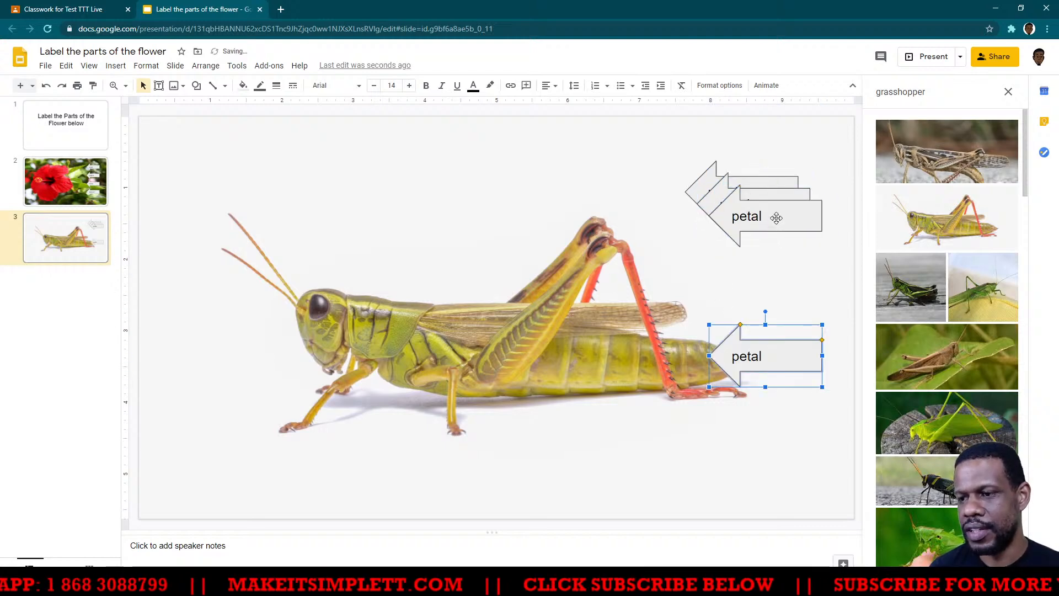
left_click_drag(778, 218, 781, 293)
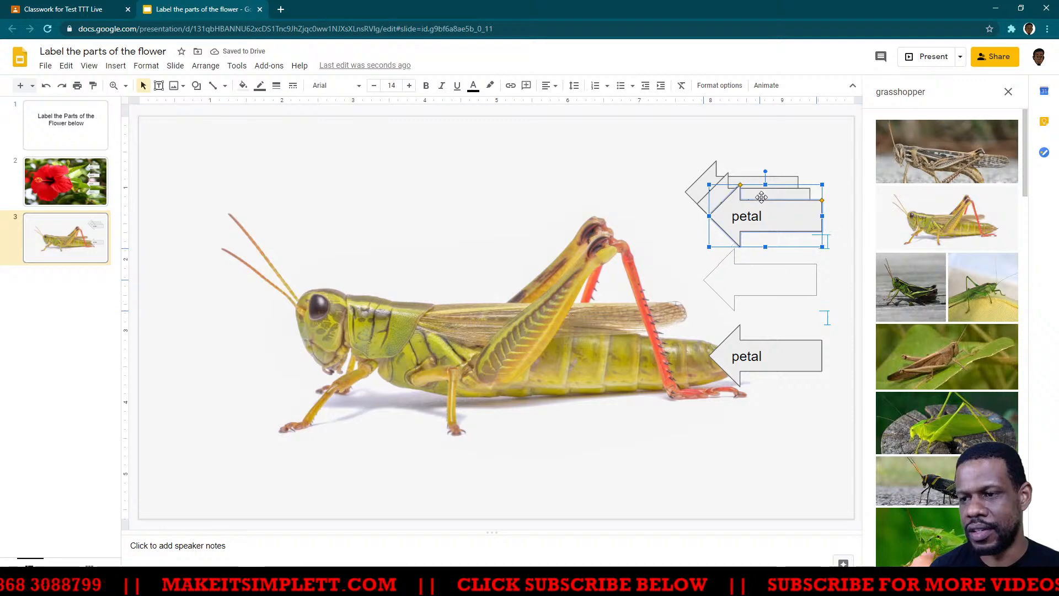
left_click_drag(766, 183, 778, 145)
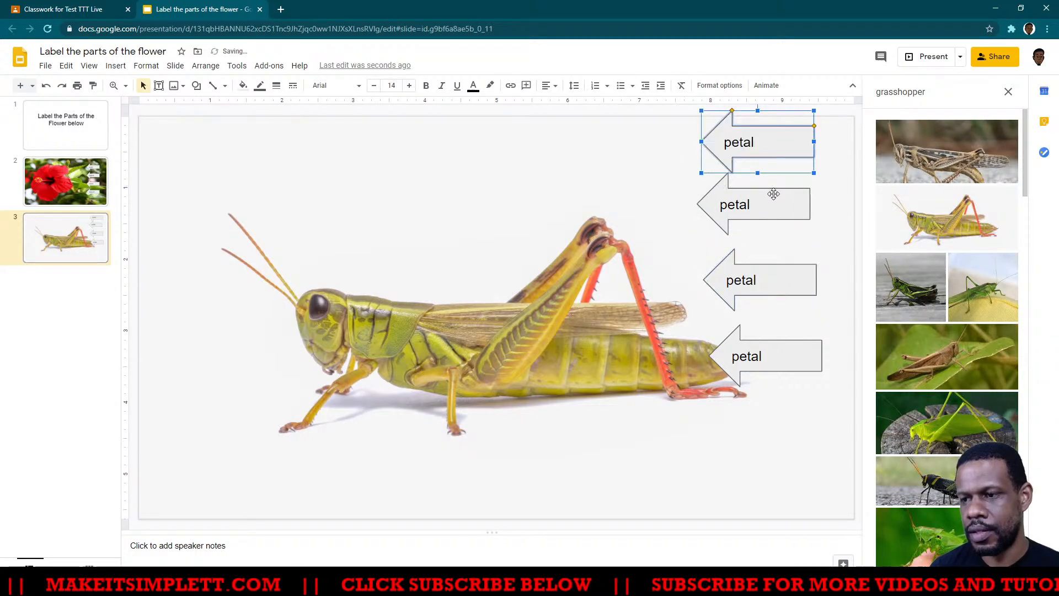
- Replace the text of the topmost arrow on the grasshopper slide with "antenna"
left_click(755, 143)
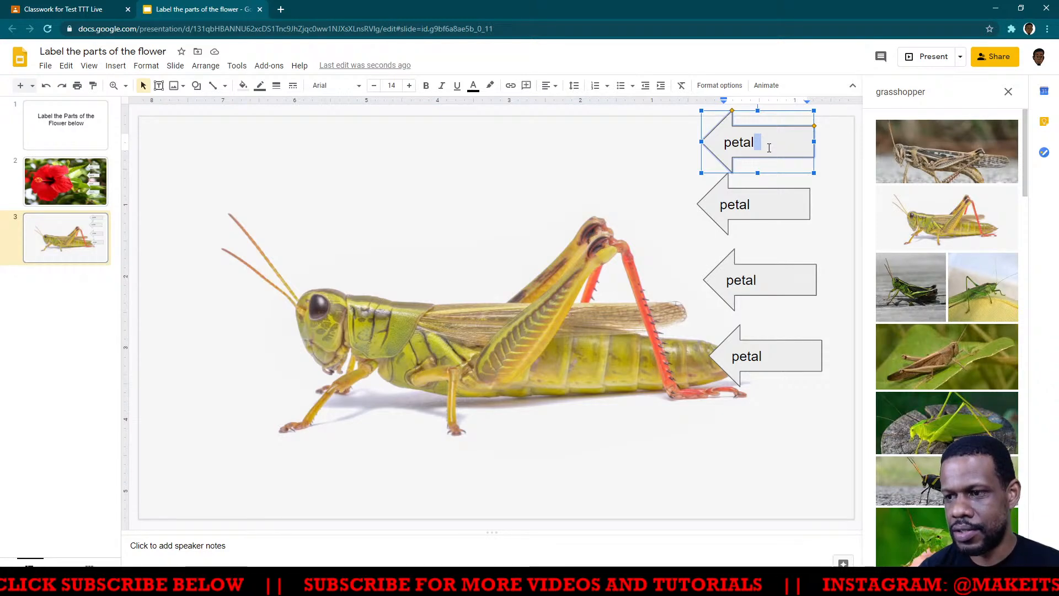
left_click(760, 138)
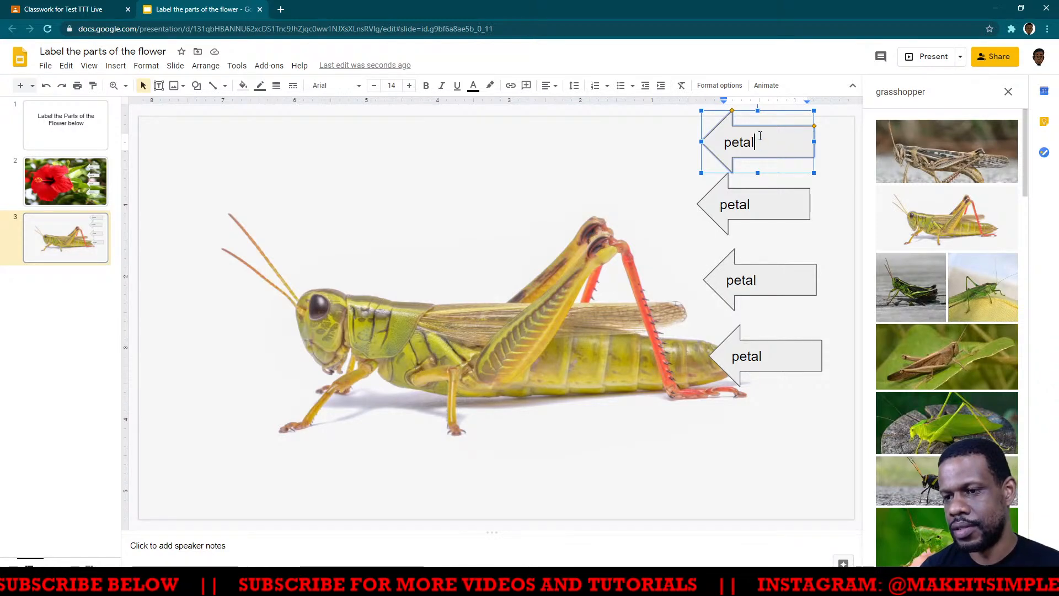
key("BackSpace")
key("BackSpace")
key("BackSpace")
key("BackSpace")
key("BackSpace")
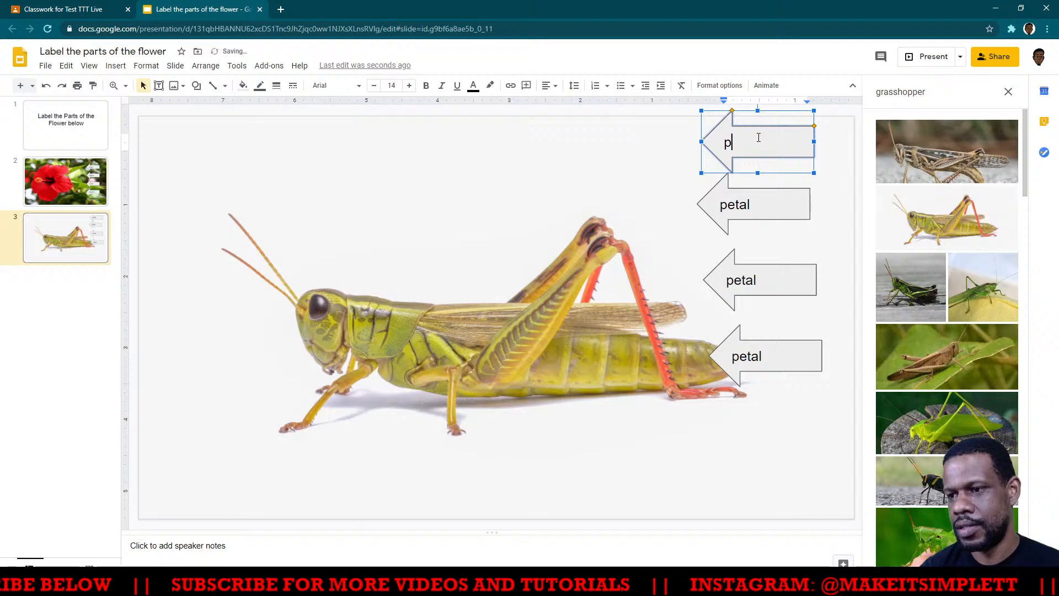
type("antenna")
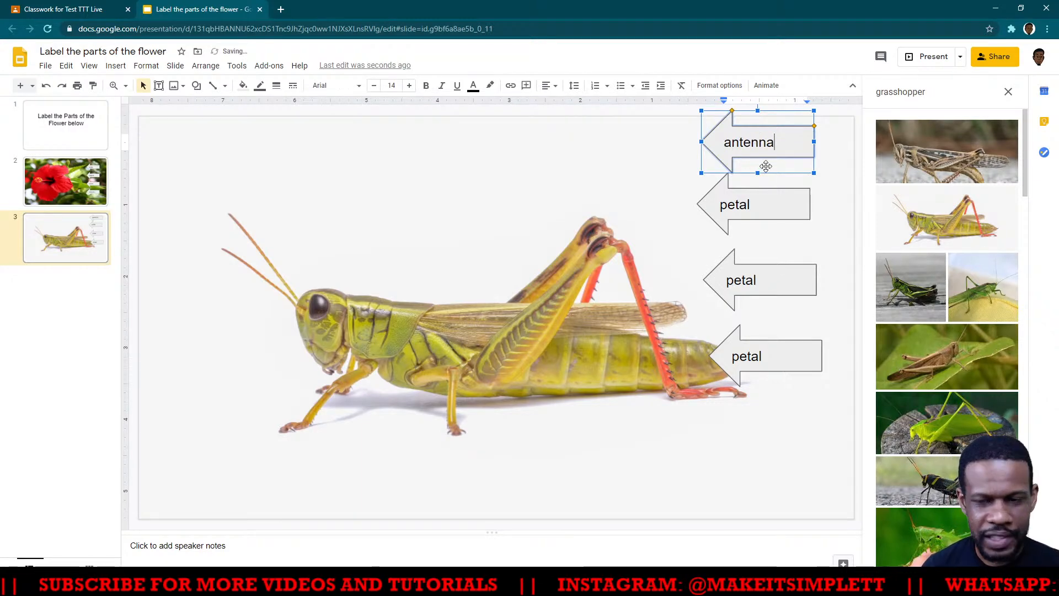
- Replace the text of the second arrow from the top on the grasshopper slide with "legs"
left_click(749, 208)
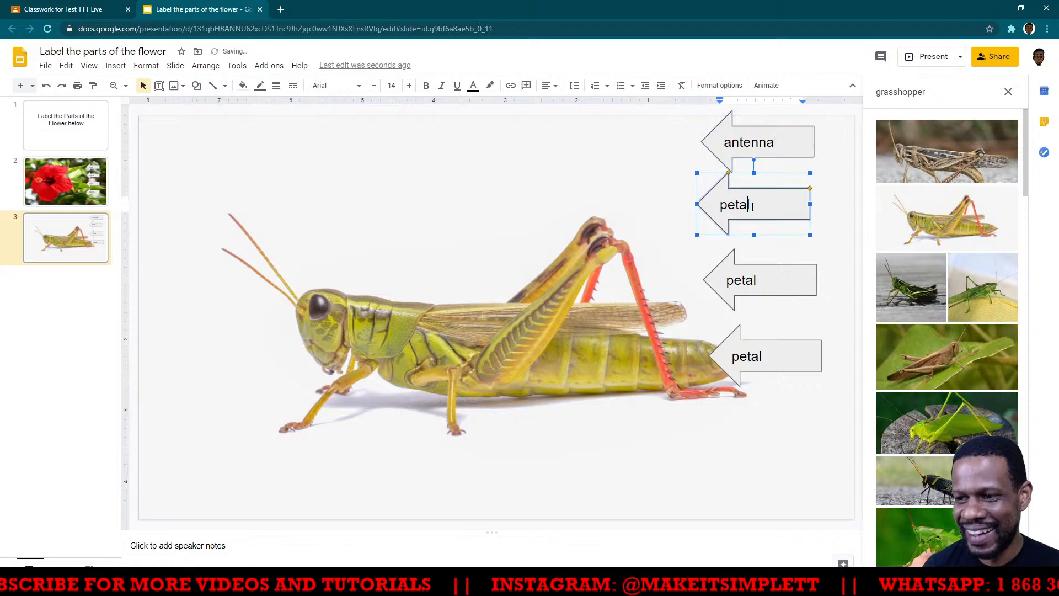
key("BackSpace")
key("BackSpace")
key("BackSpace")
key("BackSpace")
key("BackSpace")
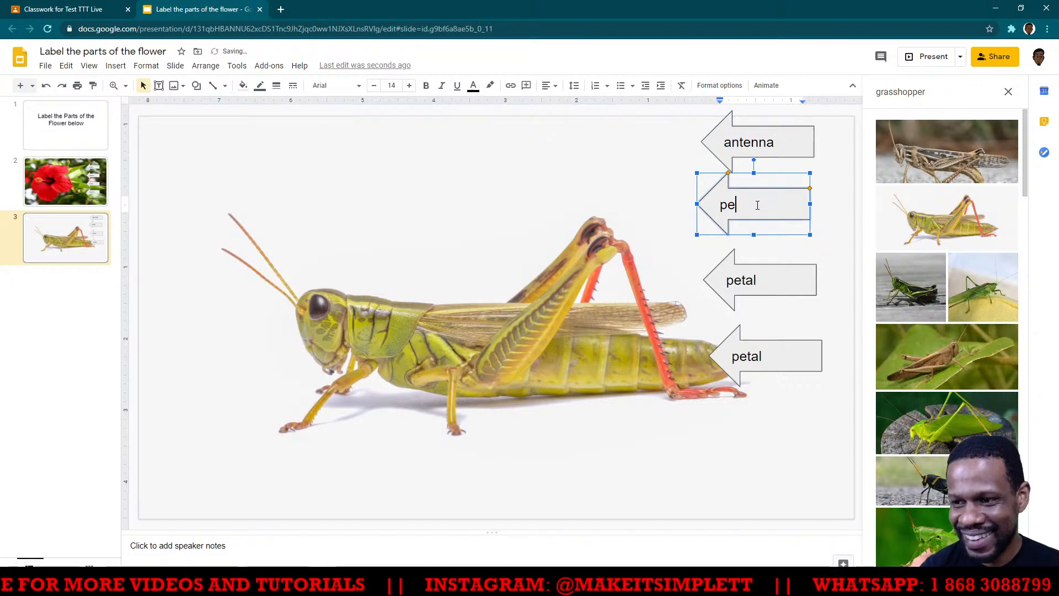
type("legs")
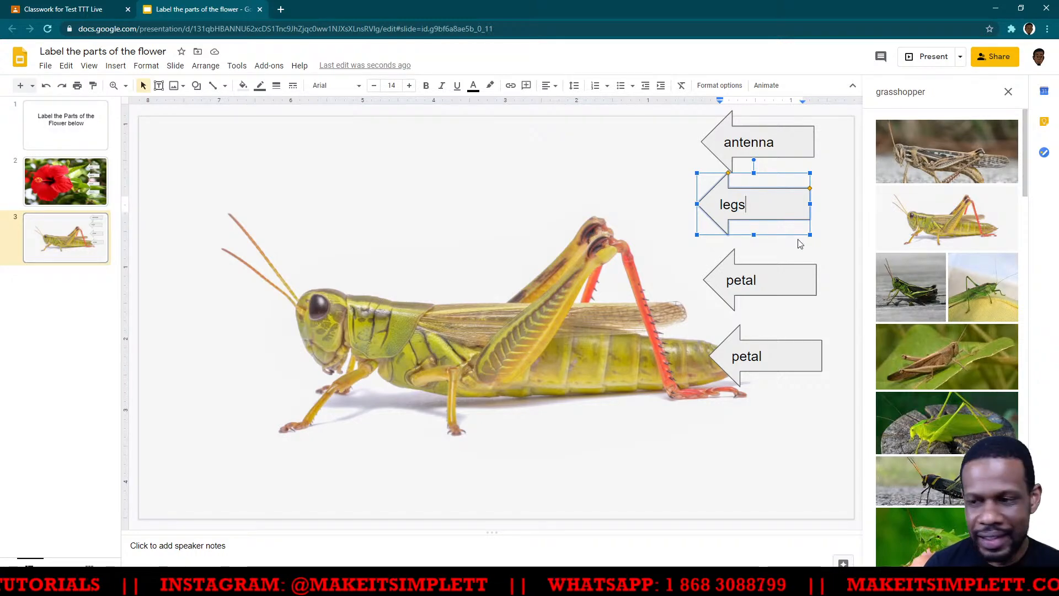
- Relabel the third arrow on the grasshopper slide as "head" and the lowest arrow as "abdomen"
left_click(754, 283)
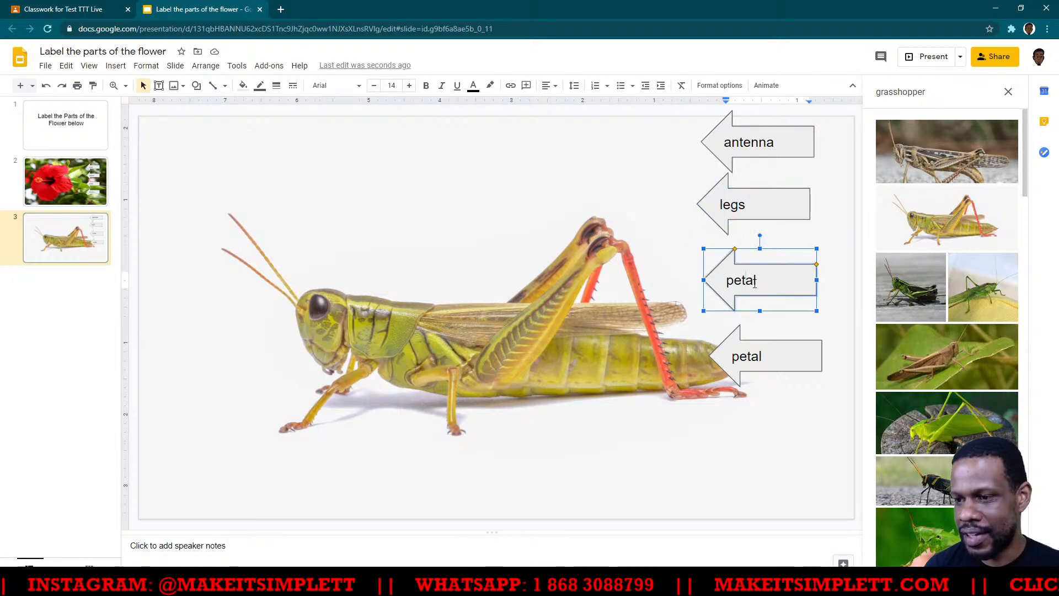
left_click_drag(761, 282, 722, 274)
type("head")
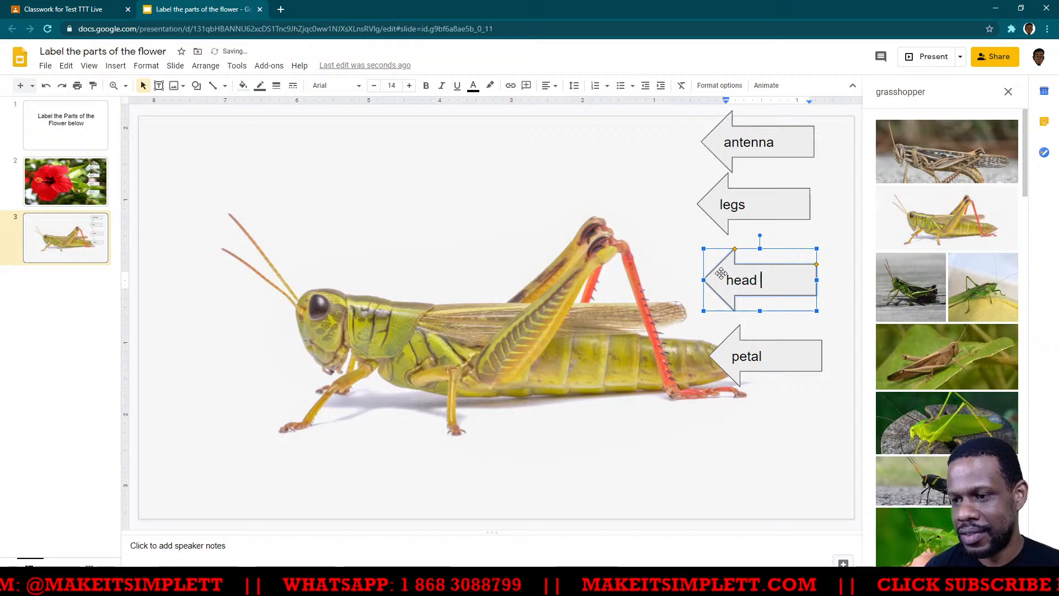
double_click(756, 357)
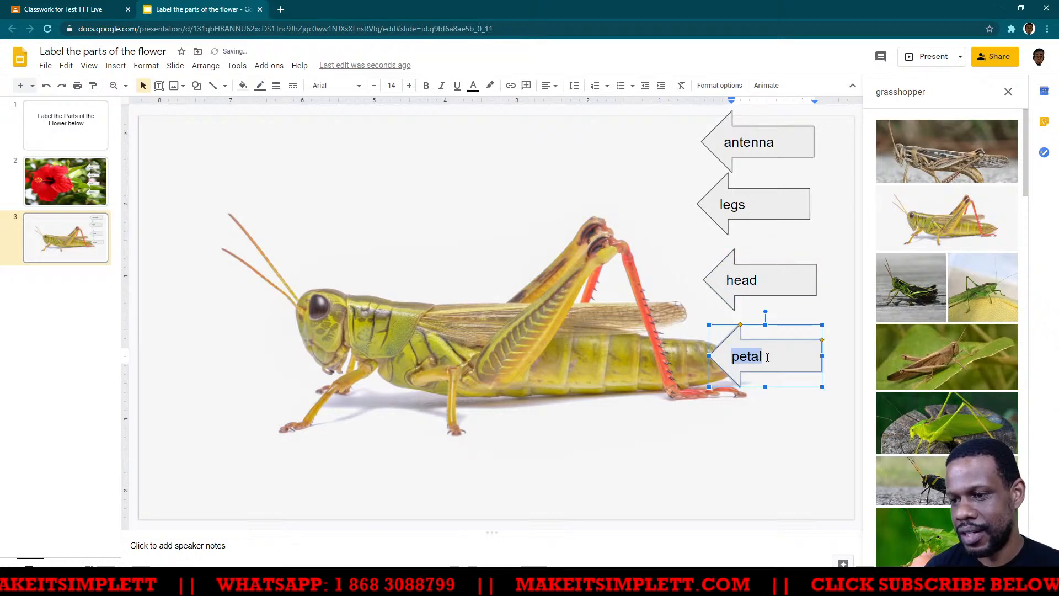
type("abdomen")
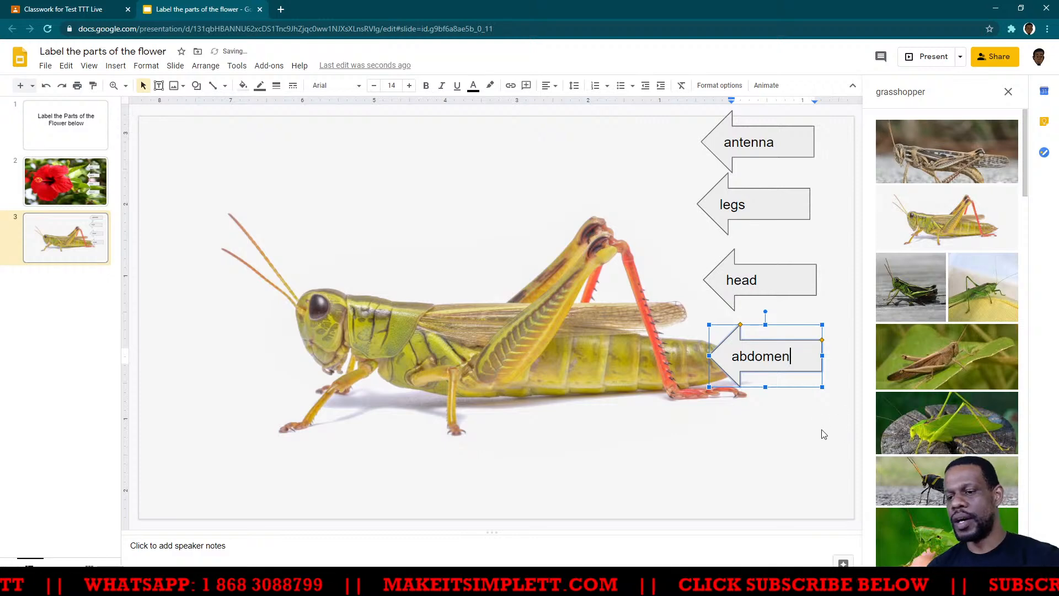
- Move the four arrow labels further down the grasshopper slide, spacing them out in one column along its right side
left_click(812, 382)
left_click(798, 359)
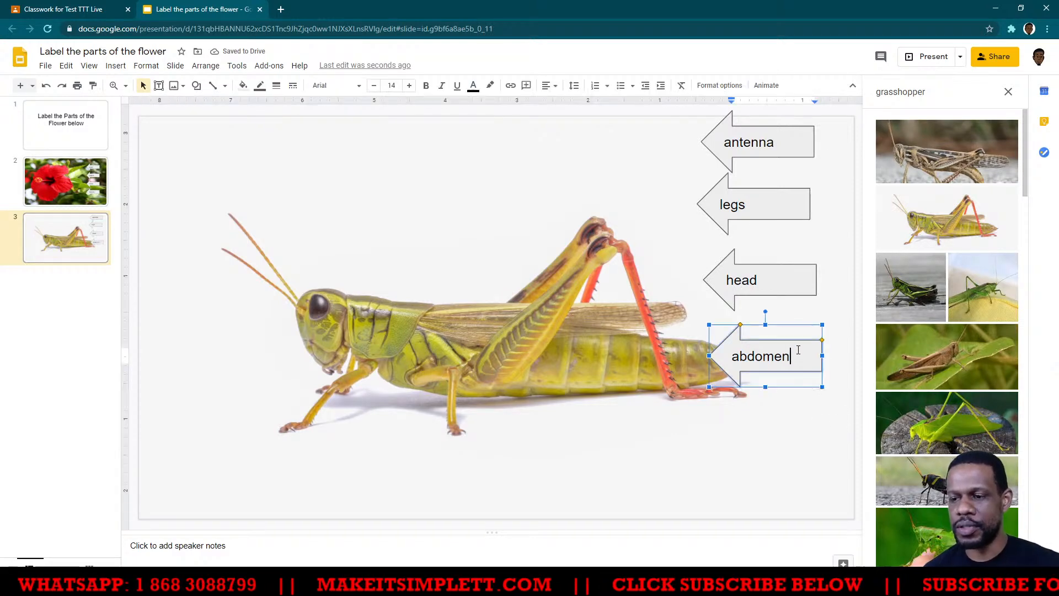
left_click_drag(800, 370, 802, 447)
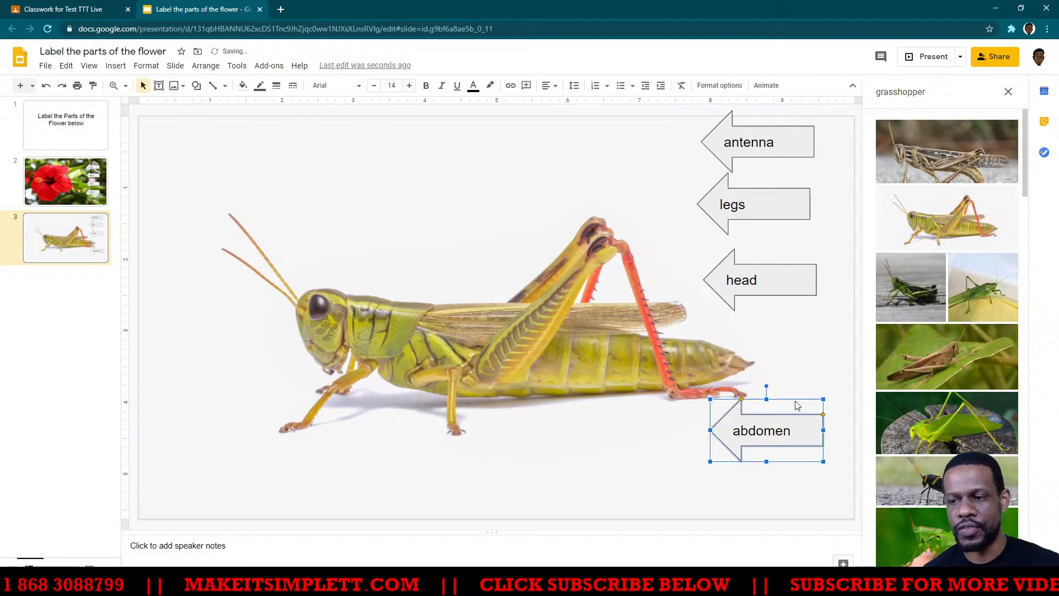
left_click(794, 283)
left_click_drag(792, 284, 796, 328)
left_click_drag(780, 208, 797, 247)
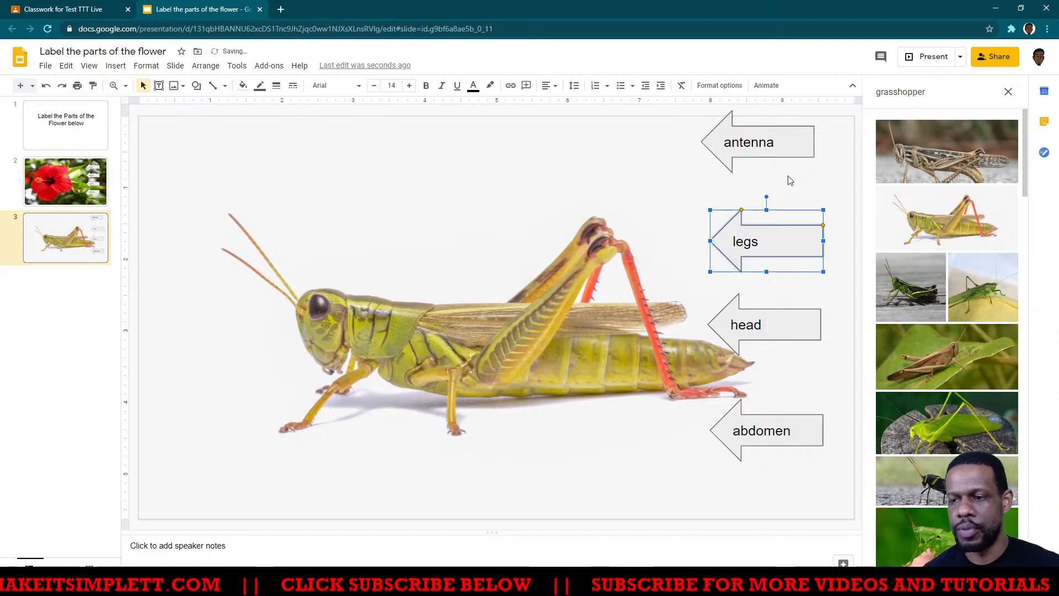
left_click_drag(786, 145, 796, 159)
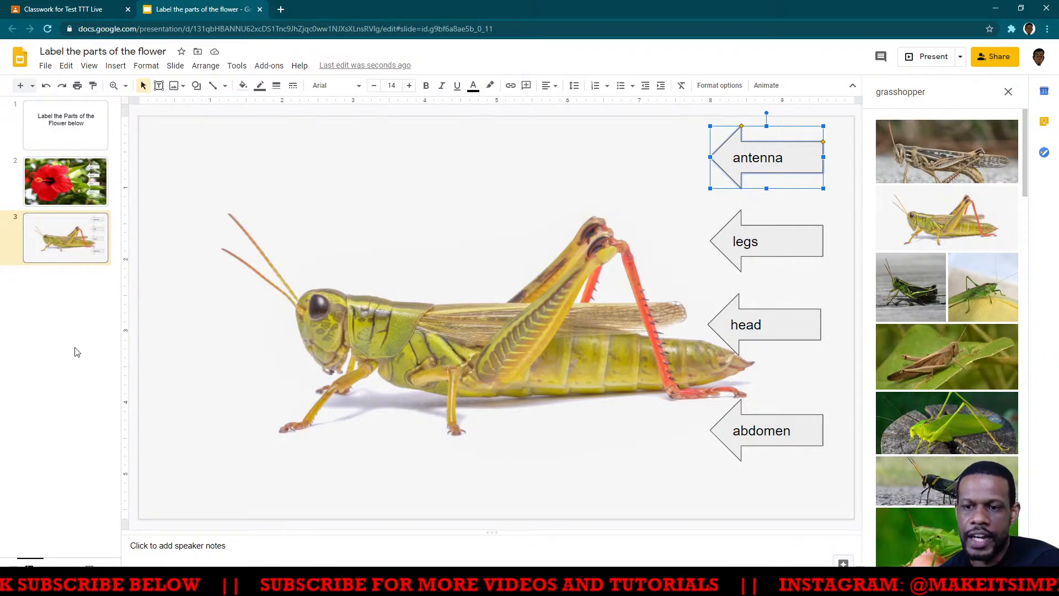
left_click(101, 240)
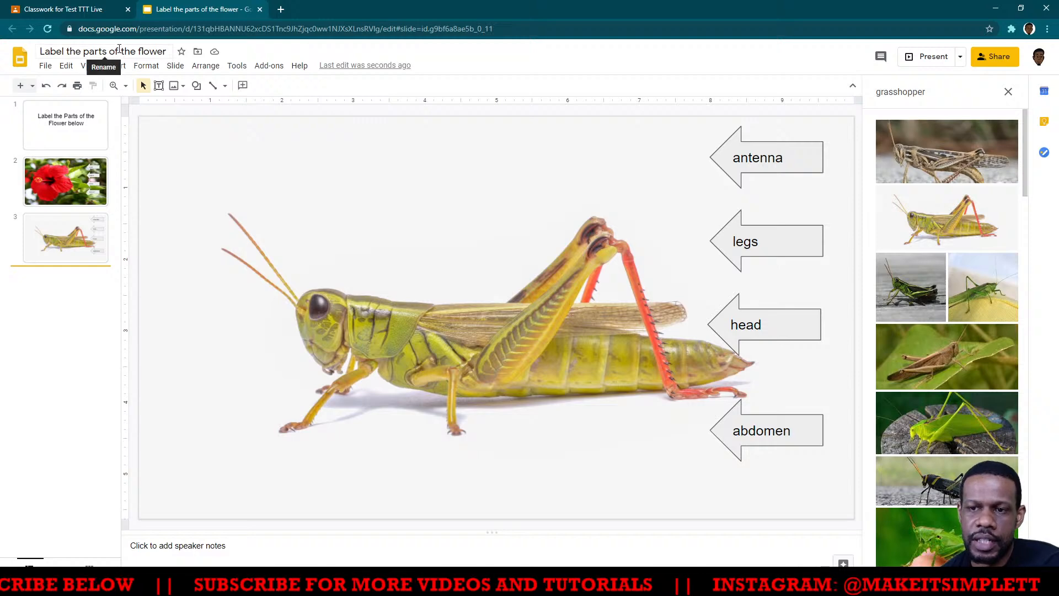
- Switch to the Google Classroom assignment and set the attached presentation to "Make a copy for each student"
left_click(86, 10)
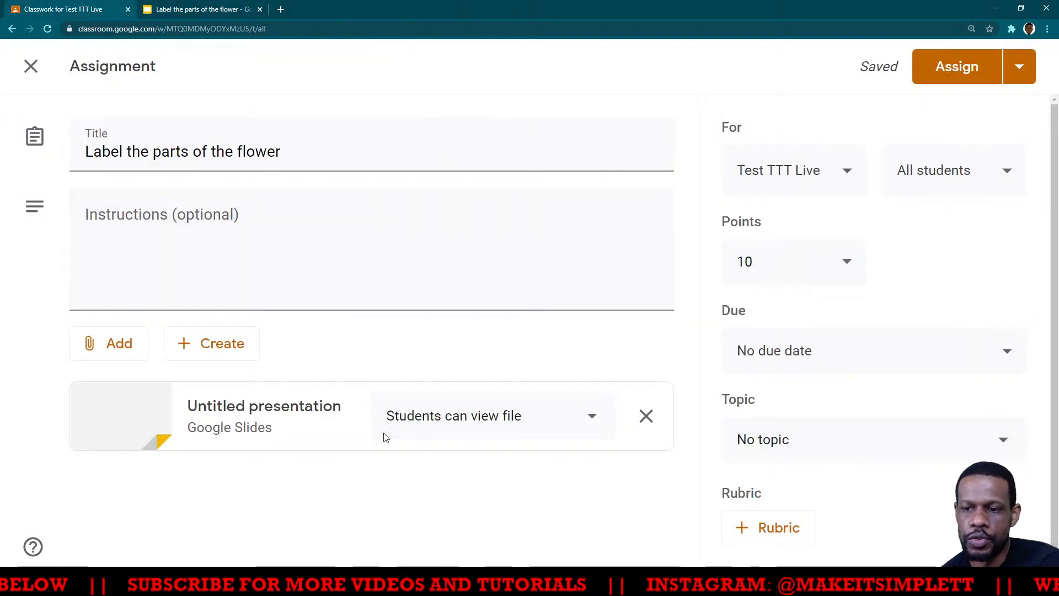
left_click(593, 419)
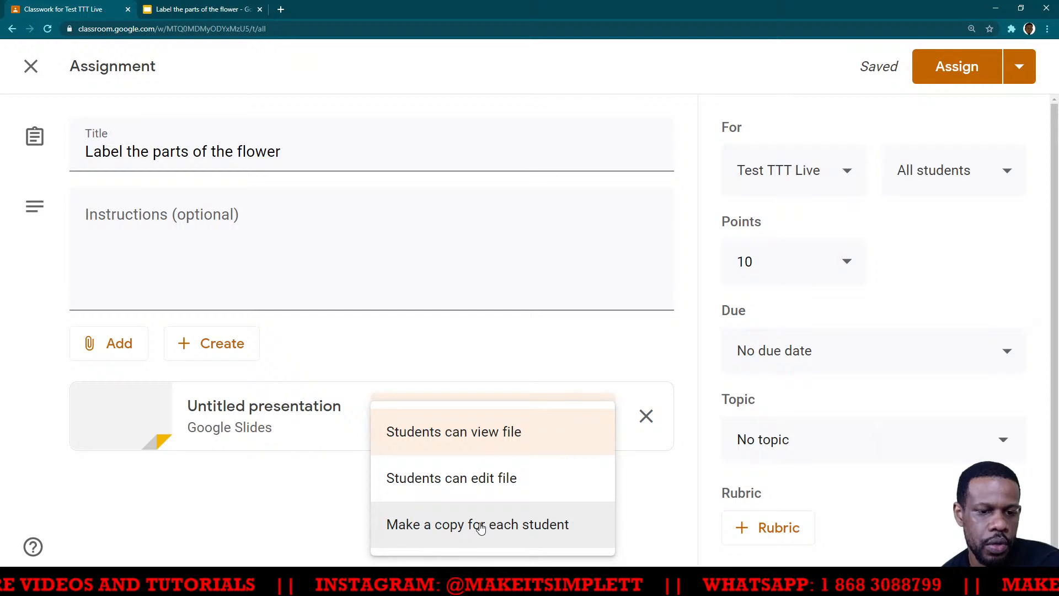
left_click(450, 527)
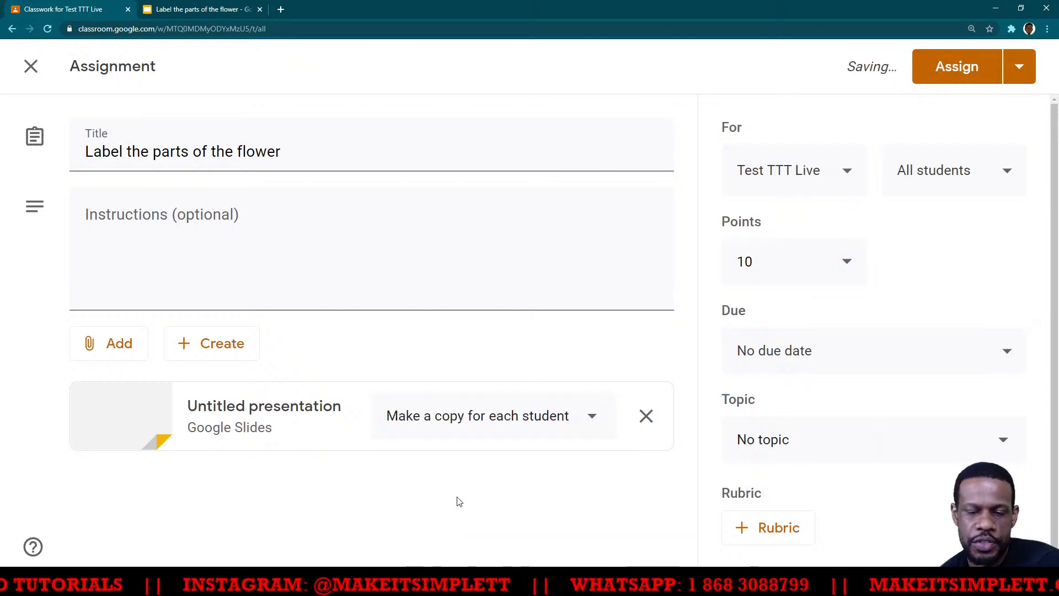
- Enter the assignment instructions "Drag the arrows to point to the correct parts of the flower and the grasshopper"
left_click(253, 213)
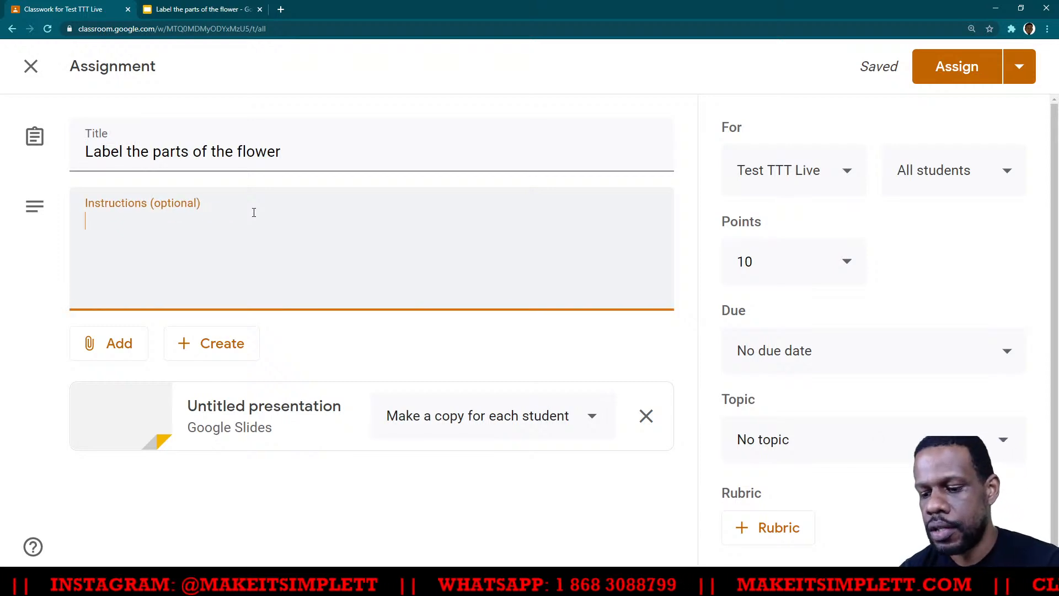
type("Drage the")
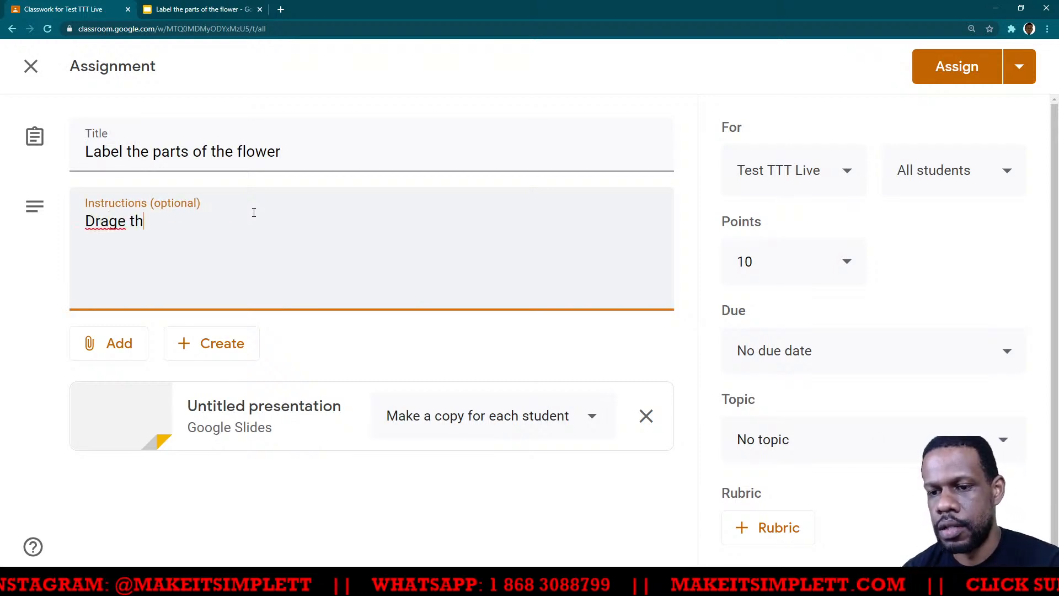
key("BackSpace")
key("BackSpace")
key("BackSpace")
key("BackSpace")
key("BackSpace")
key("BackSpace")
type("the ar")
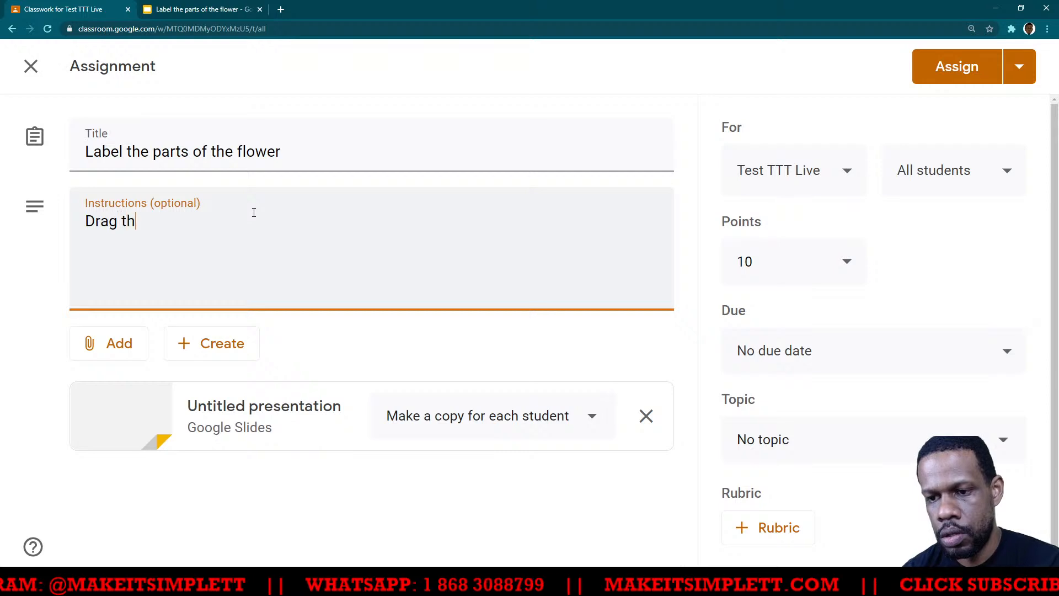
type("rows to th")
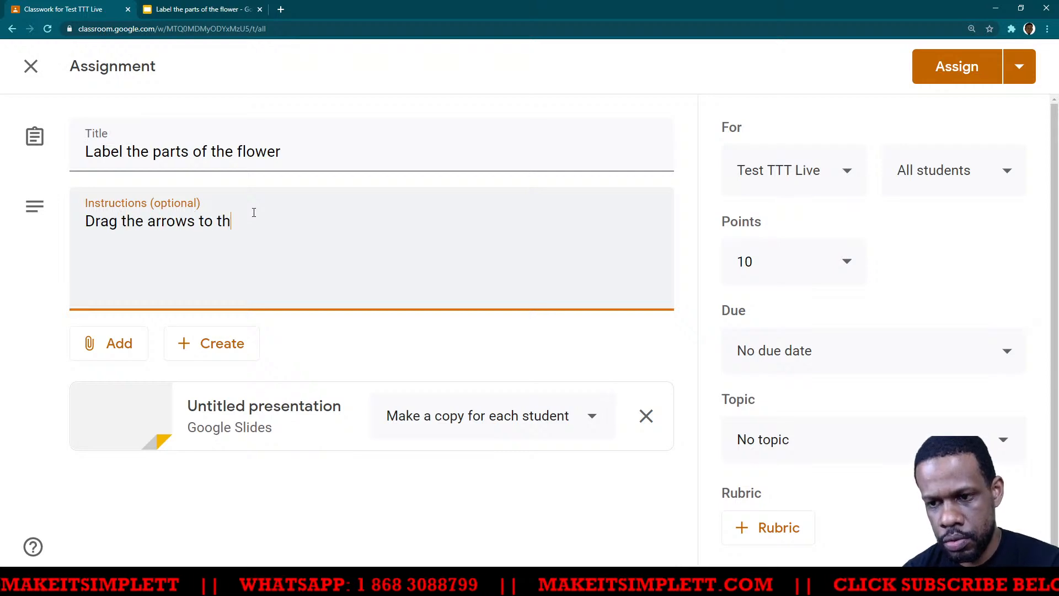
type("e corre")
key("BackSpace")
key("BackSpace")
key("BackSpace")
key("BackSpace")
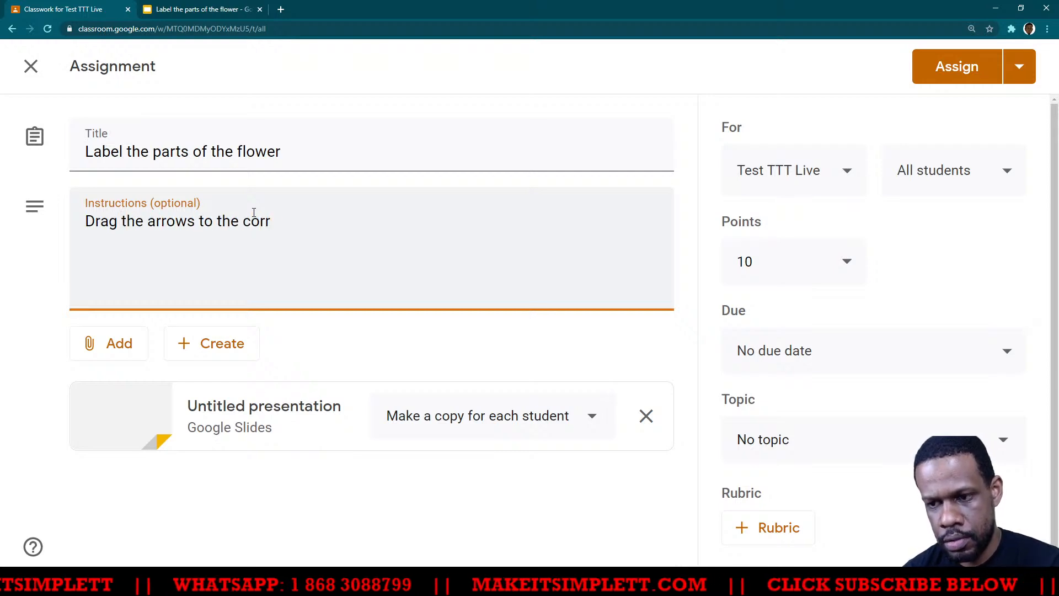
key("BackSpace")
key("BackSpace")
key("BackSpace")
key("BackSpace")
key("BackSpace")
type("p")
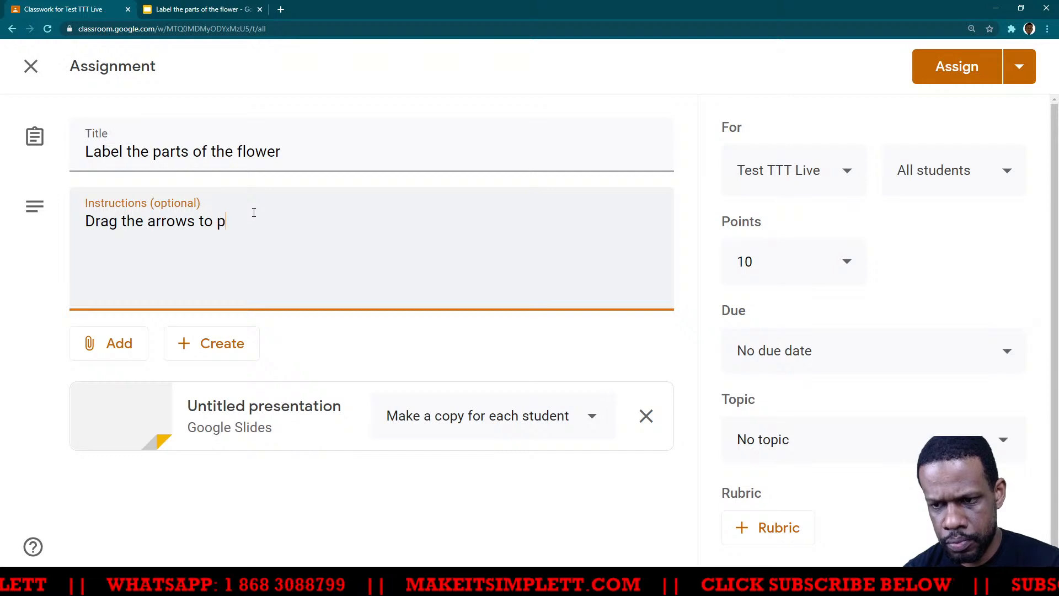
type("oint to the c")
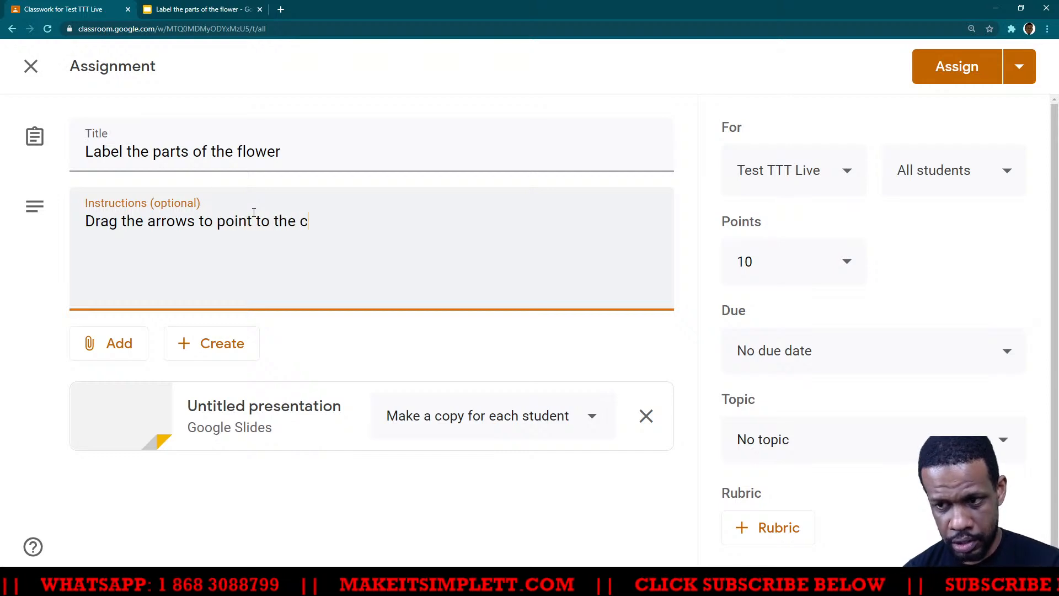
type("orrect ")
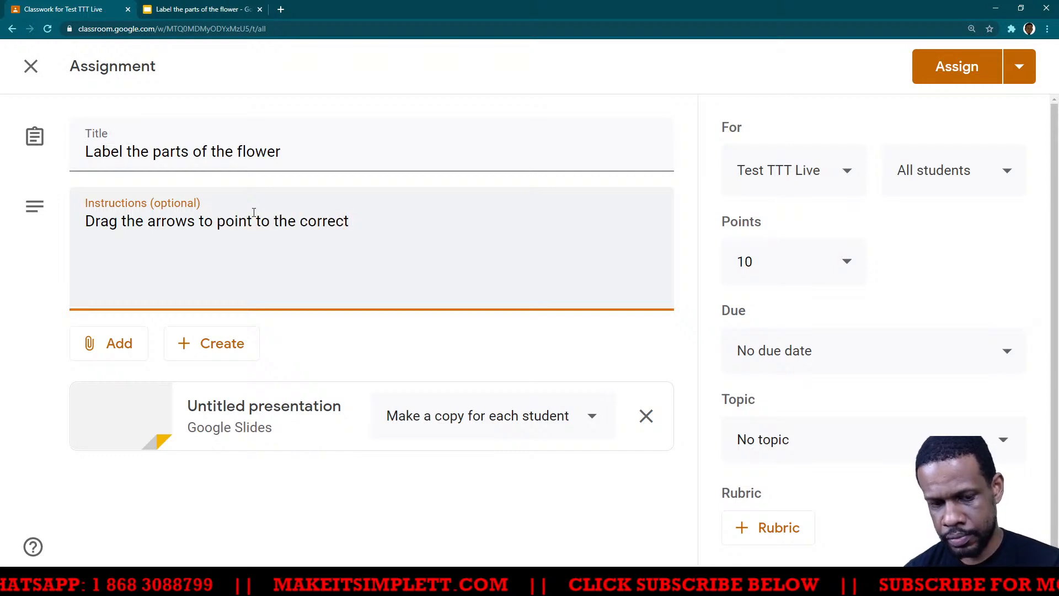
type("part")
key("BackSpace")
type("s ")
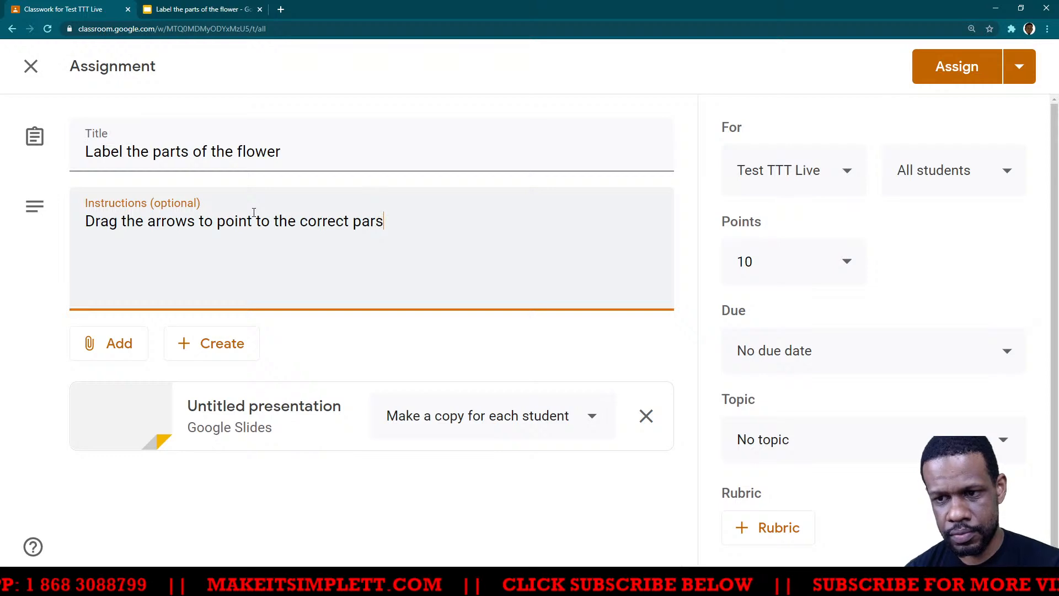
type("t")
key("BackSpace")
key("BackSpace")
type("ts of th")
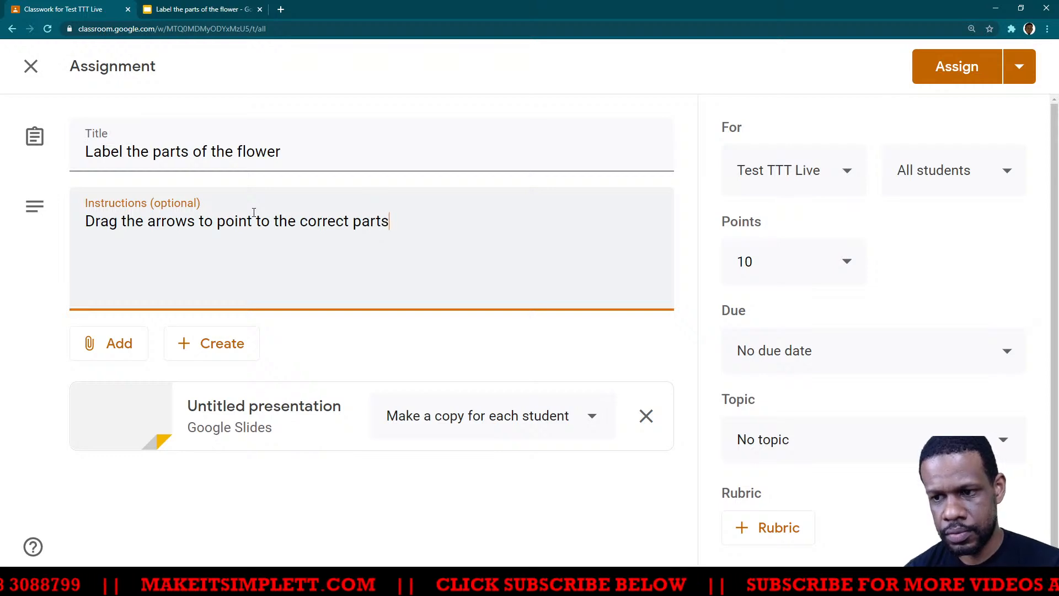
type("e flower and teh gra")
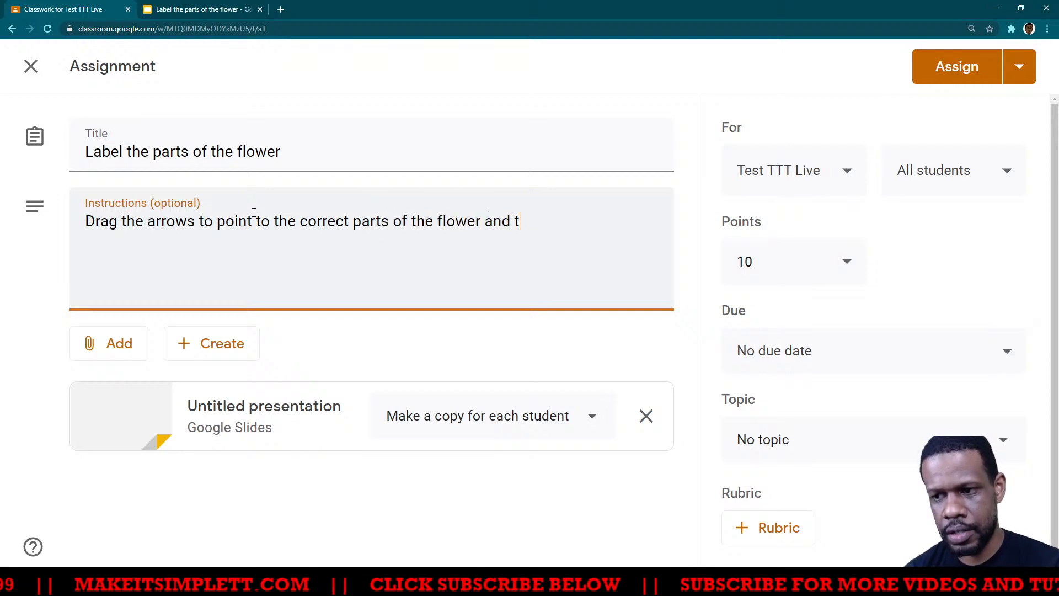
key("BackSpace")
key("BackSpace")
key("BackSpace")
key("BackSpace")
key("BackSpace")
key("BackSpace")
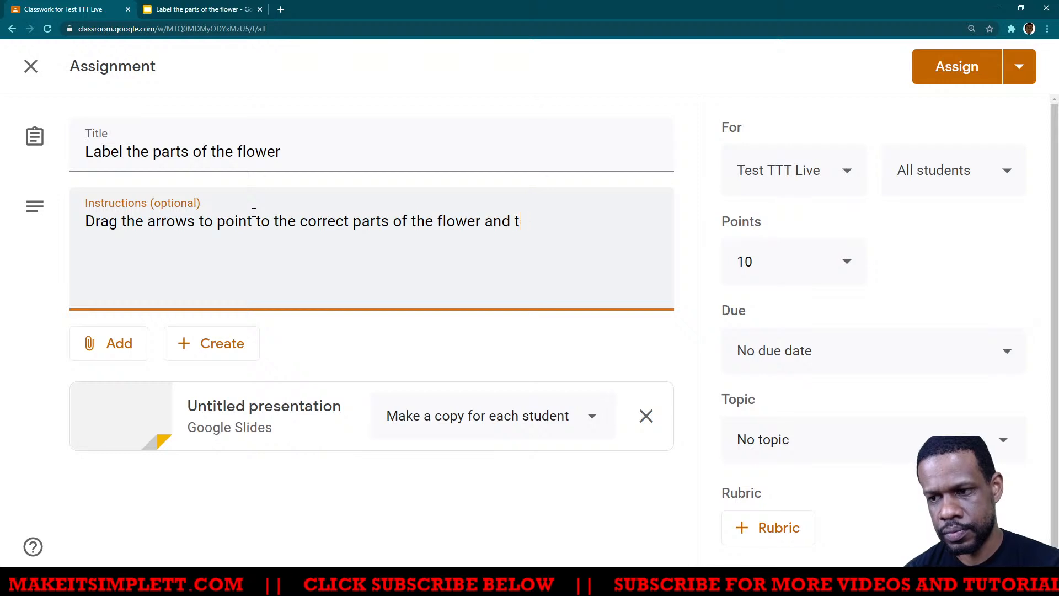
type("he grasshopper")
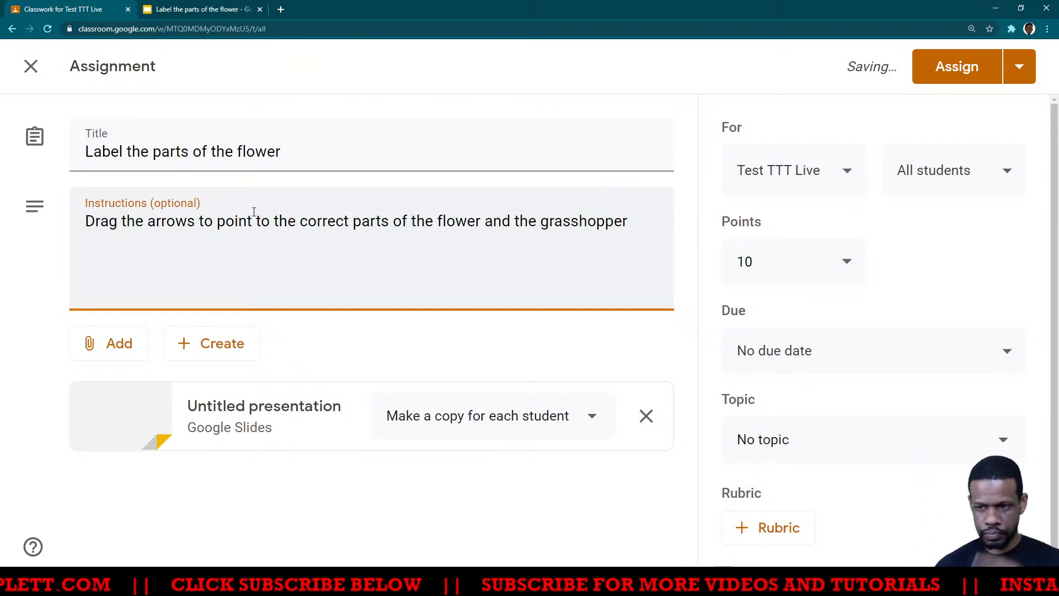
- Assign "Label the parts of the flower" to all students of the Test TTT Live class
left_click(512, 355)
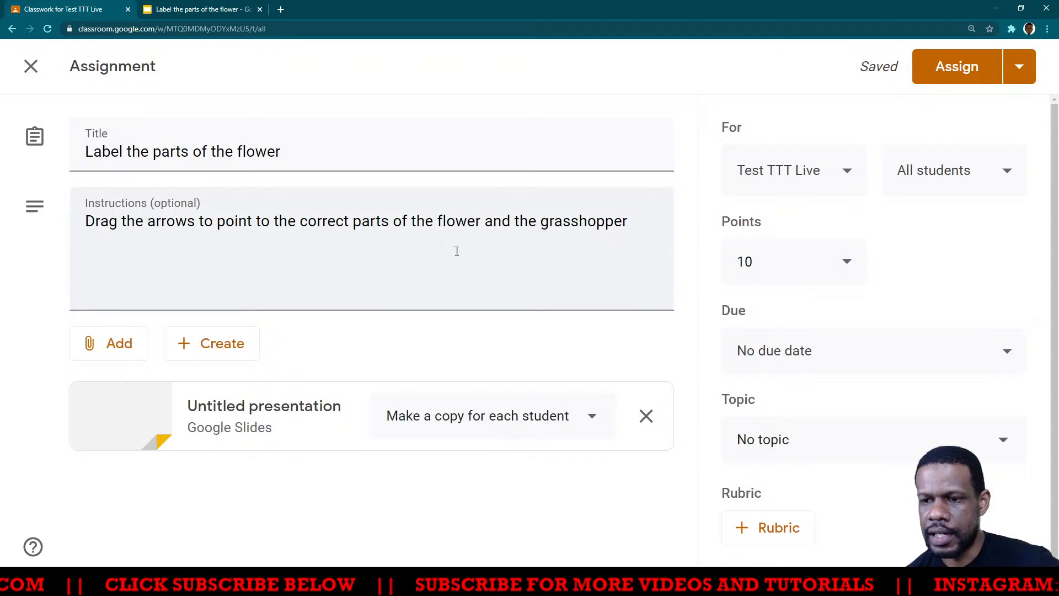
left_click(946, 74)
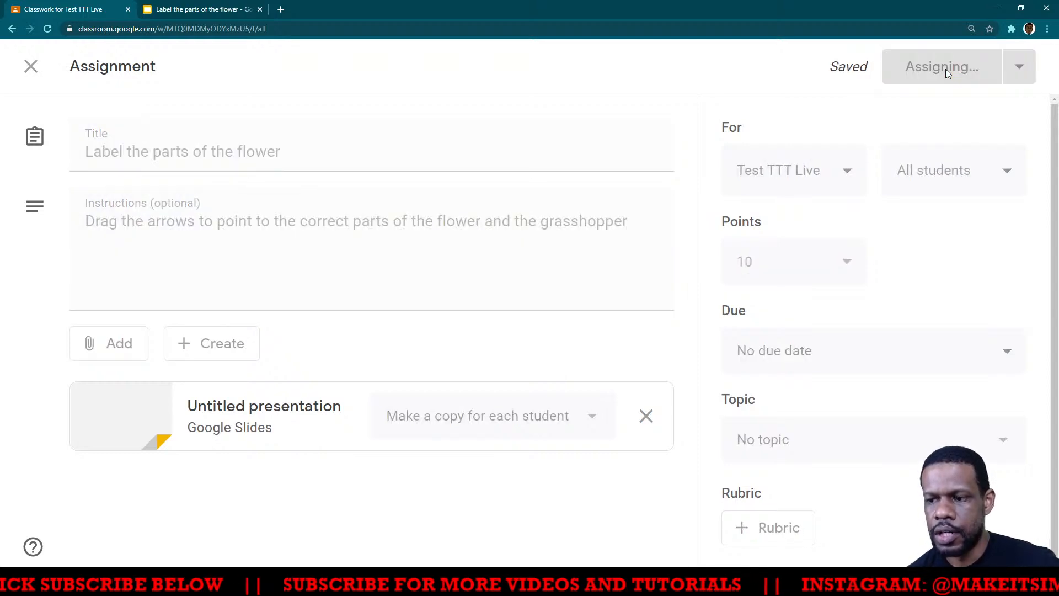
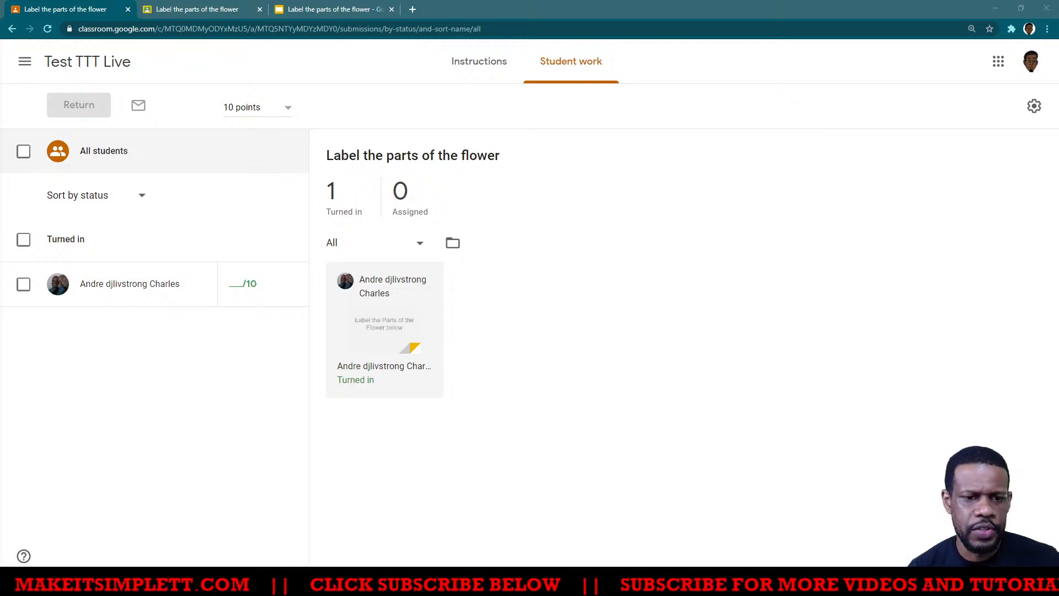
- Switch to the student's Google Classroom window and open the presentation copy turned in for "Label the parts of the flower"
left_click(237, 9)
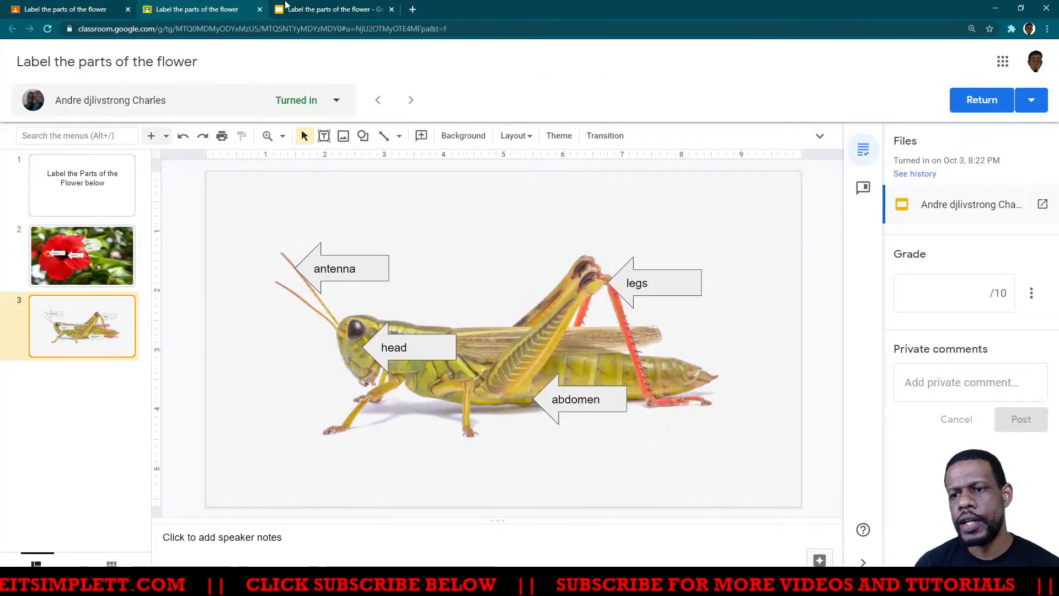
left_click(323, 11)
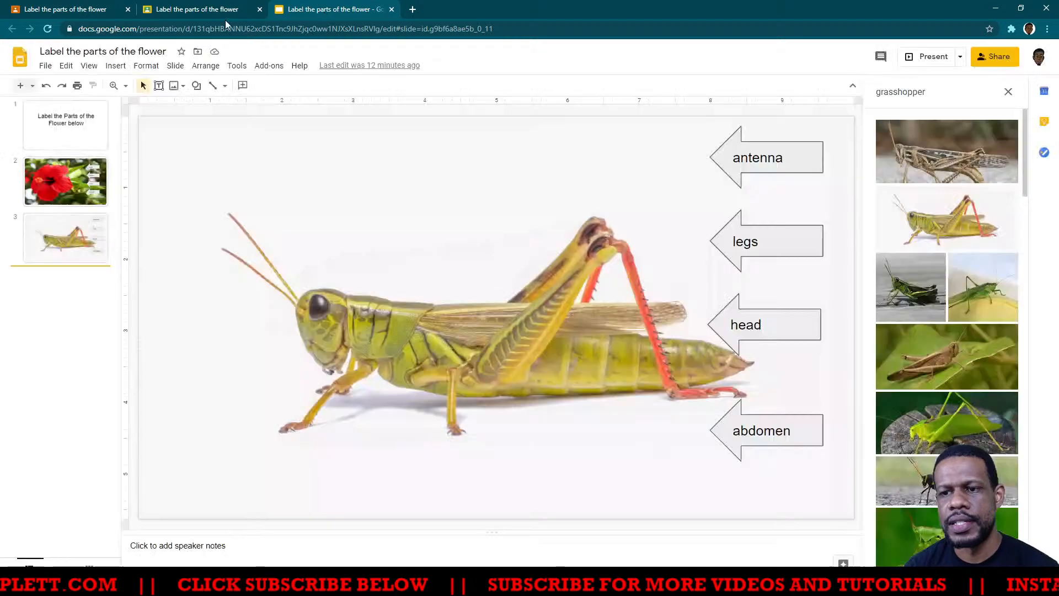
mouse_move(30, 579)
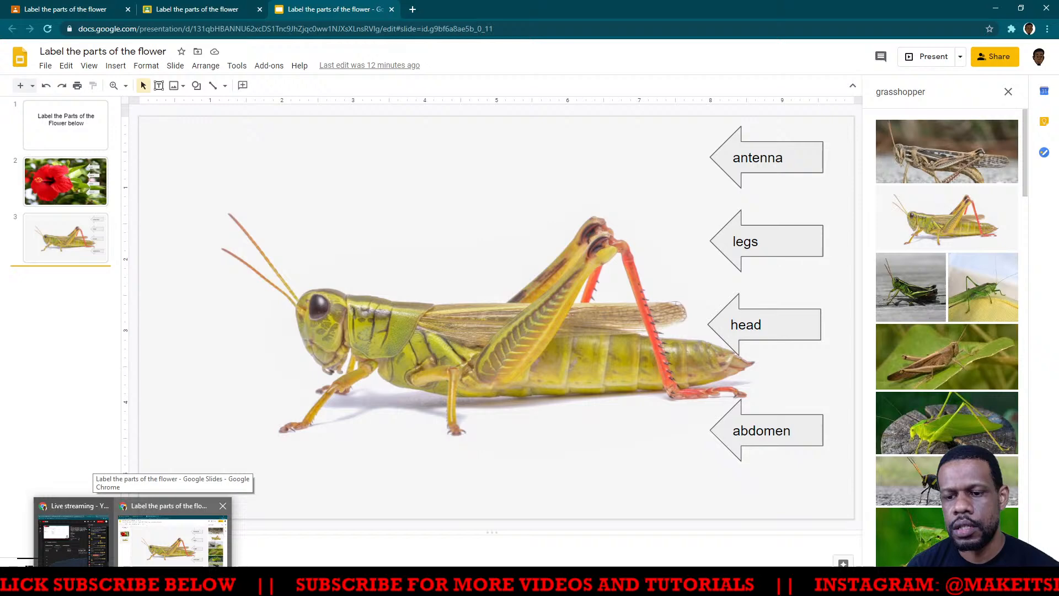
mouse_move(107, 582)
left_click(176, 541)
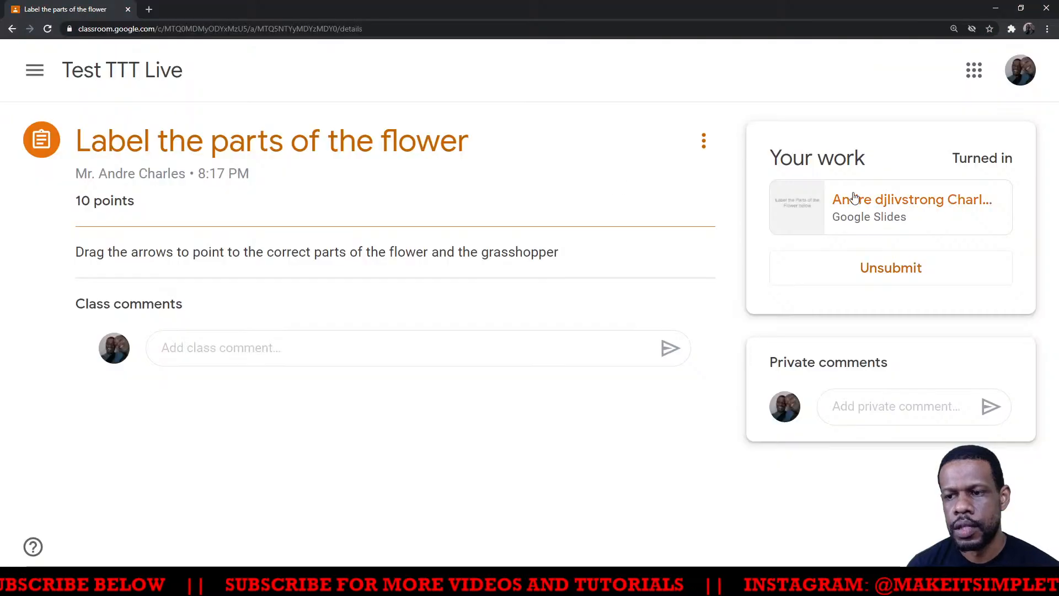
left_click(883, 212)
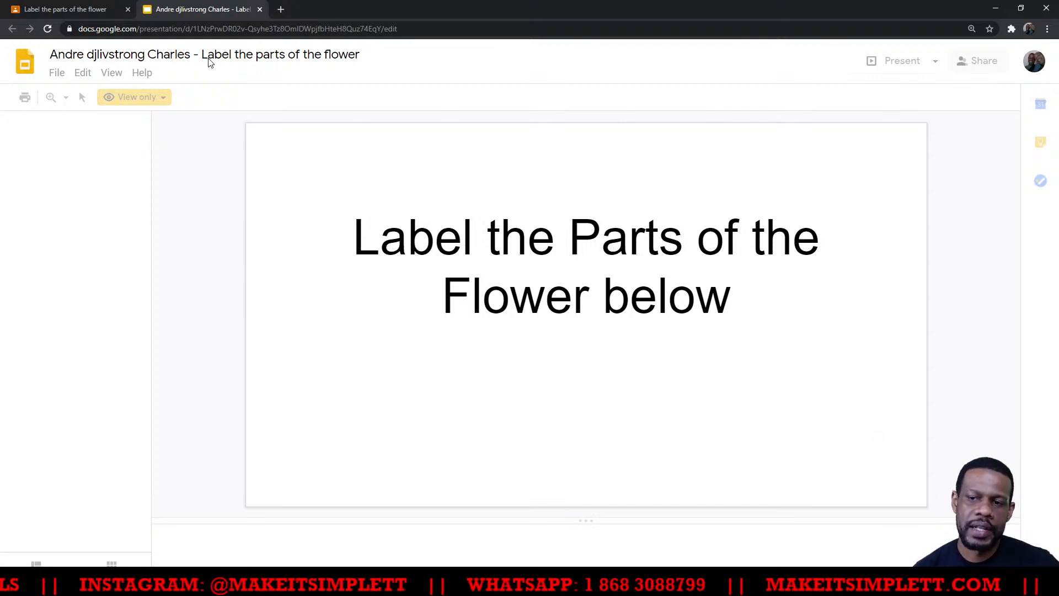
- Compare the file title of the student's presentation copy with the title of the teacher's original presentation
key("alt+Tab")
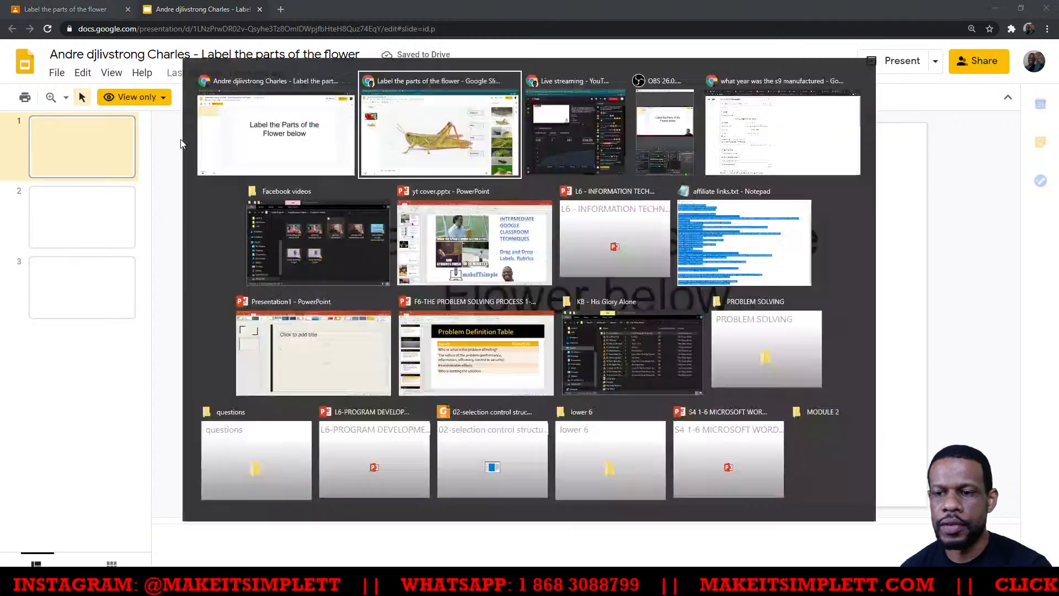
key("alt+Tab")
key("alt+Tab")
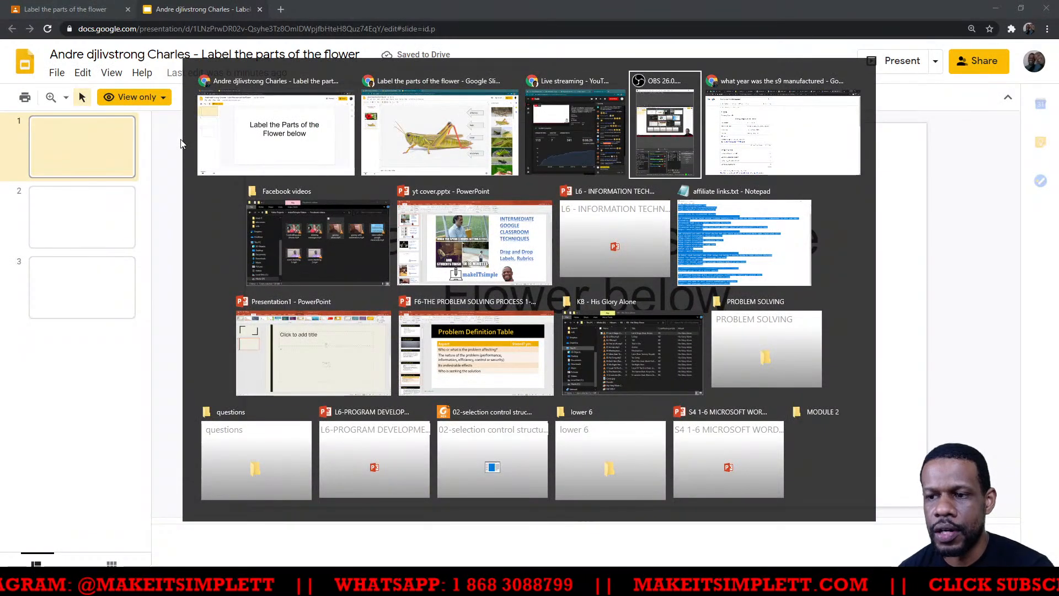
key("alt+shift+Tab")
key("alt+shift+Tab")
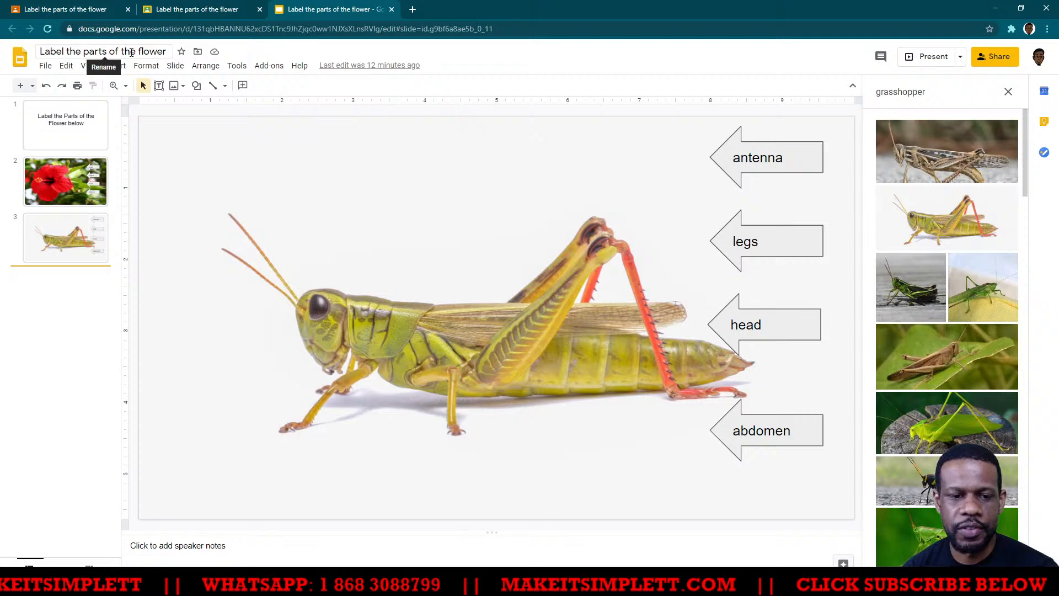
key("alt+Tab")
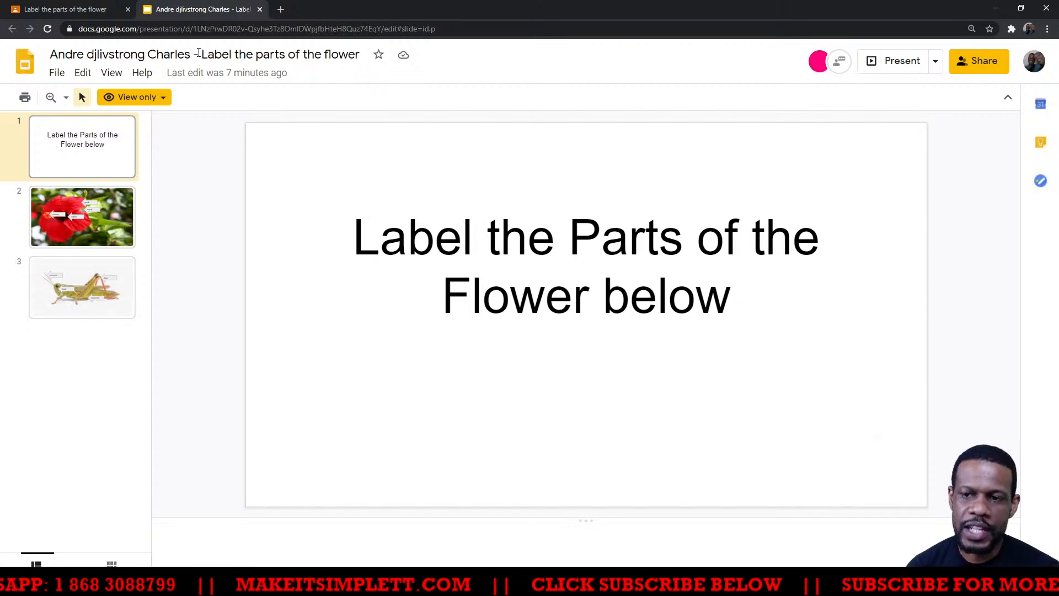
key("alt+Tab")
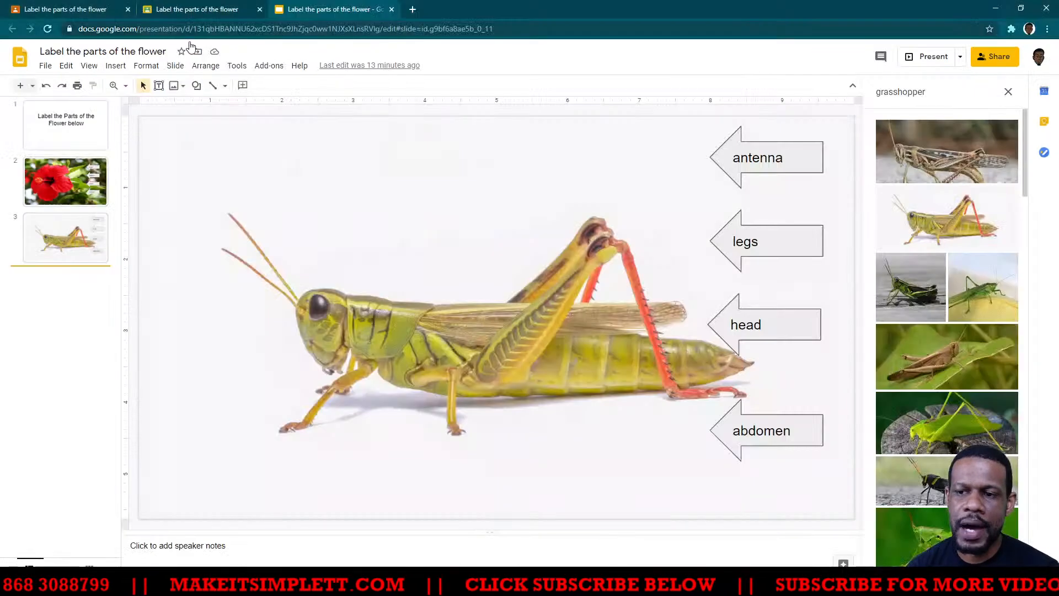
- Return to the student's submission in the Classroom grading view and check the list of student submissions
left_click(173, 13)
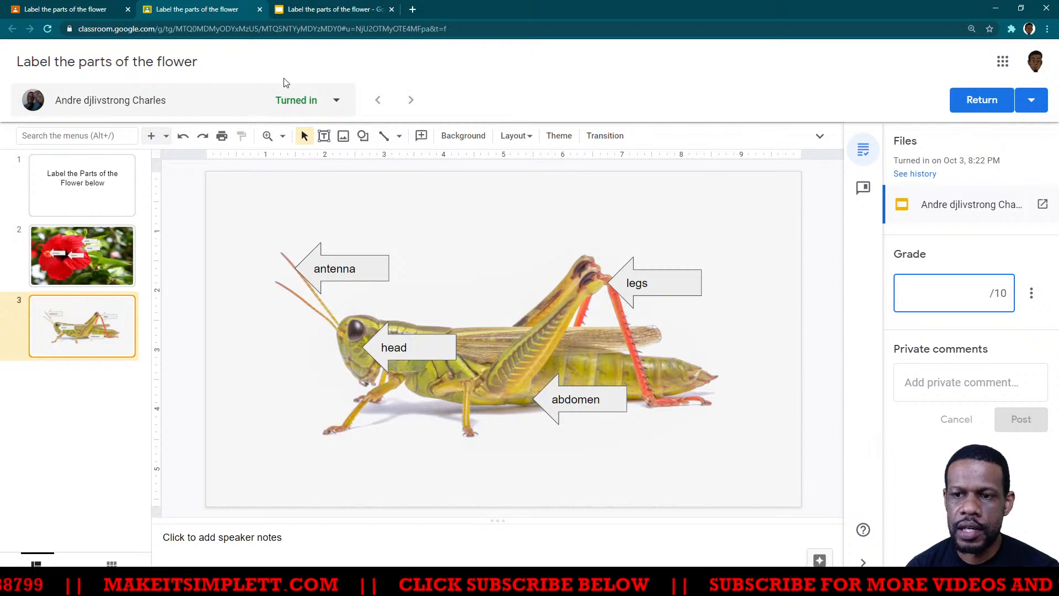
left_click(336, 102)
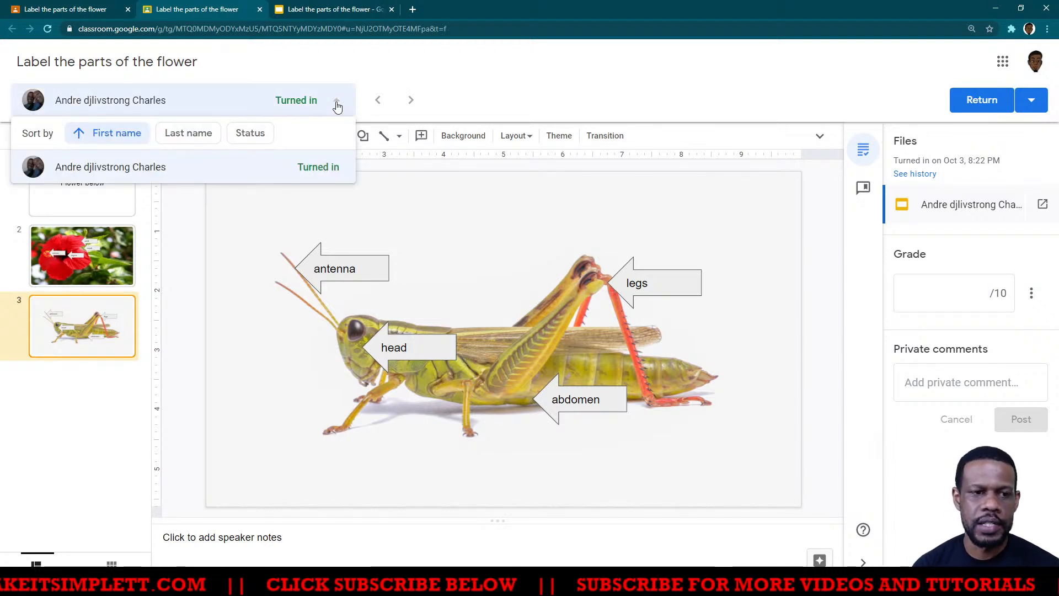
left_click(484, 97)
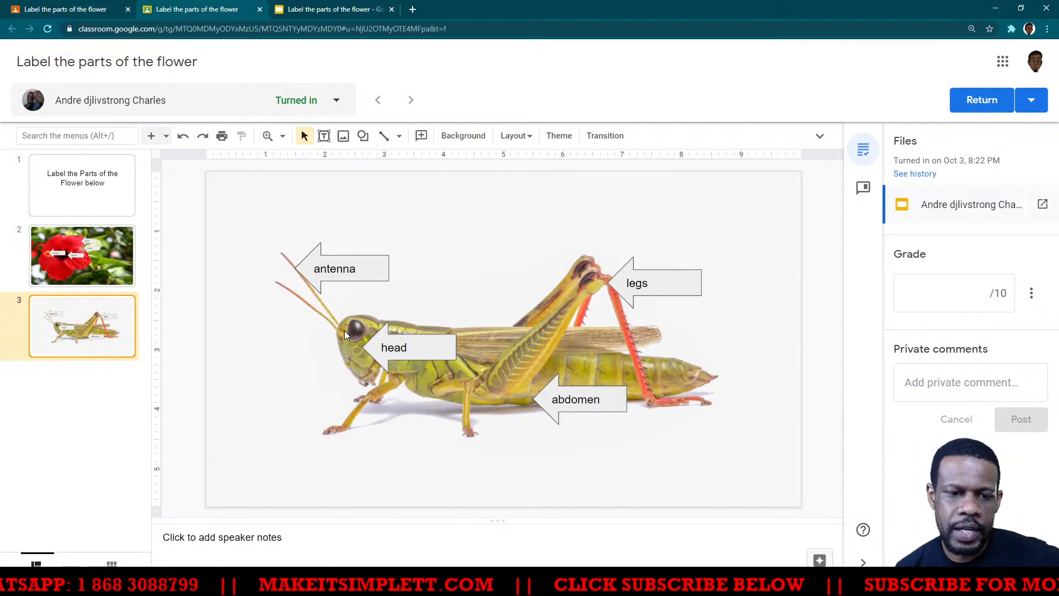
- Review the submission's labelled flower and grasshopper slides and grade the work 8 out of 10
left_click(106, 262)
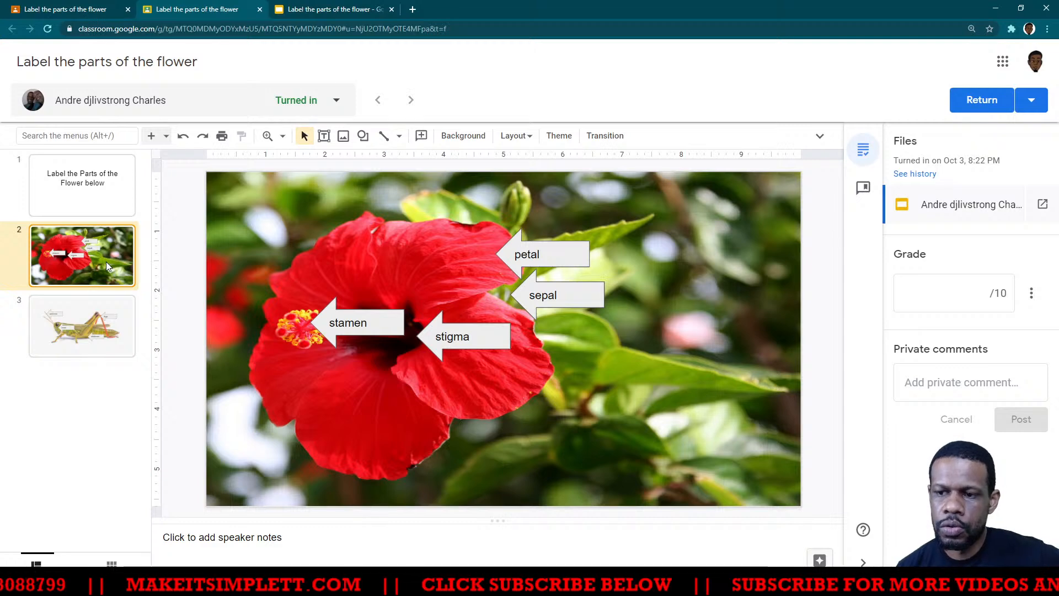
left_click(134, 326)
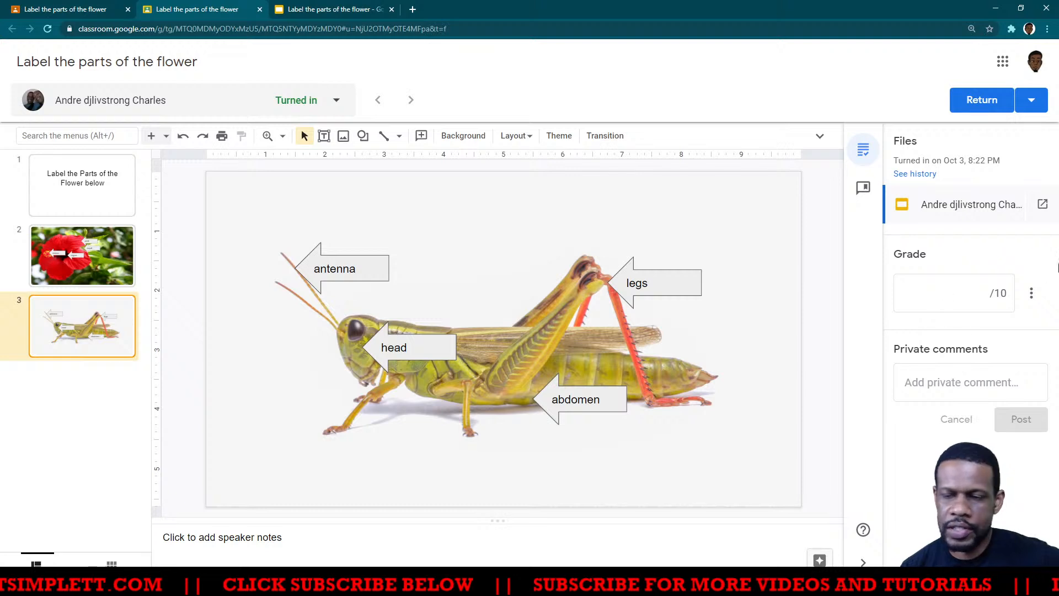
left_click(983, 292)
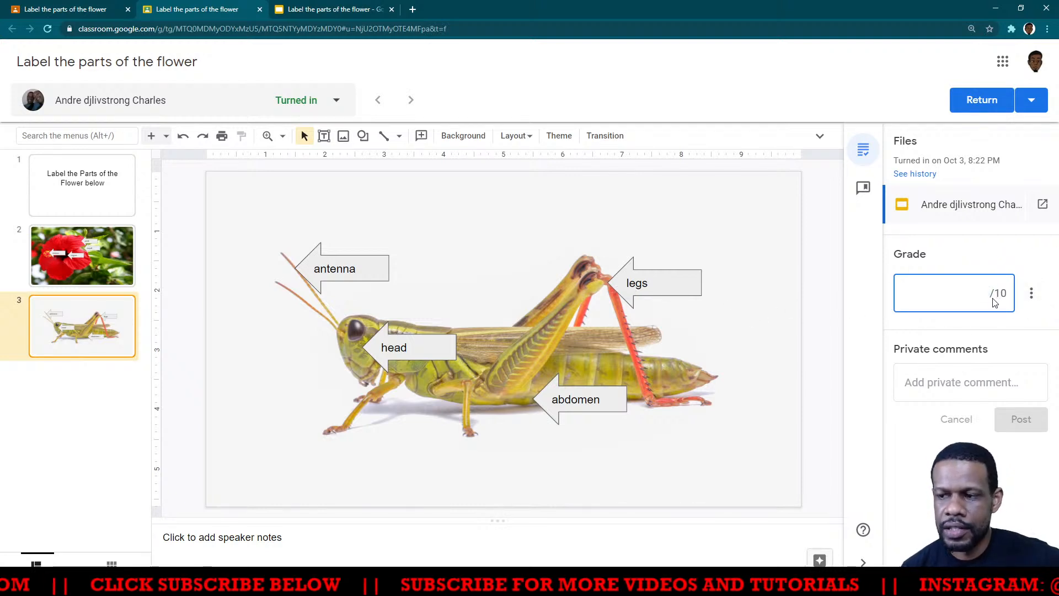
type("8")
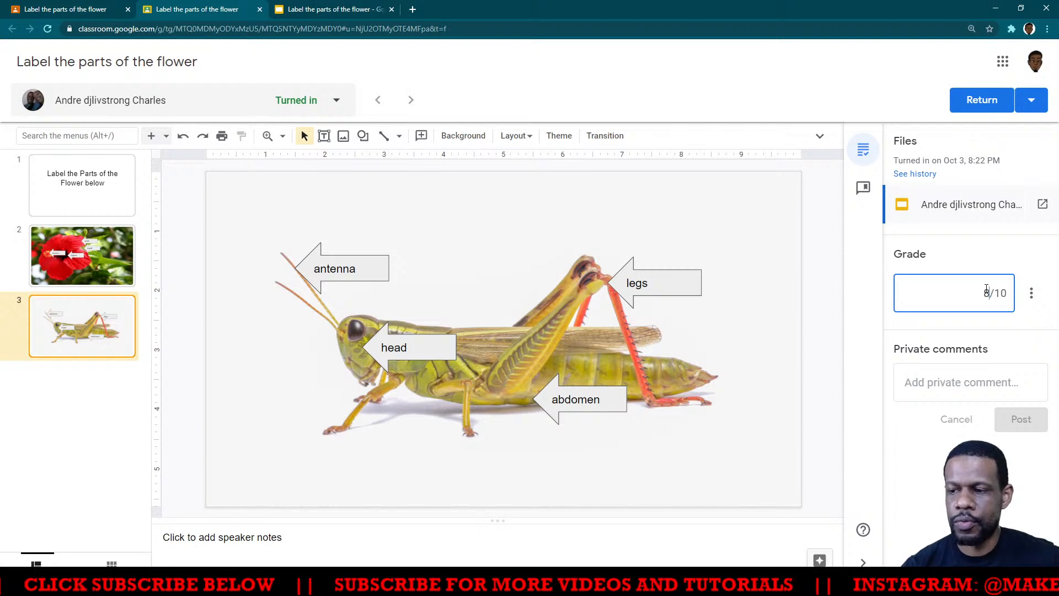
left_click(988, 255)
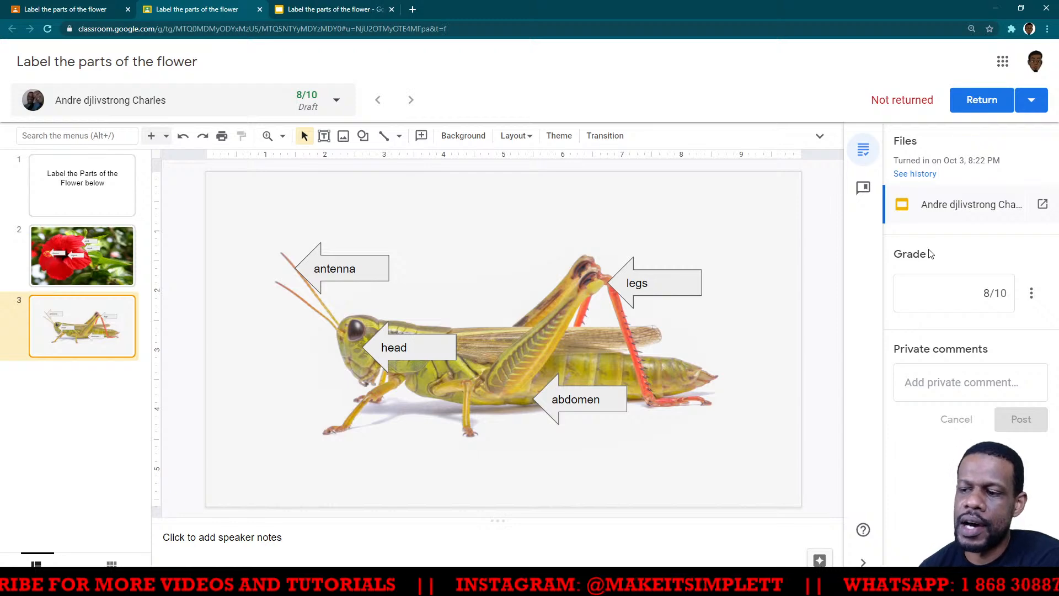
- Close the submission's grading view and return to the assignment's student work page
left_click(259, 9)
left_click(83, 10)
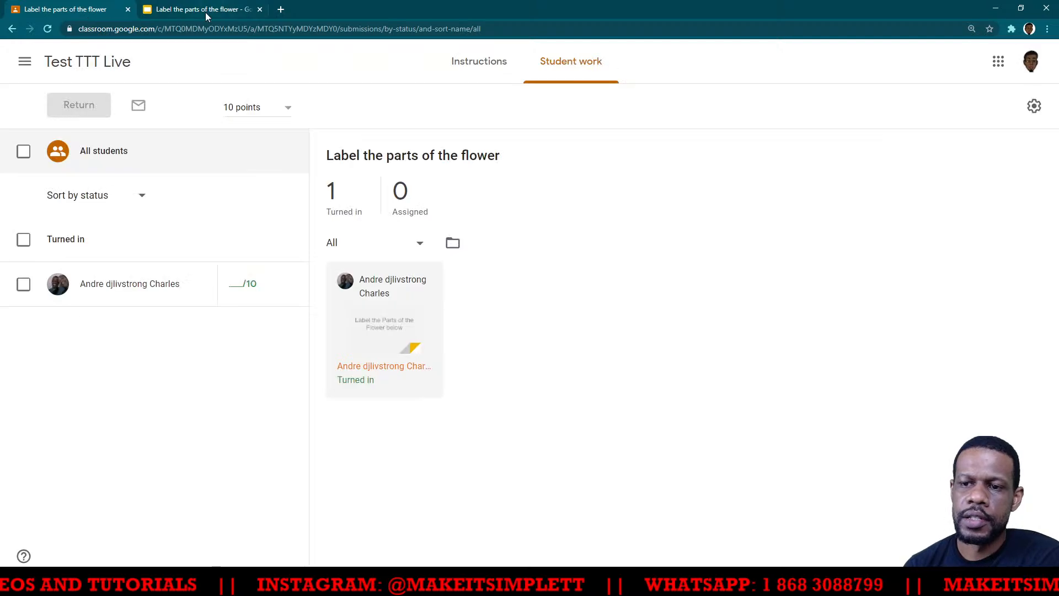
left_click(196, 11)
left_click(76, 14)
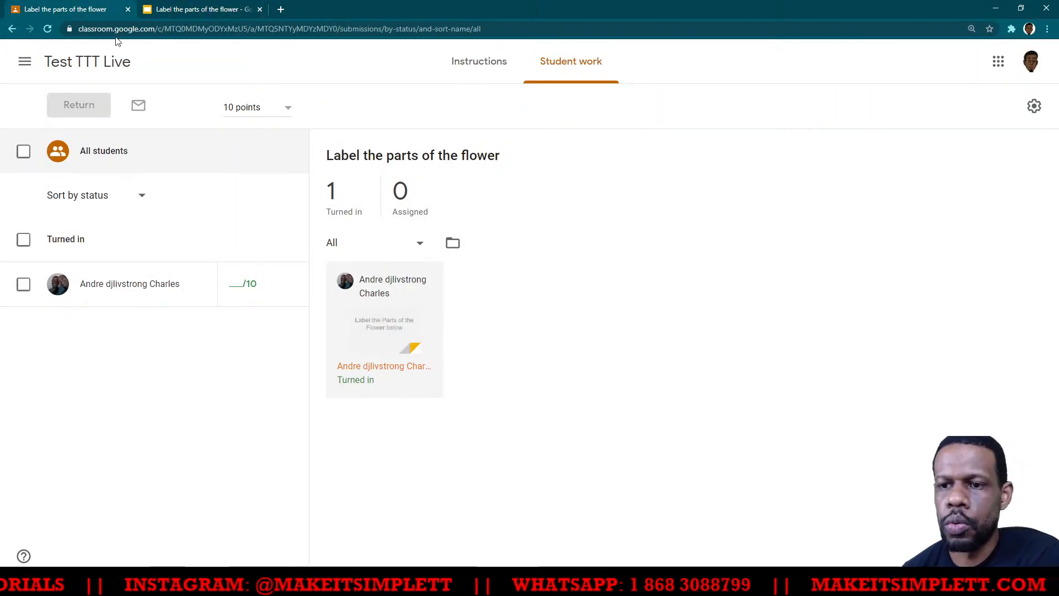
left_click(179, 10)
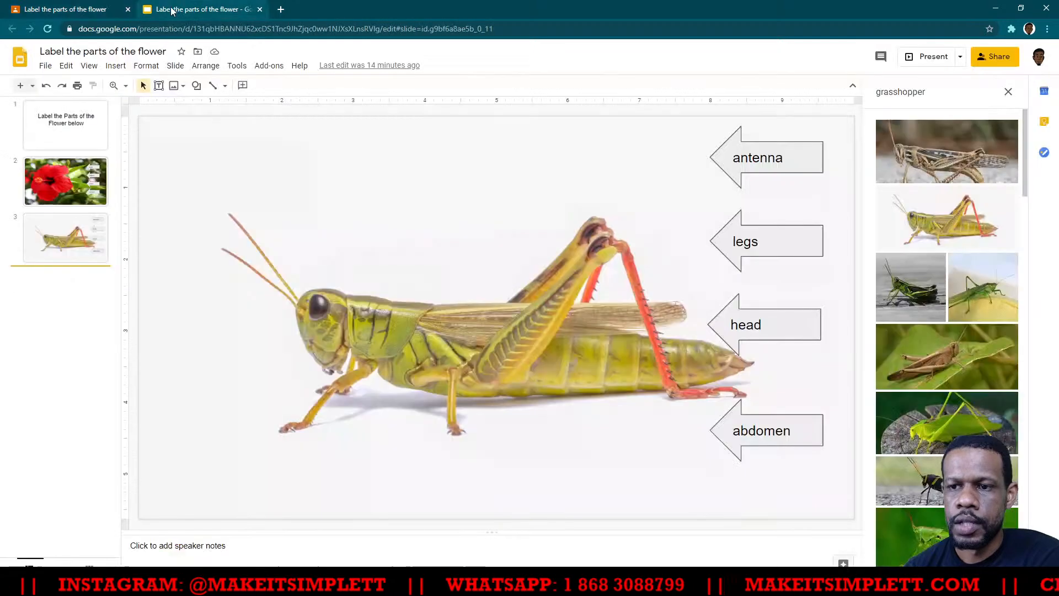
left_click(77, 6)
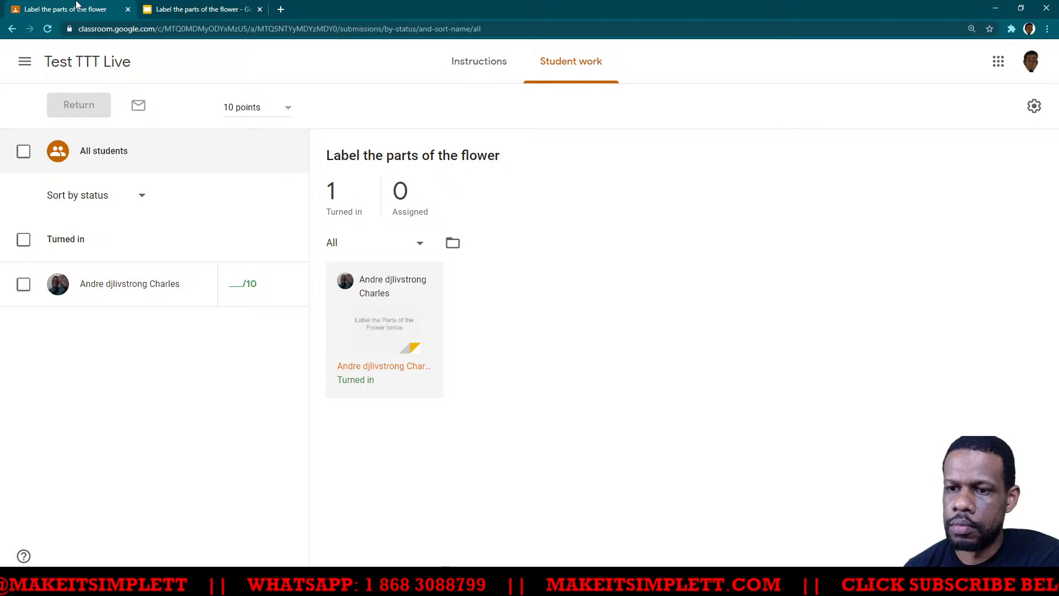
- Open the "Label the parts of the flower" assignment for editing from the Test TTT Live class's classwork
left_click(67, 67)
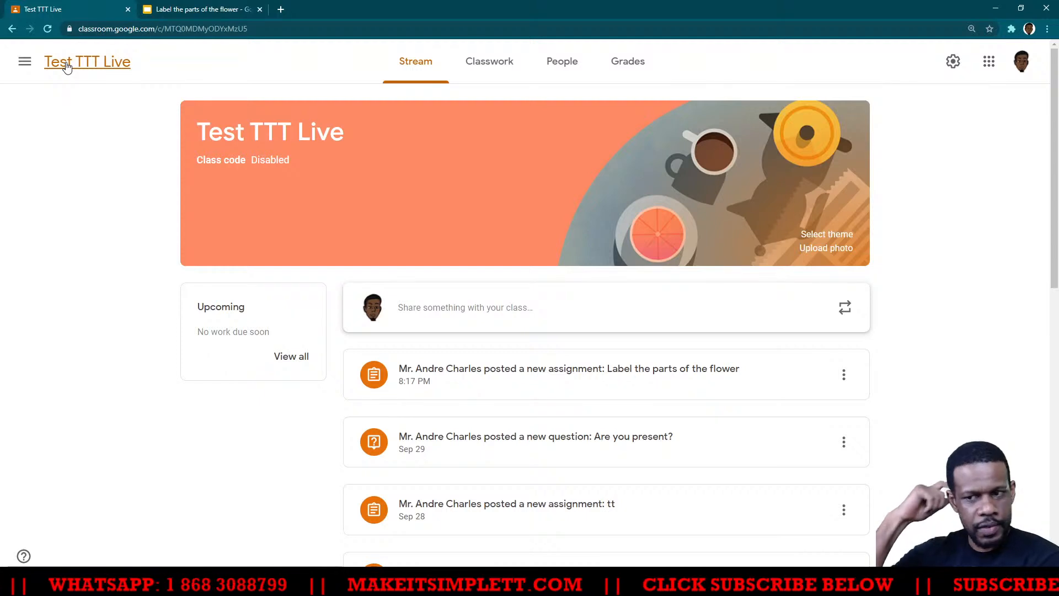
left_click(489, 66)
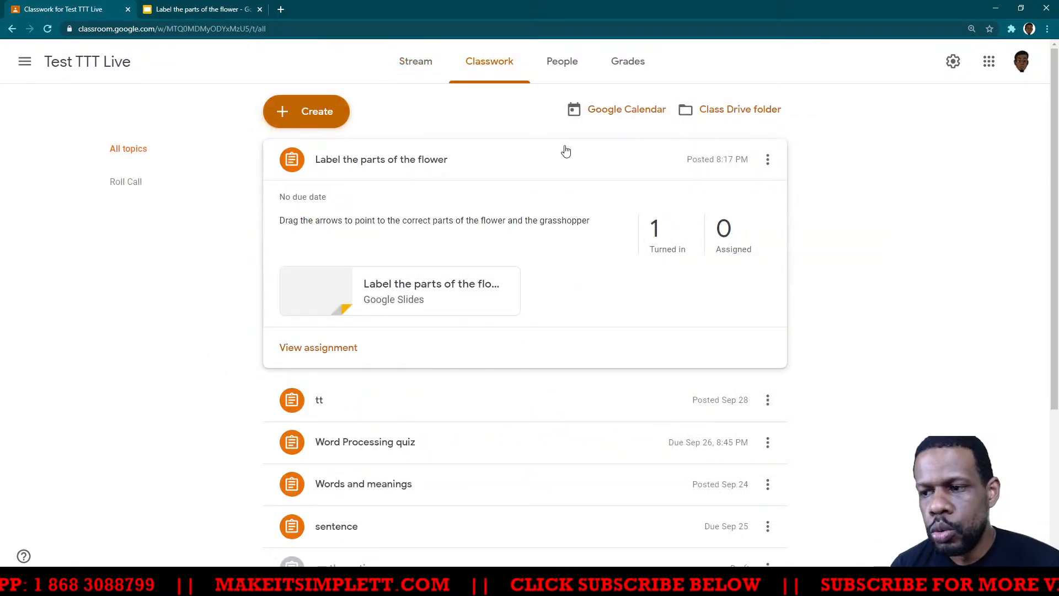
left_click(531, 158)
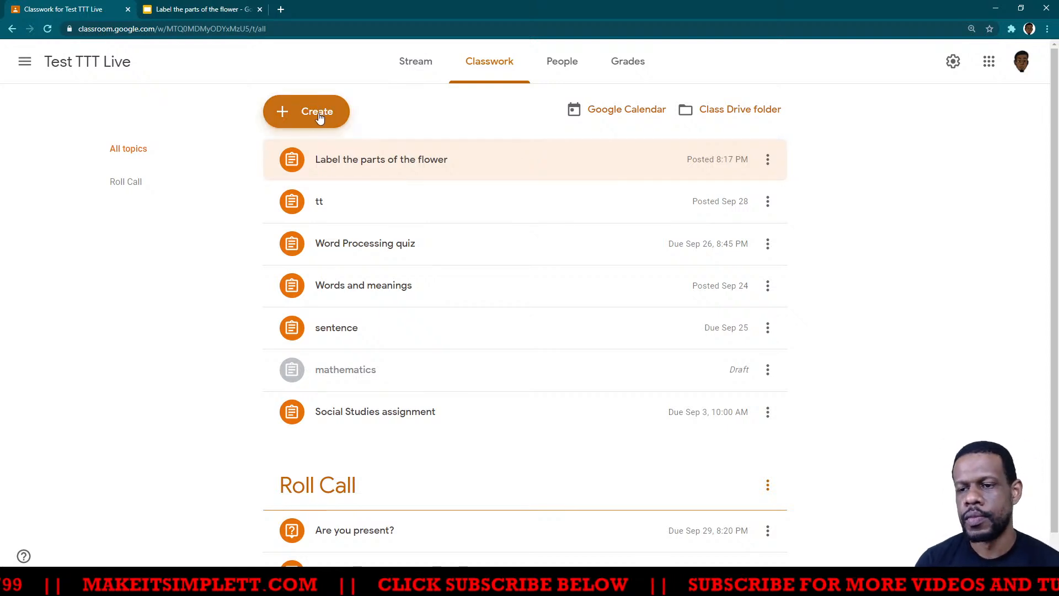
left_click(404, 166)
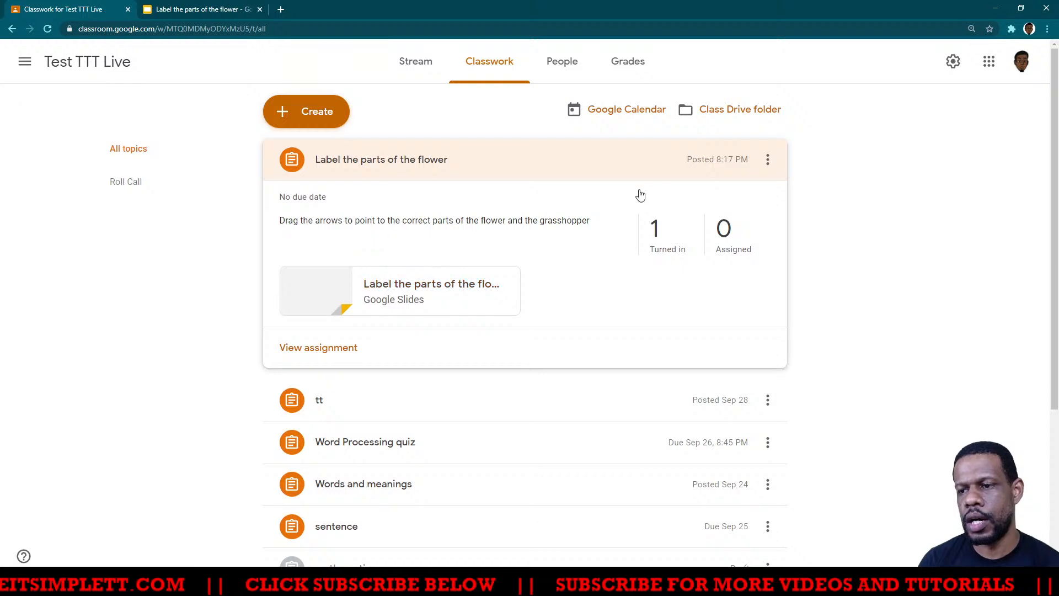
left_click(768, 158)
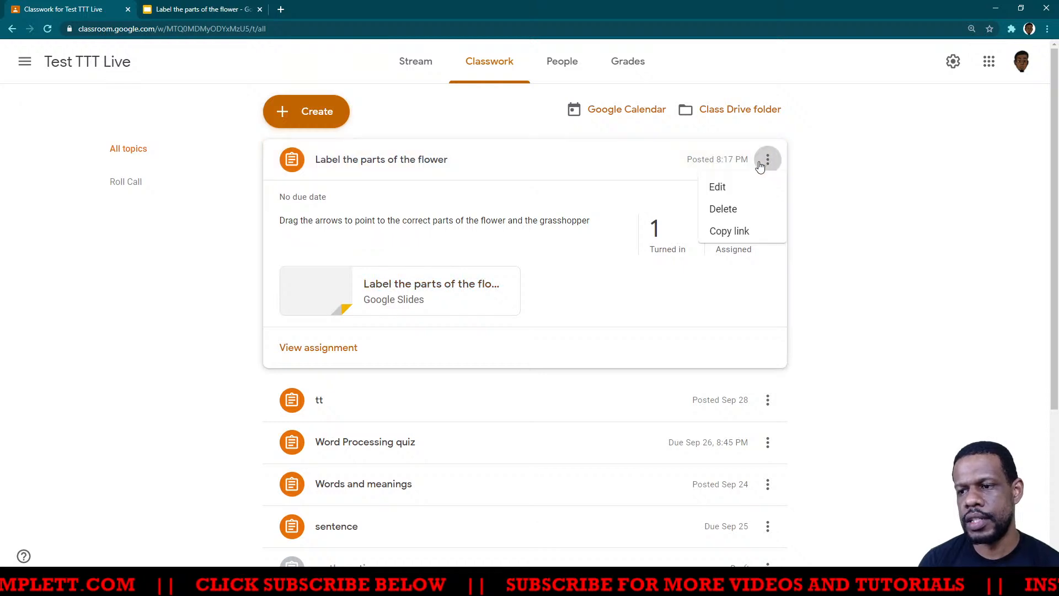
left_click(712, 189)
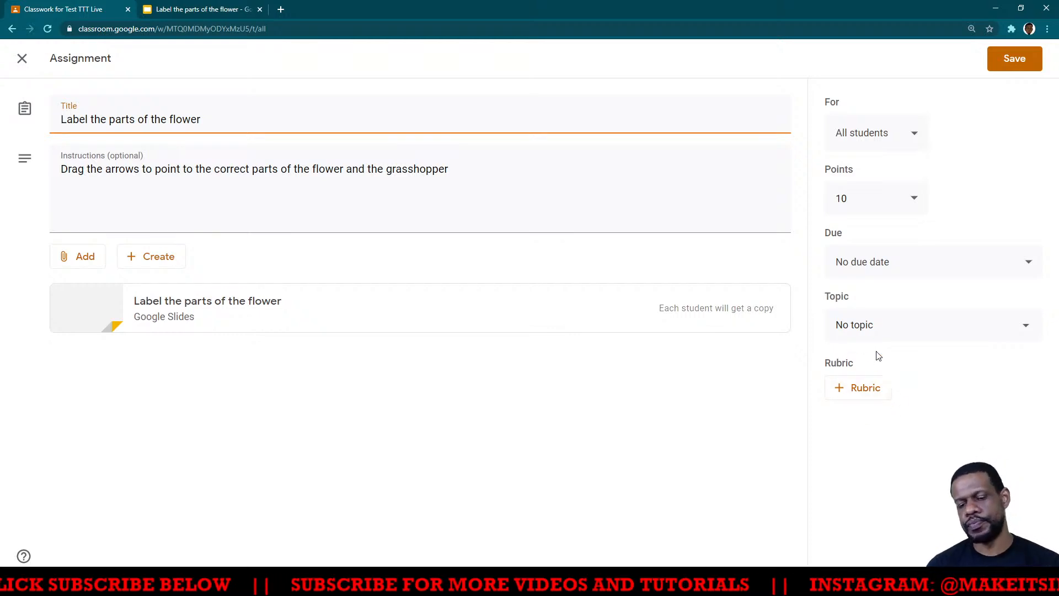
- Start a new rubric for the "Label the parts of the flower" assignment
key("ctrl+plus")
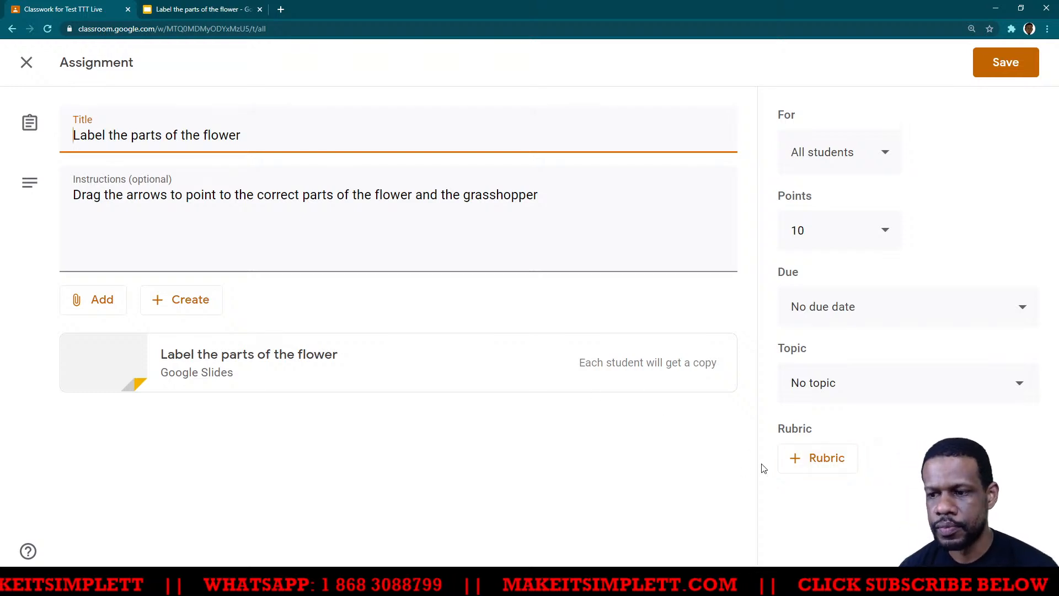
left_click(806, 458)
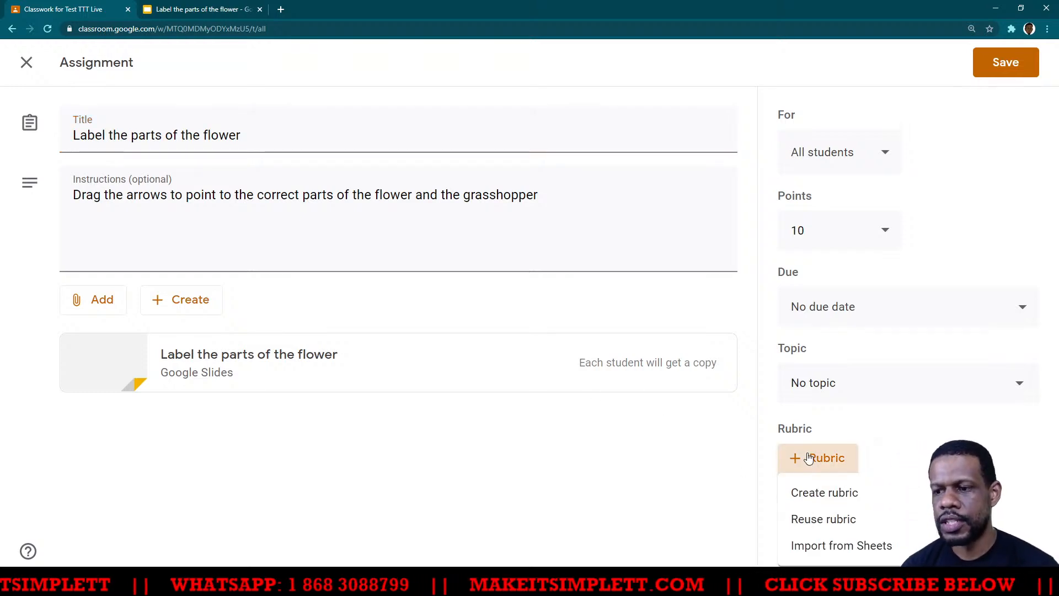
left_click(819, 501)
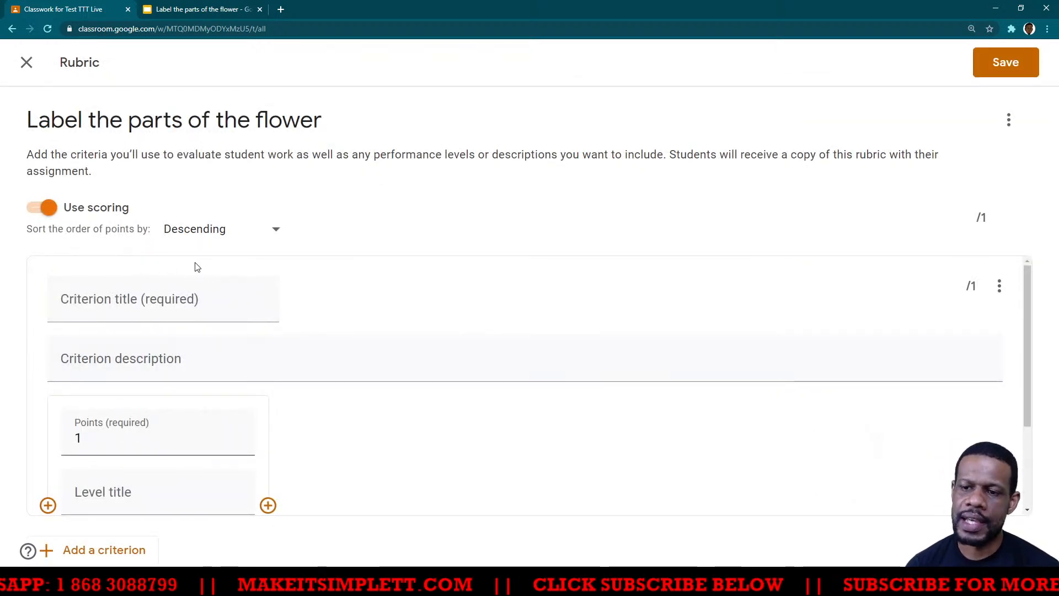
- Title the first criterion "Legs" and describe it as "Student has the arrow on the legs"
left_click(119, 308)
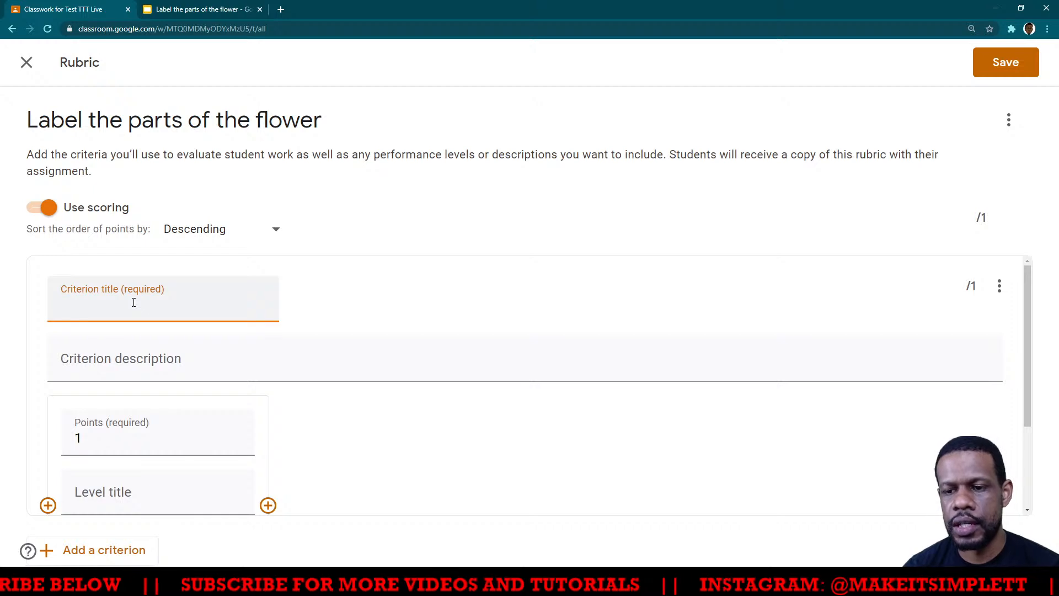
type("egs")
left_click(138, 362)
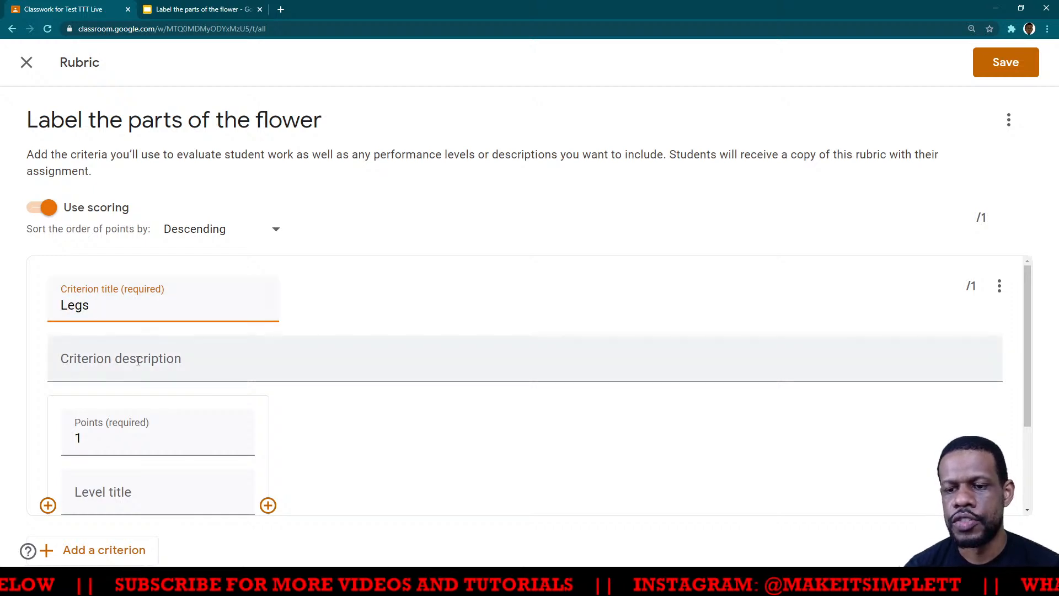
type("Student ")
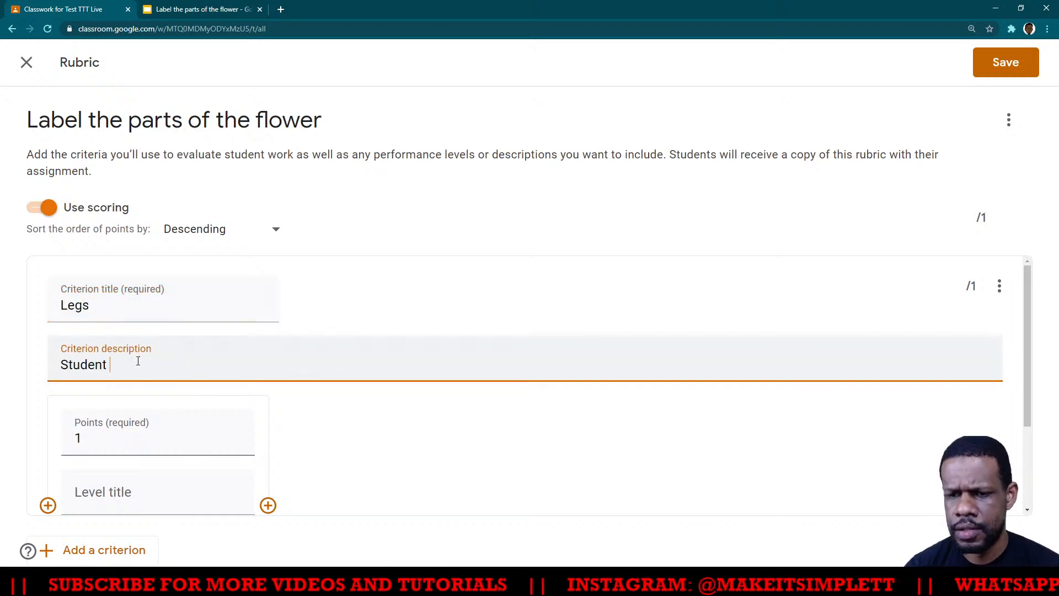
type("has ")
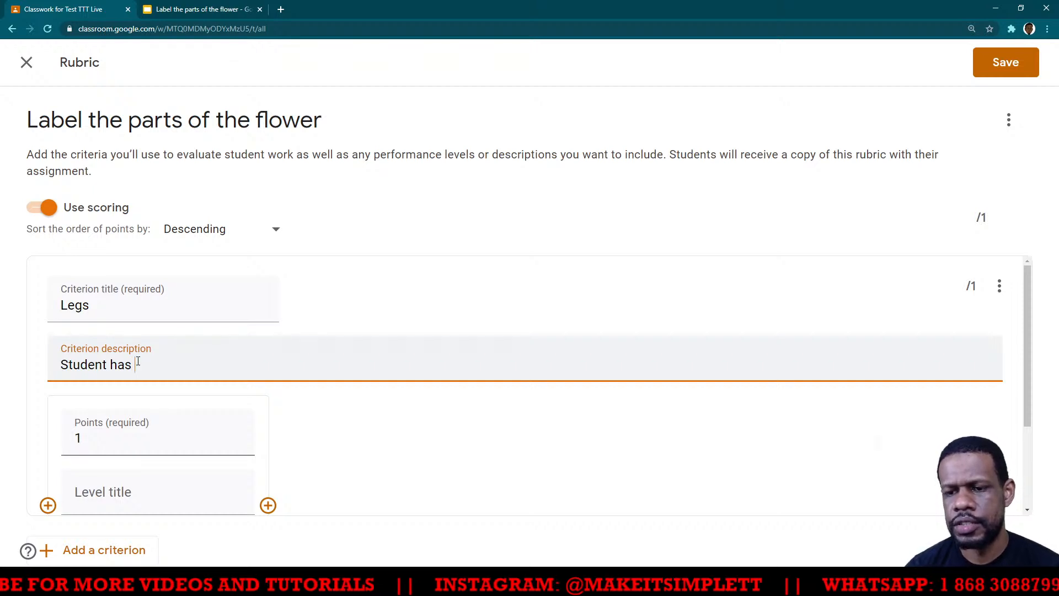
type("athe arrow on the ")
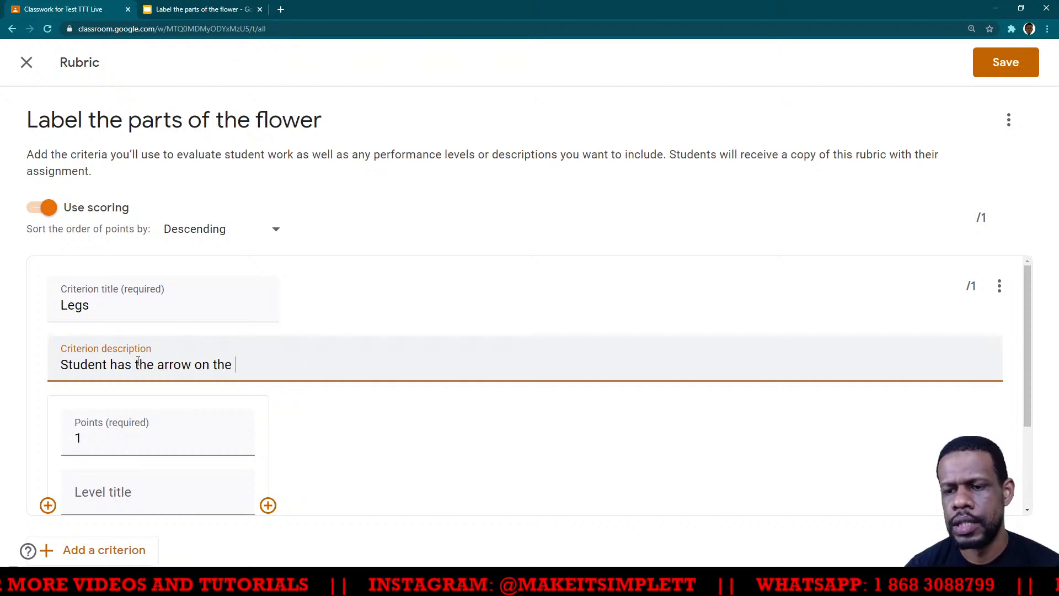
type("legs")
left_click(171, 436)
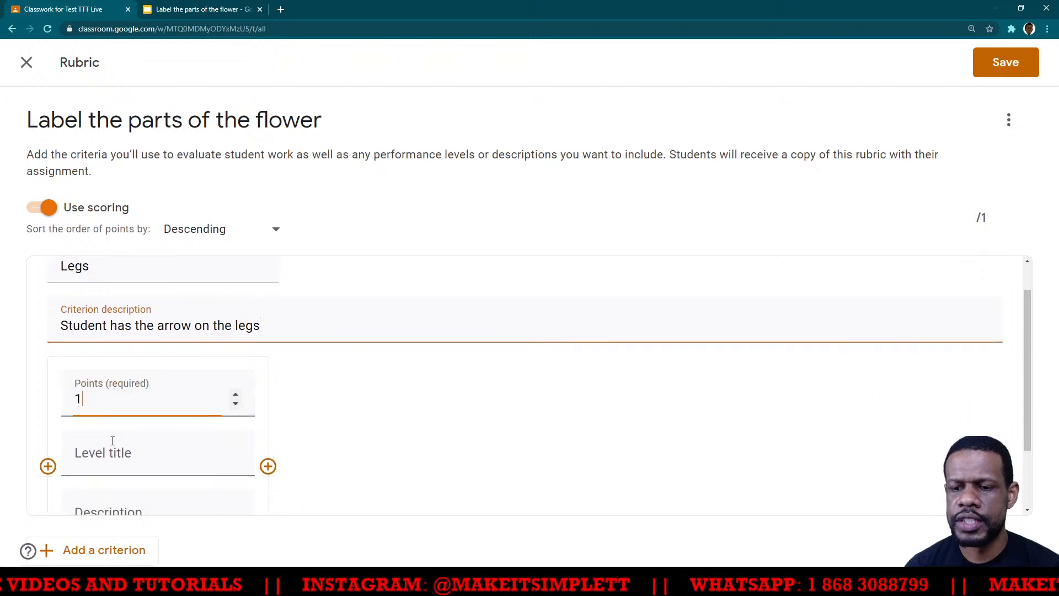
scroll(154, 414, "down", 2)
scroll(153, 399, "up", 2)
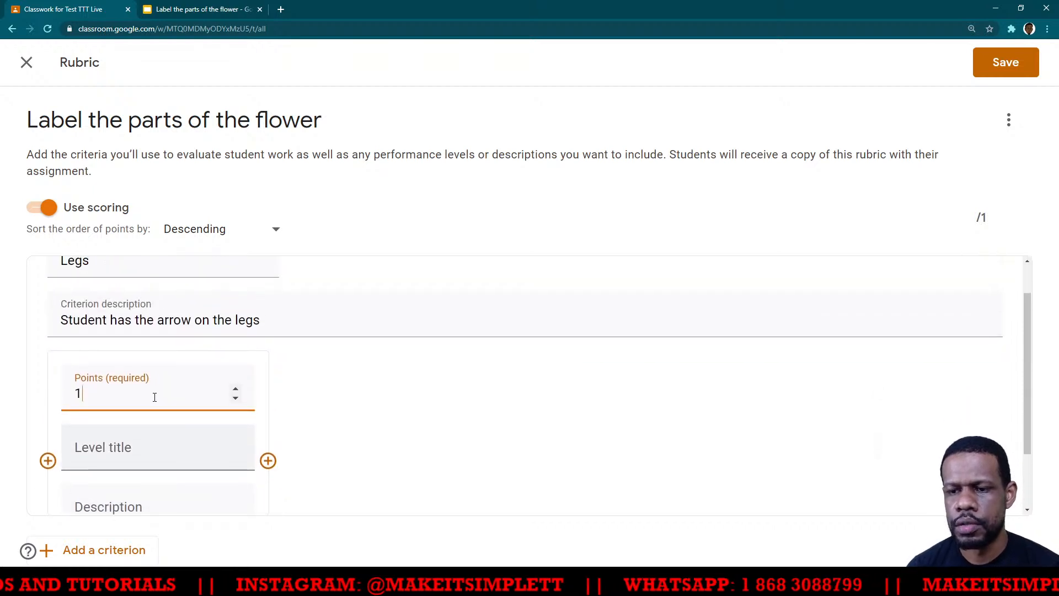
scroll(157, 405, "down", 3)
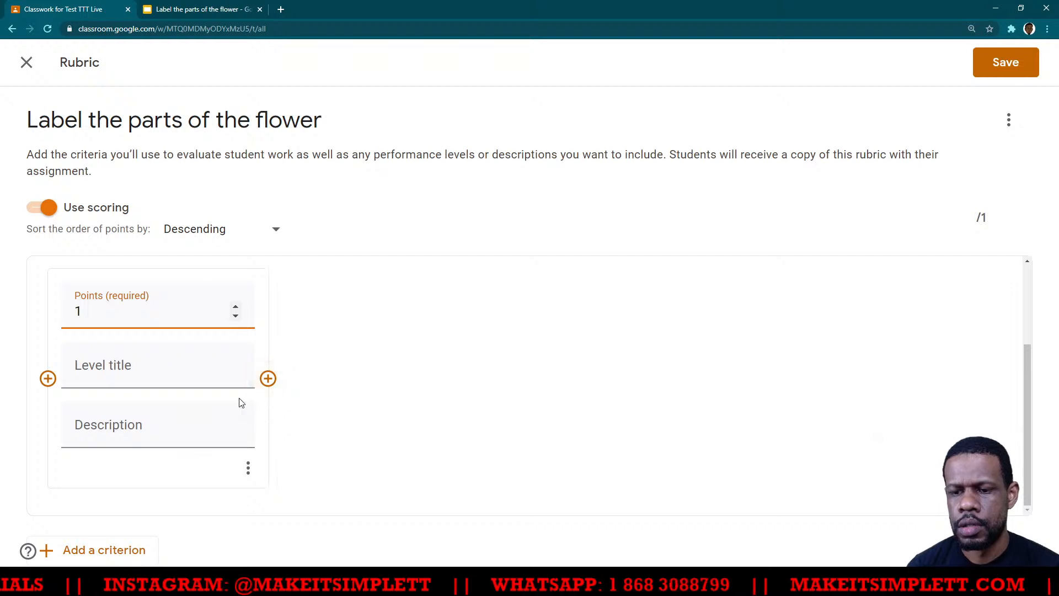
- Add a second criterion titled "Abdomen" with the description "Student has arrow on abdomen"
left_click(106, 553)
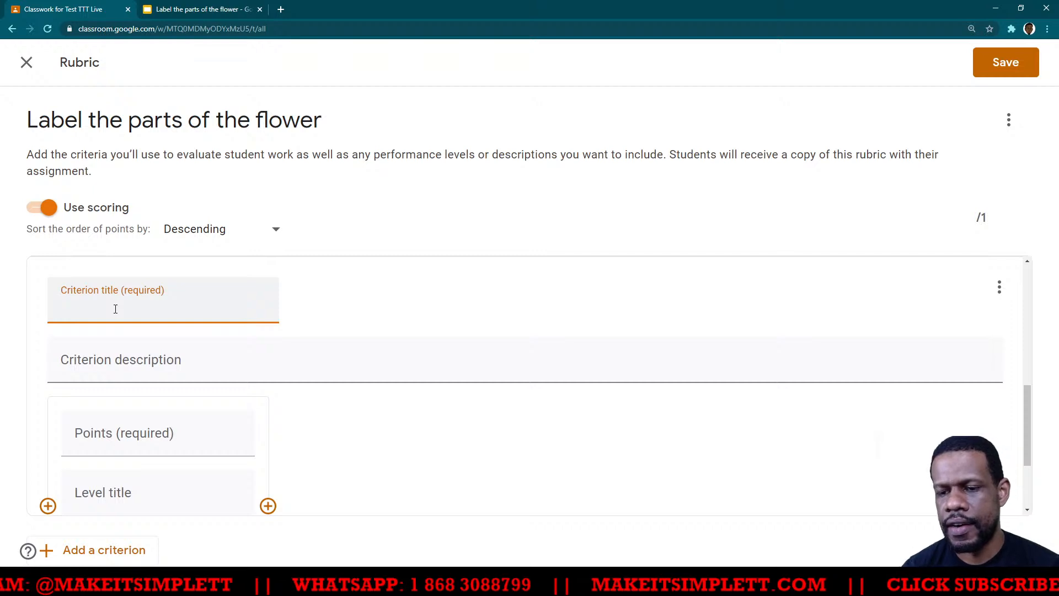
type("Abdoment")
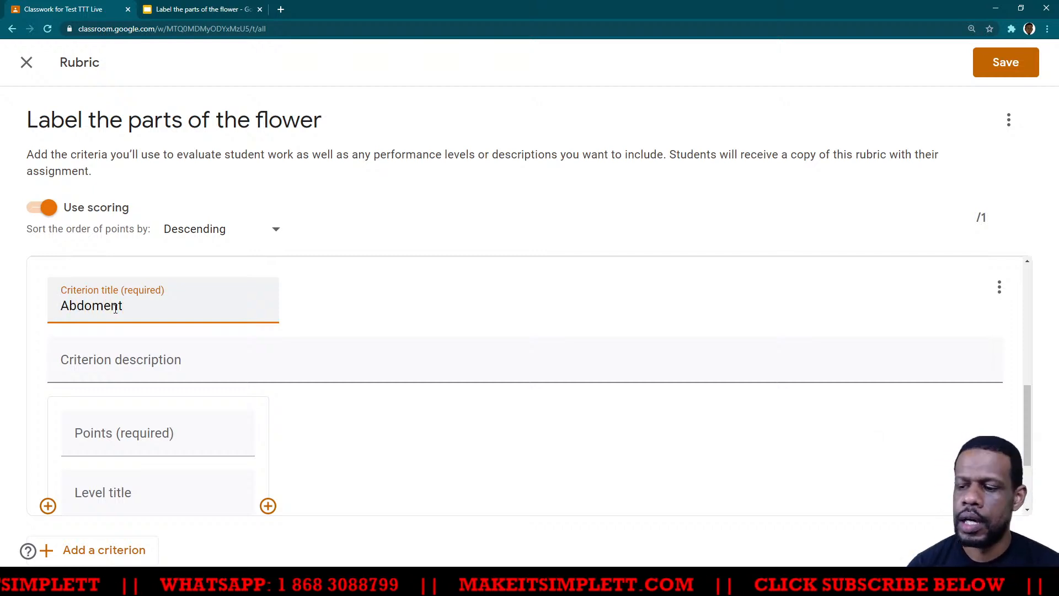
key("BackSpace")
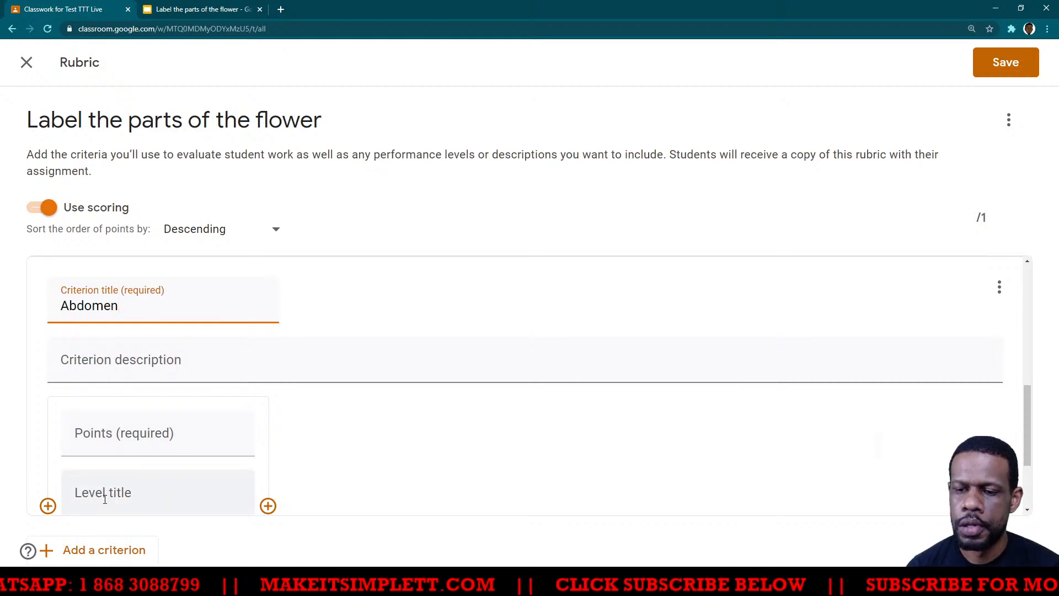
left_click(167, 366)
type("Stude")
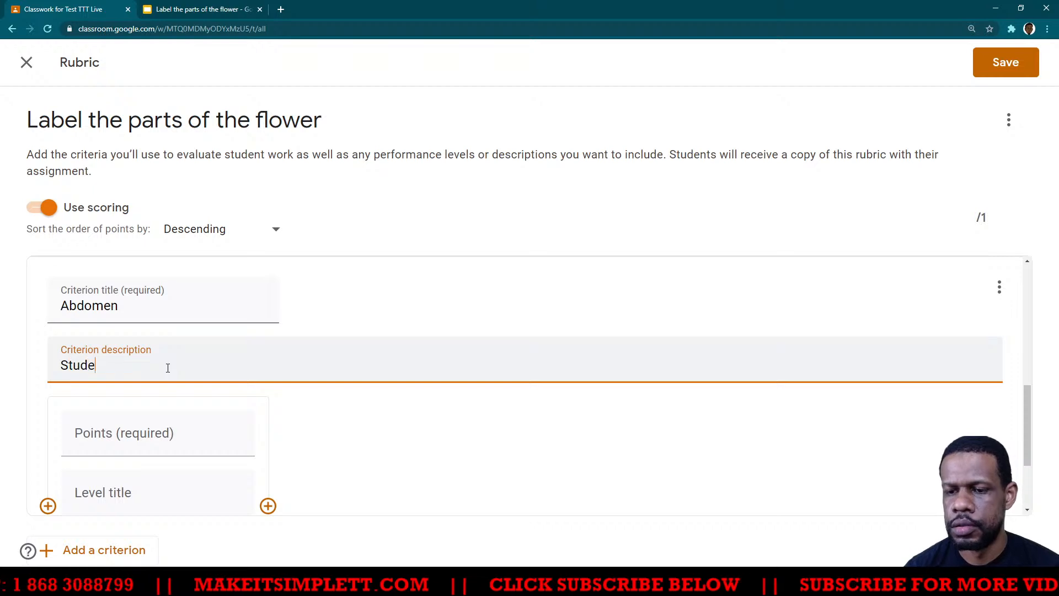
type("nt has arr")
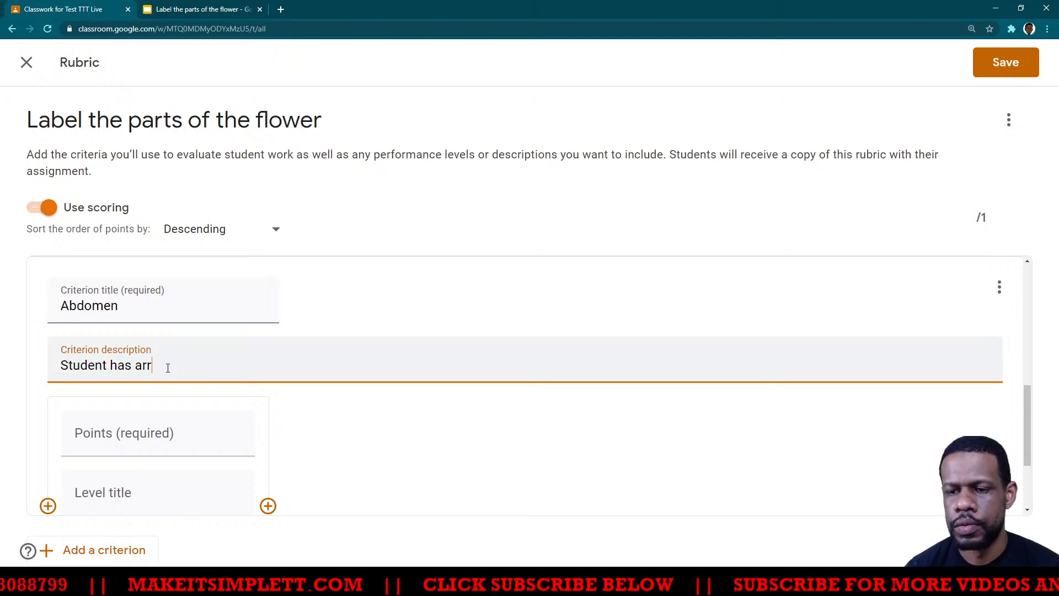
type("ow on abdom")
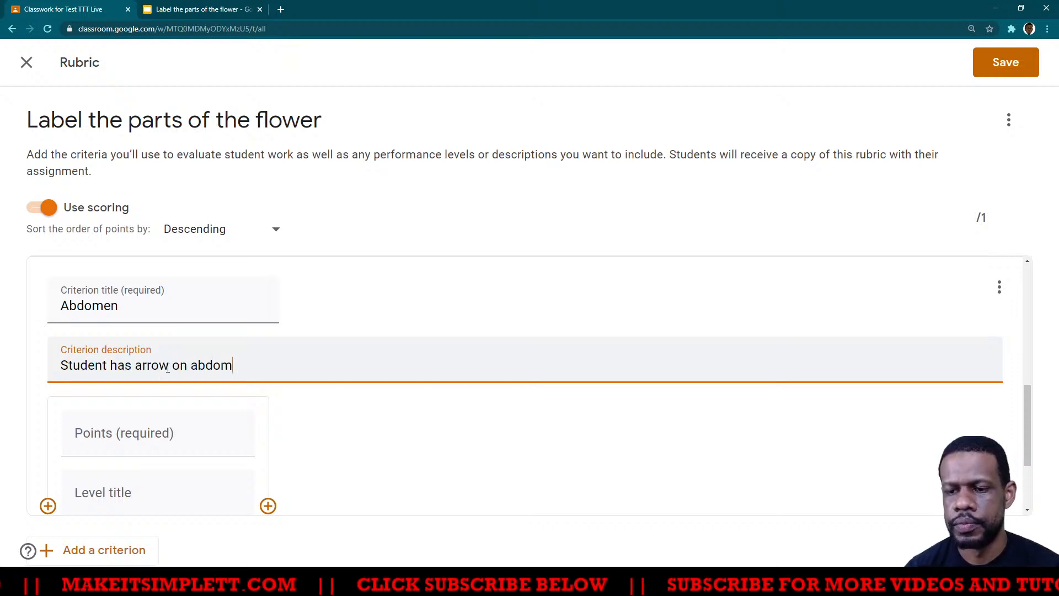
type("en")
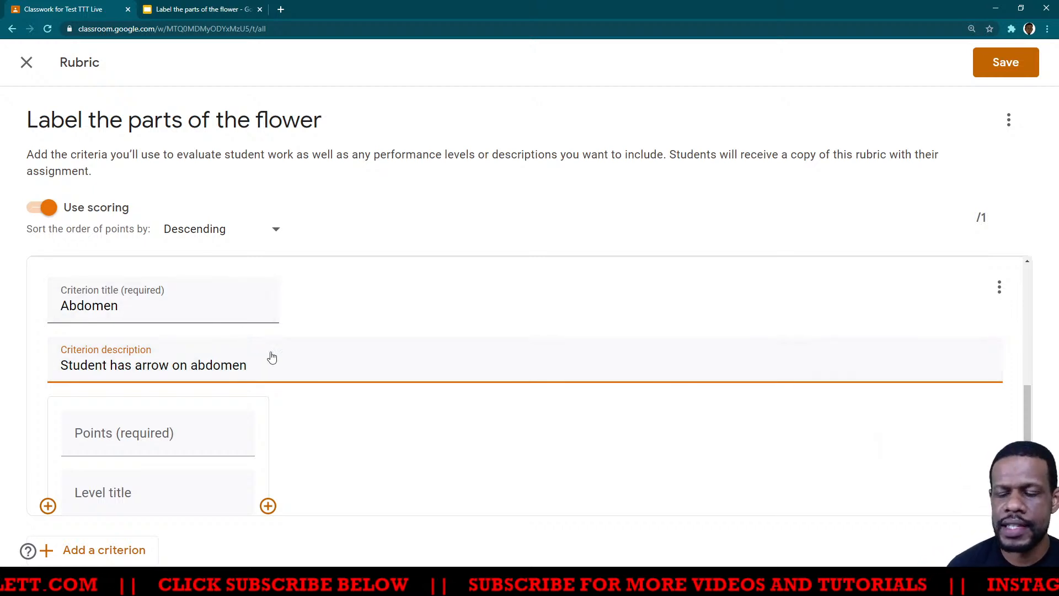
- Set the Abdomen criterion's level to 1 point
left_click_drag(271, 364, 58, 364)
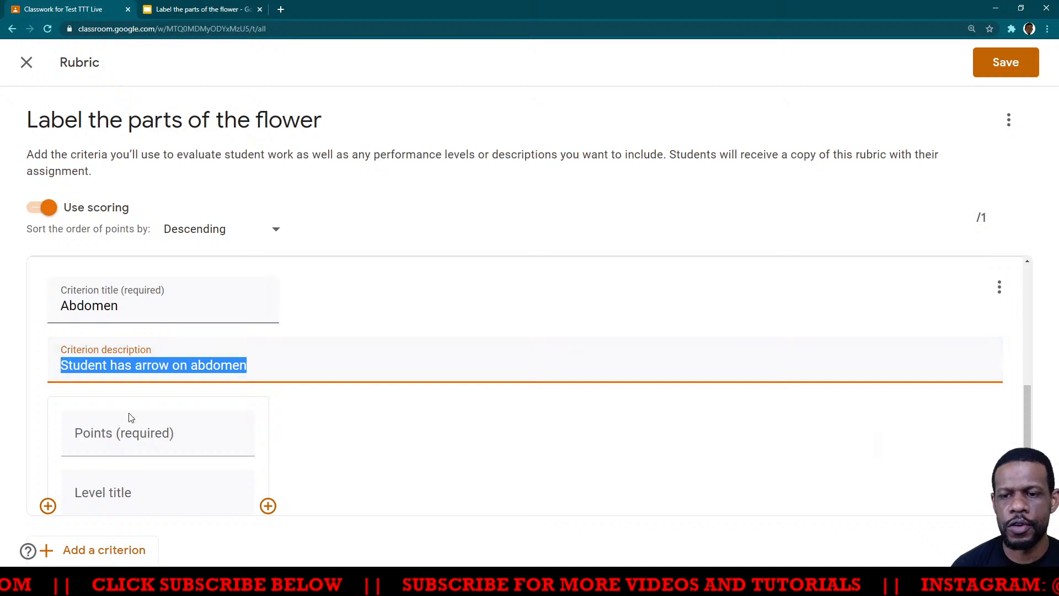
left_click(145, 433)
scroll(240, 411, "down", 2)
left_click(236, 334)
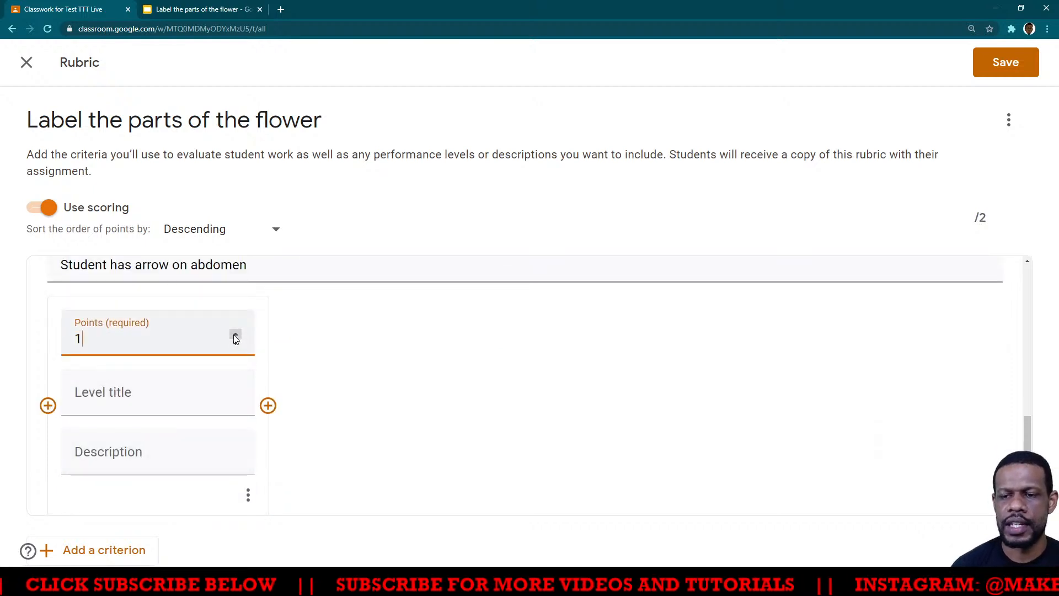
- Add a third criterion titled "Antennae" with the description "Arrow on the antenna"
left_click(95, 549)
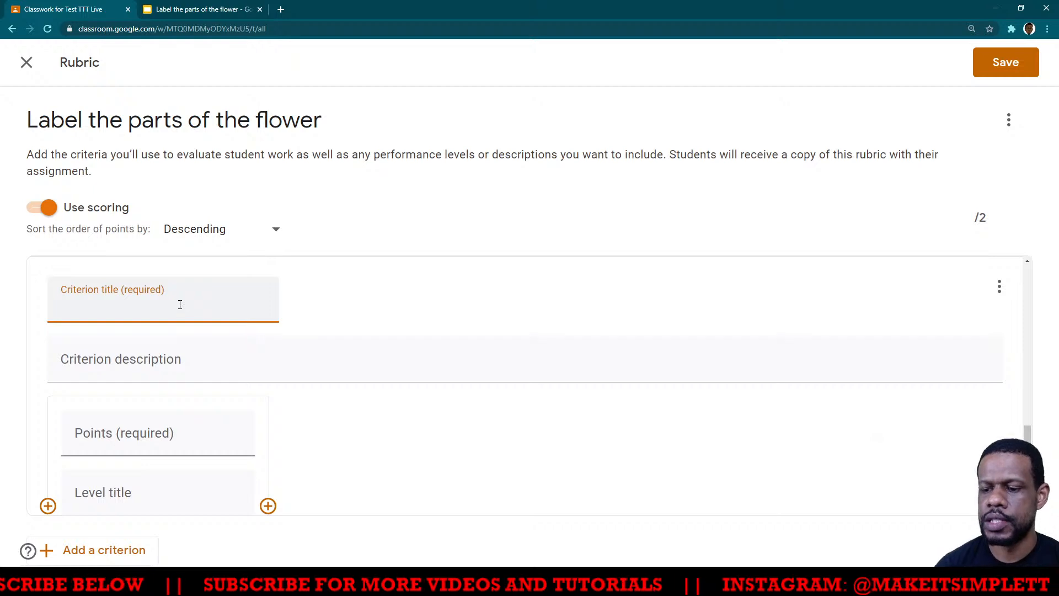
type("Antennae")
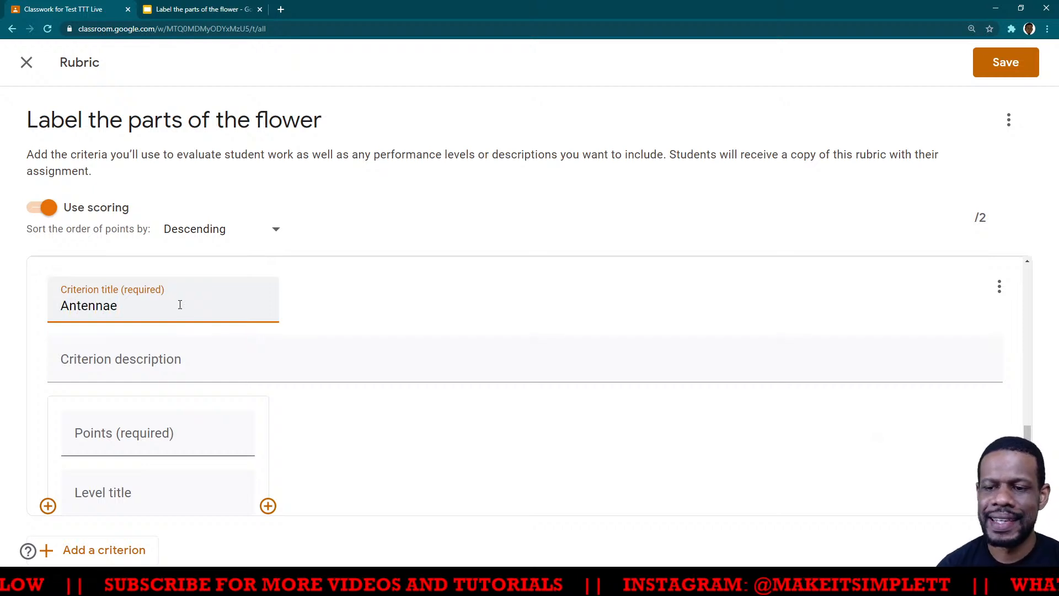
left_click(94, 369)
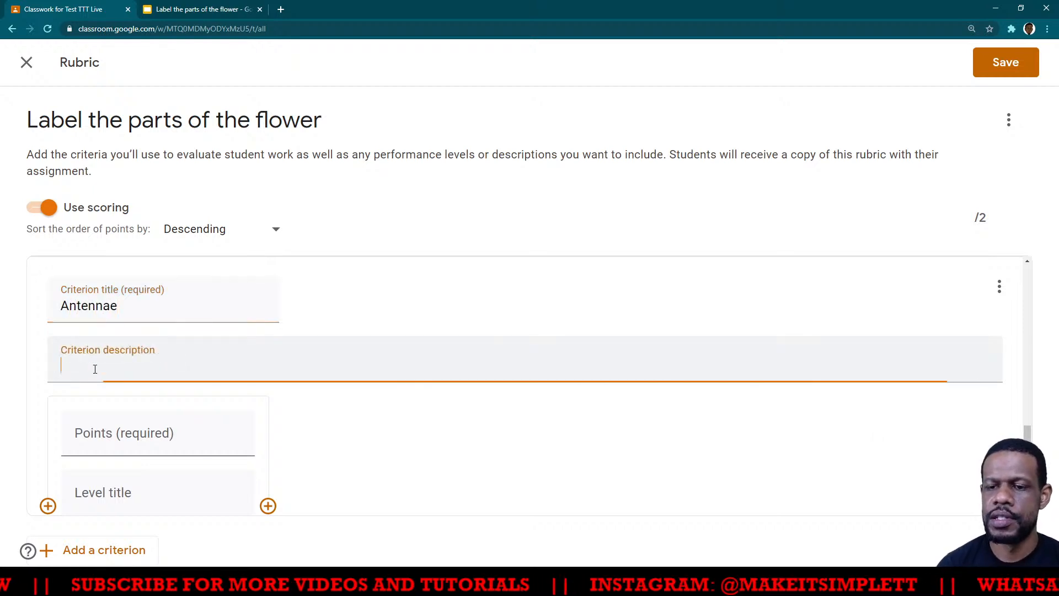
type("Arrow on the ")
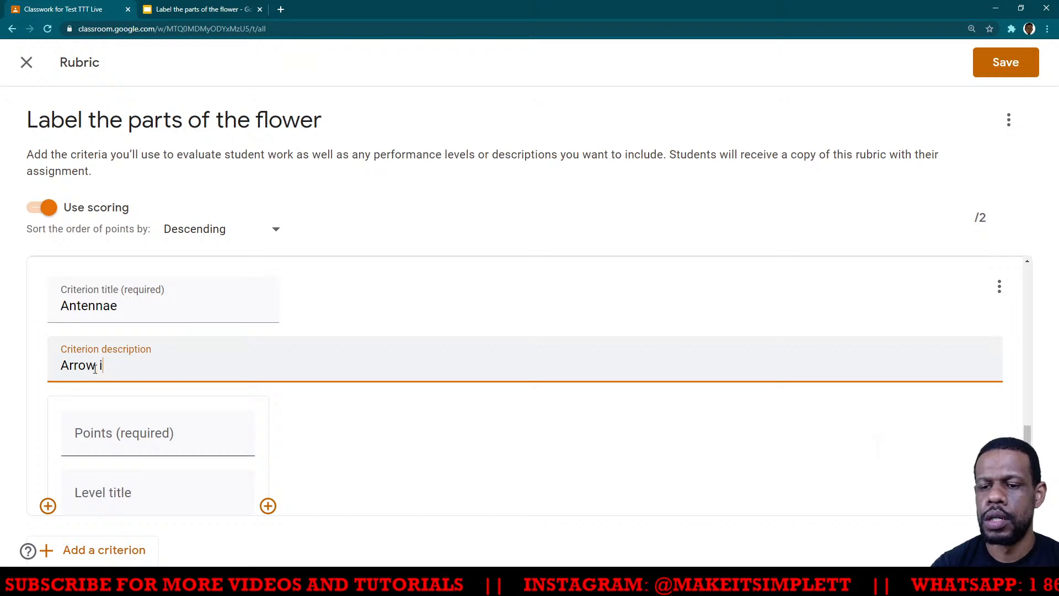
type("antenna")
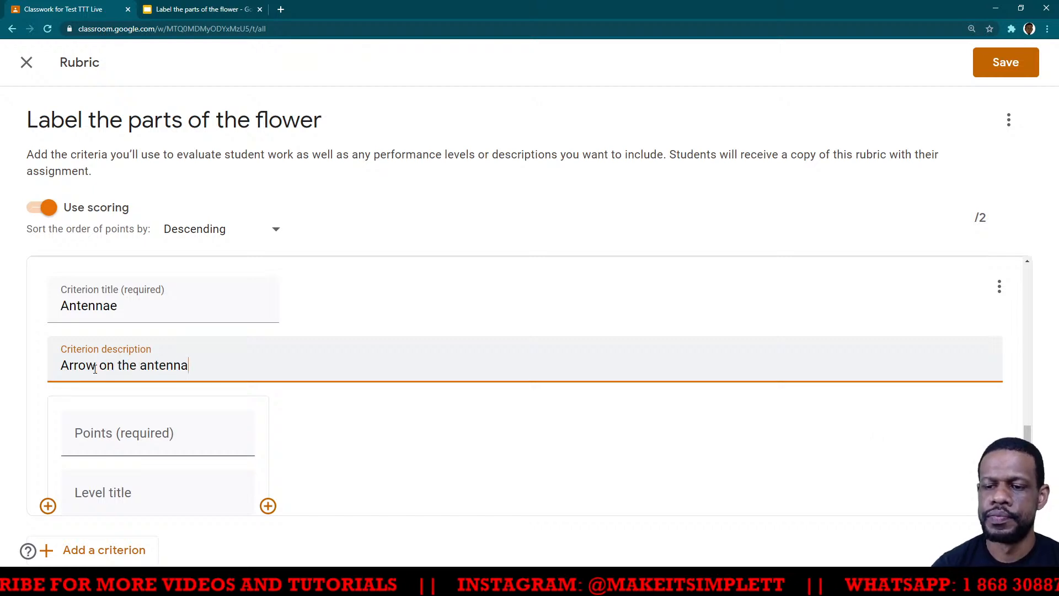
- Set the Antennae criterion's level to 1 point and save the rubric to the assignment
left_click(236, 434)
scroll(66, 504, "down", 2)
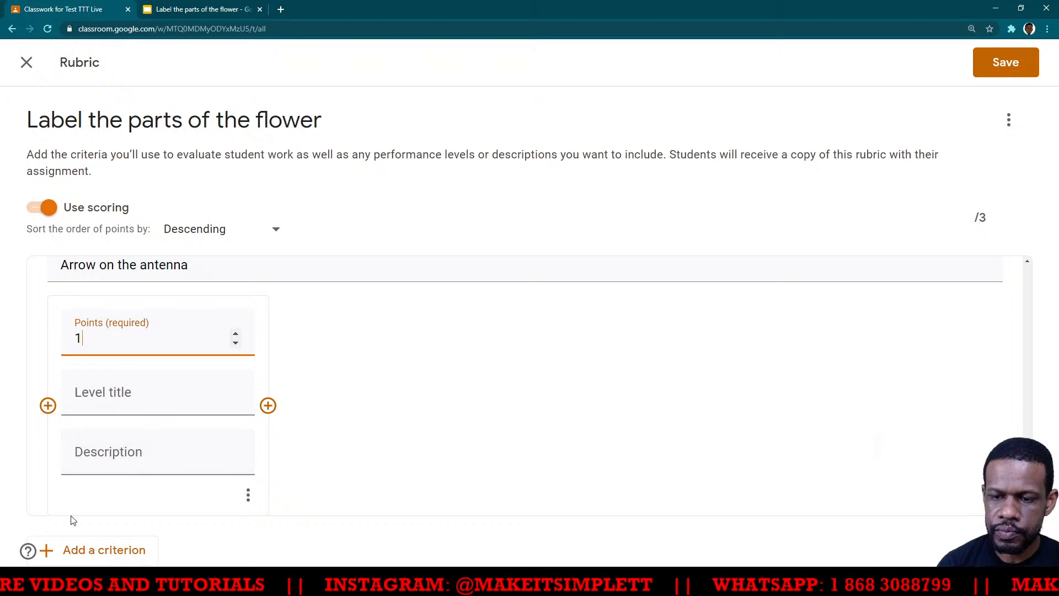
left_click(1013, 65)
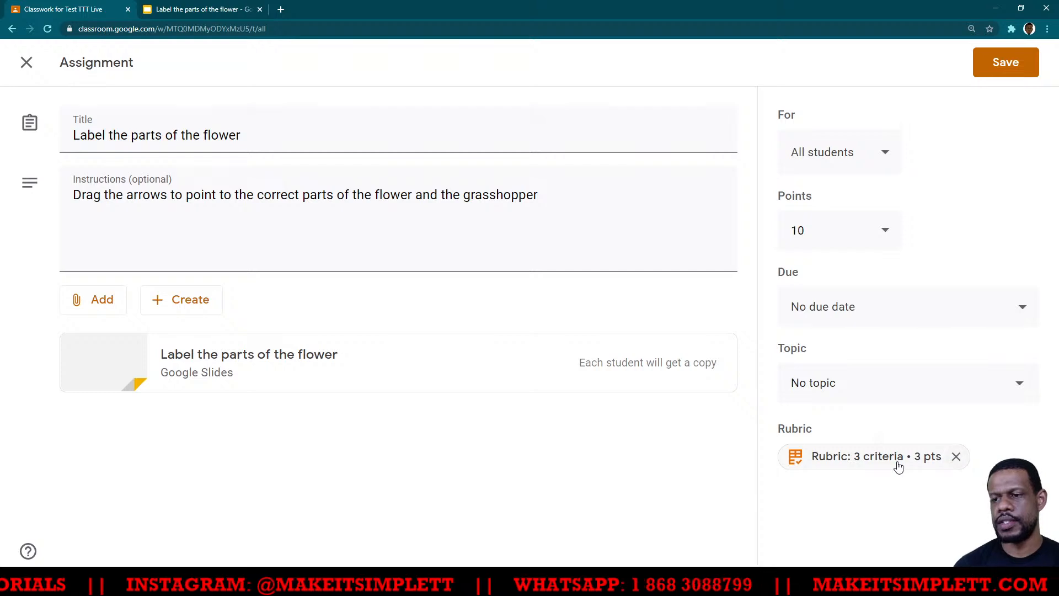
- Set the assignment's total points to 3 and save it, confirming the point value update
left_click(887, 234)
double_click(797, 231)
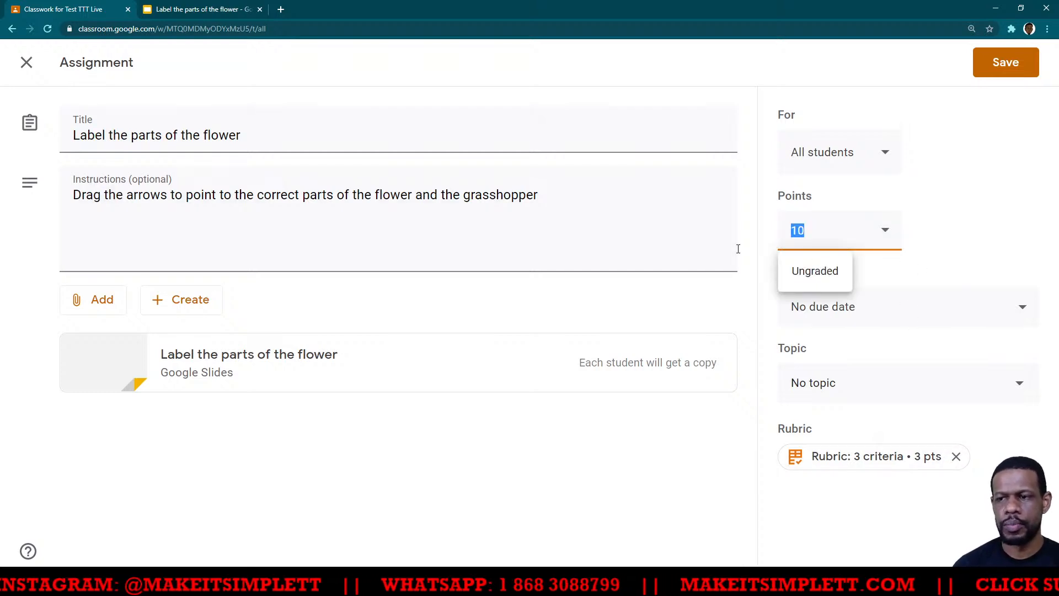
type("3")
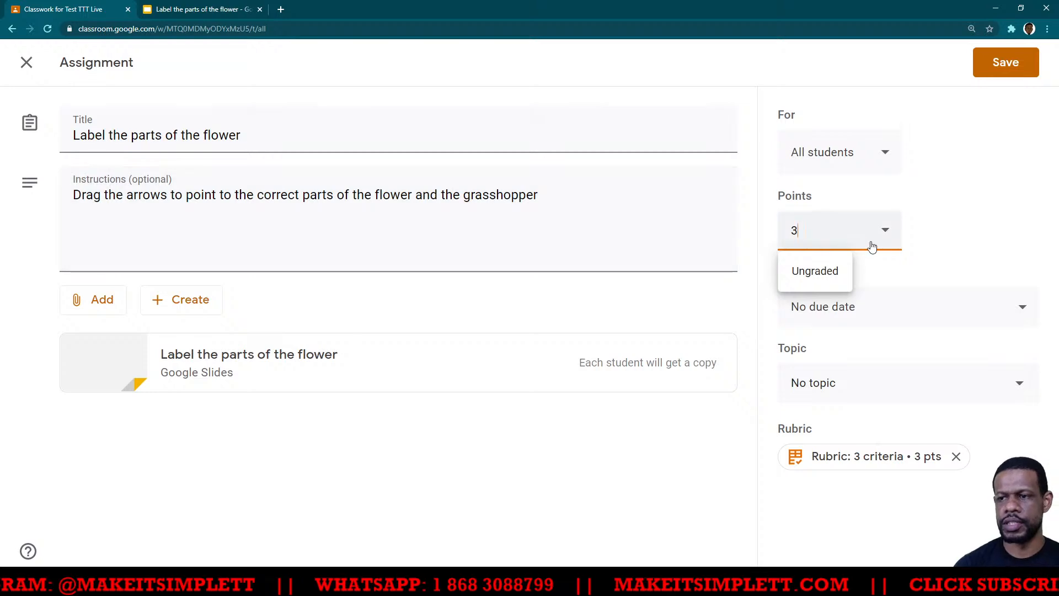
left_click(986, 235)
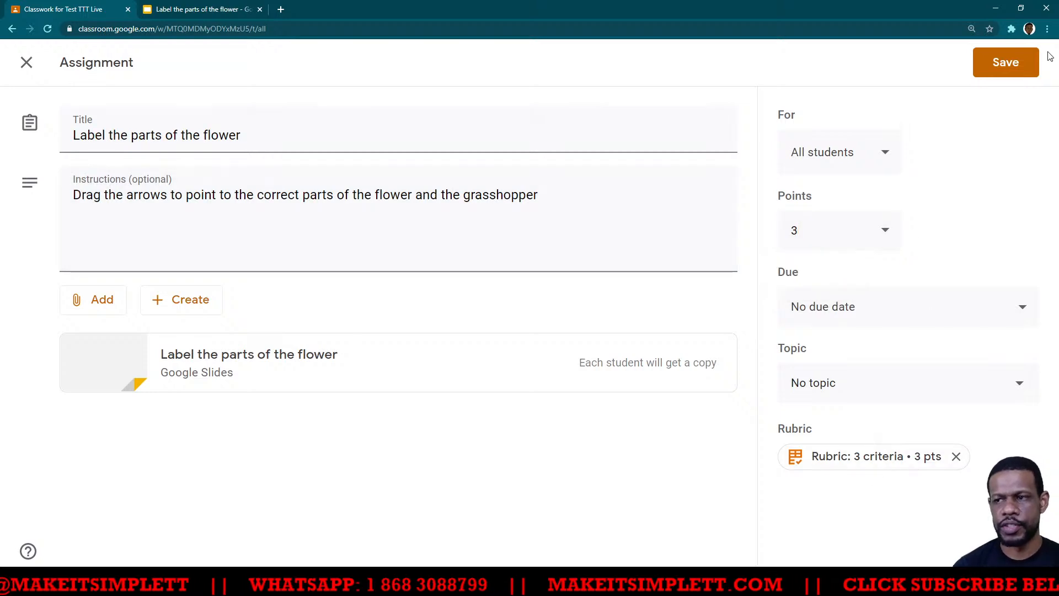
left_click(1010, 65)
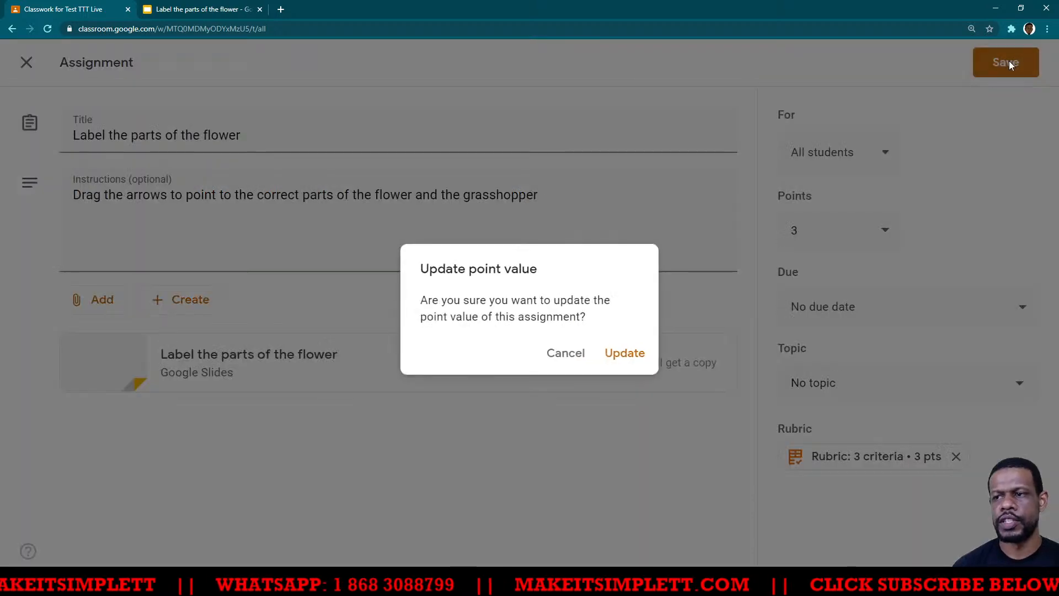
left_click(623, 359)
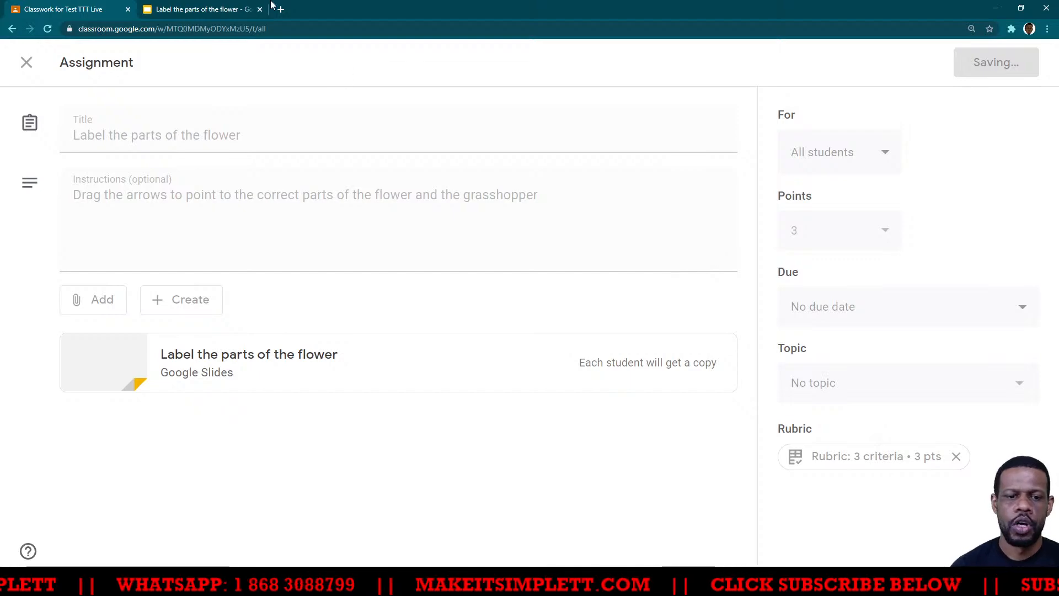
- Clear the student's draft grade in the assignment's turned-in work and open the submitted slides for grading
left_click(205, 8)
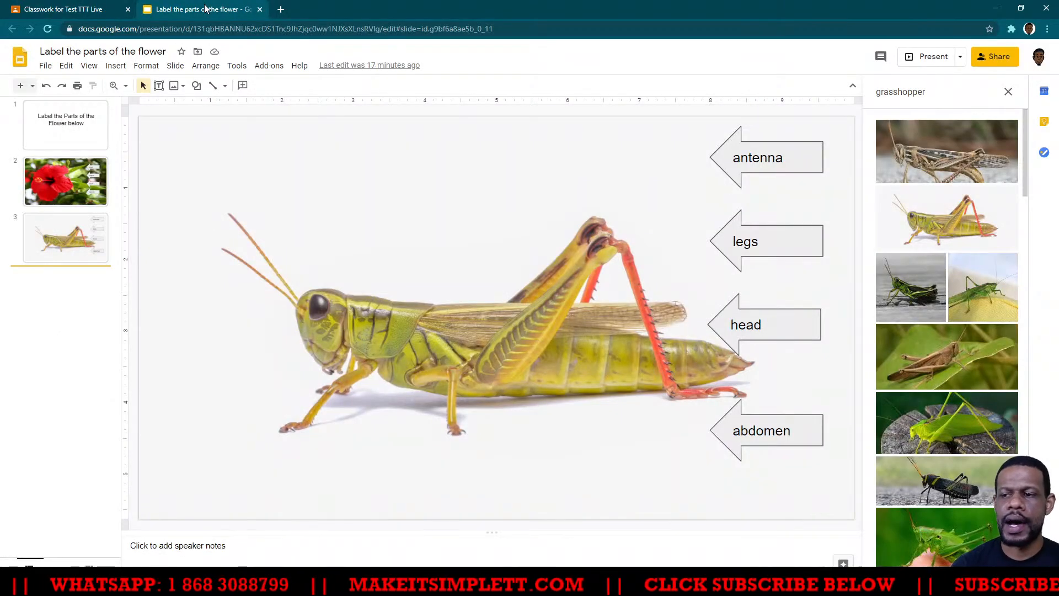
left_click(102, 9)
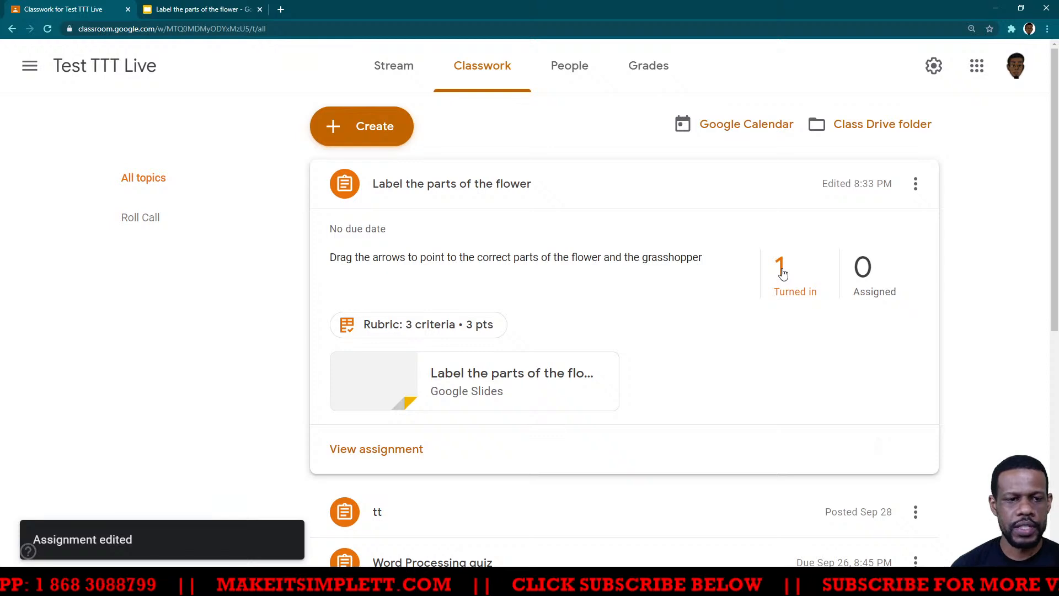
left_click(782, 270)
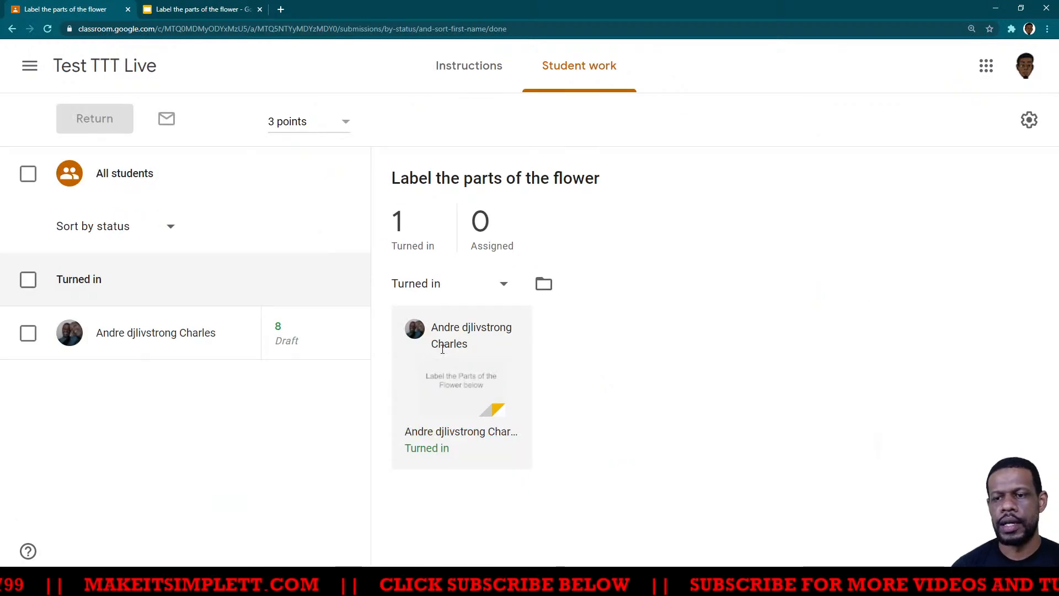
left_click(285, 325)
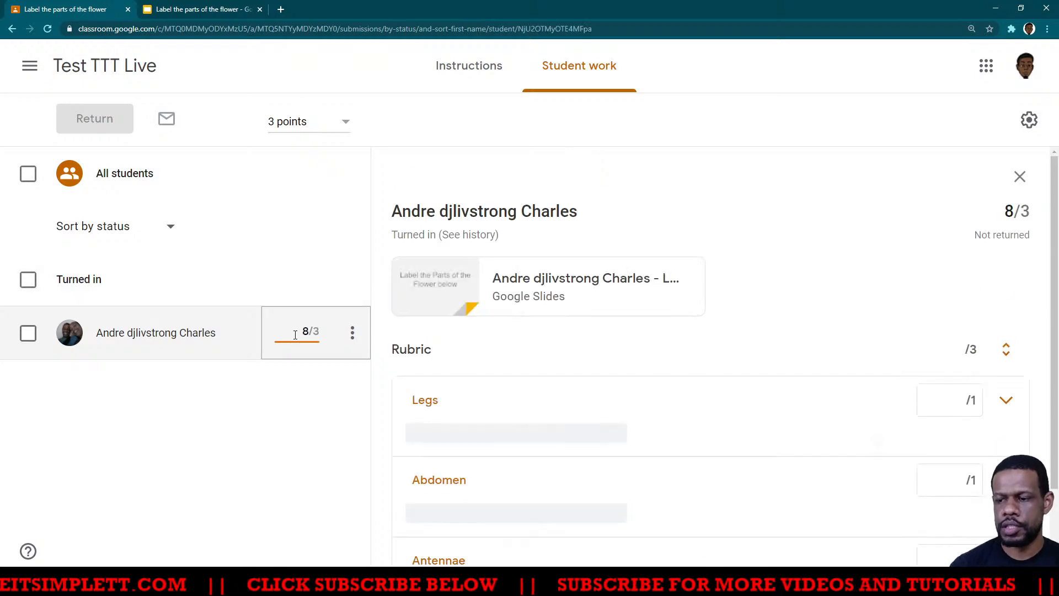
left_click(317, 436)
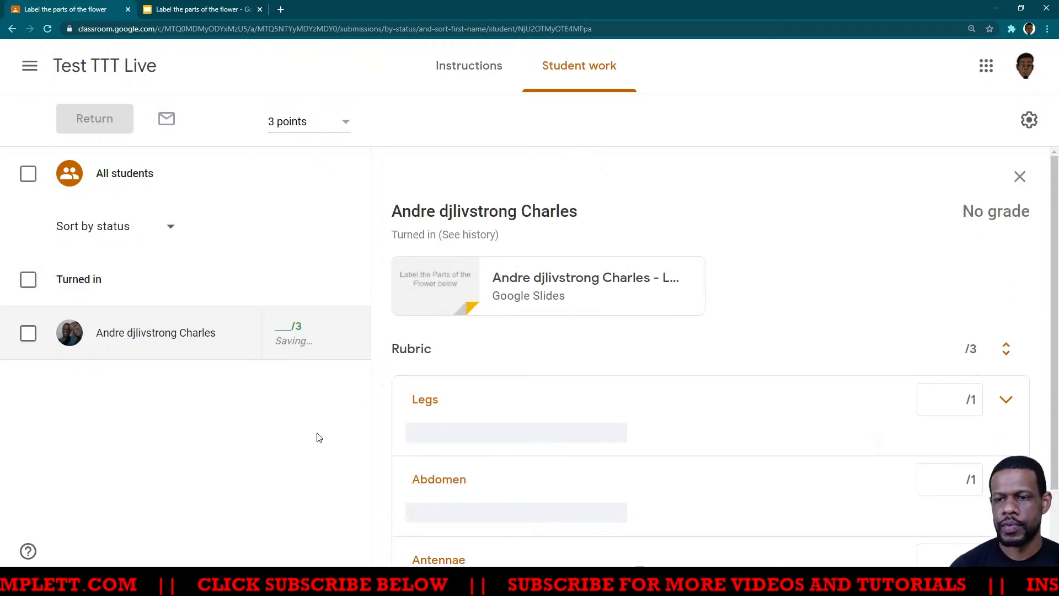
left_click(518, 290)
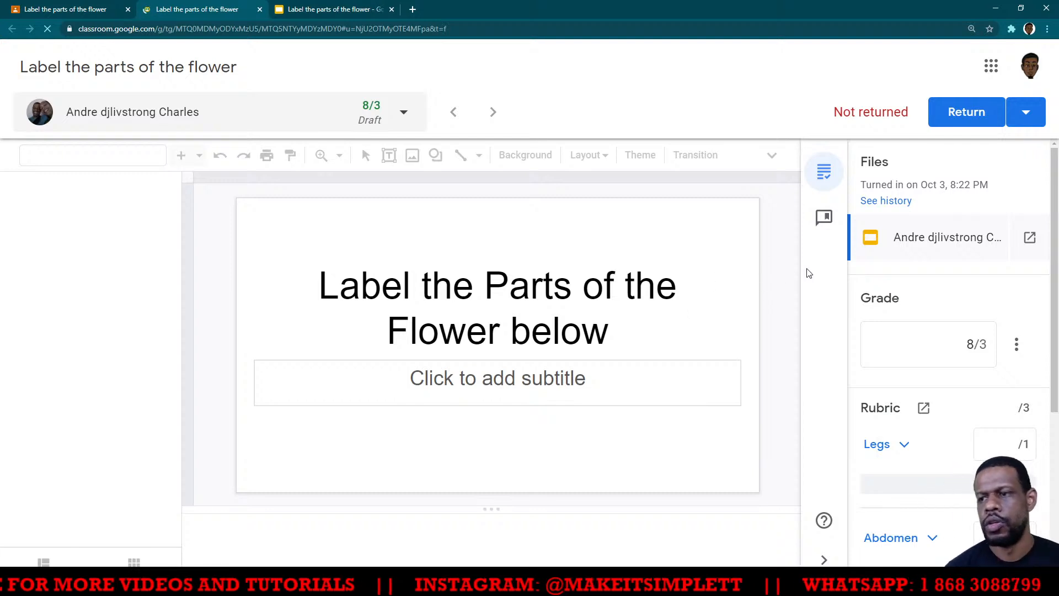
- Clear the overall draft grade on the student's submission, leaving the grade out of 3 blank
scroll(896, 350, "down", 2)
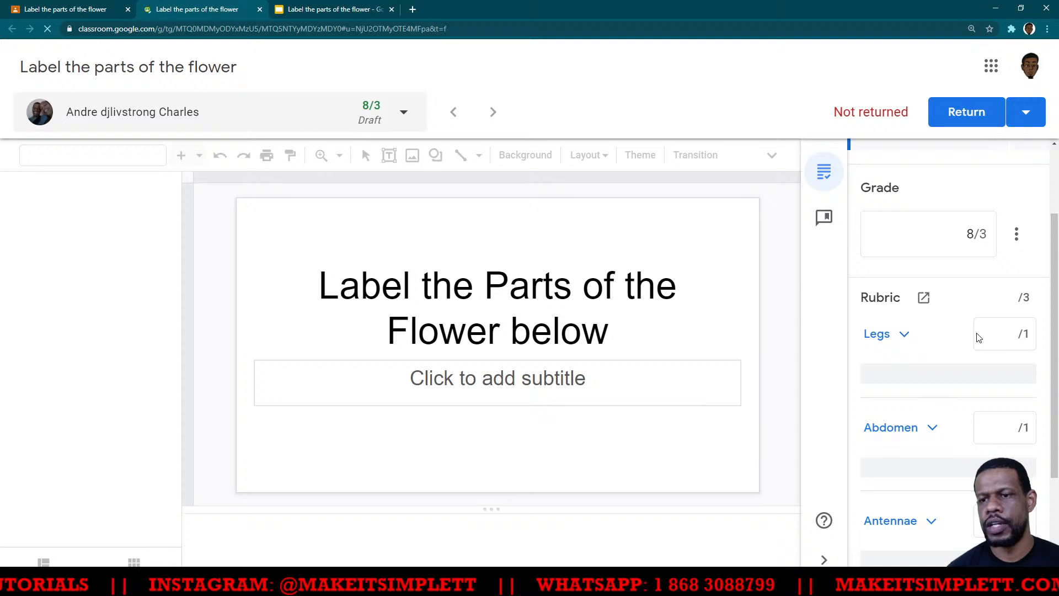
left_click(1006, 334)
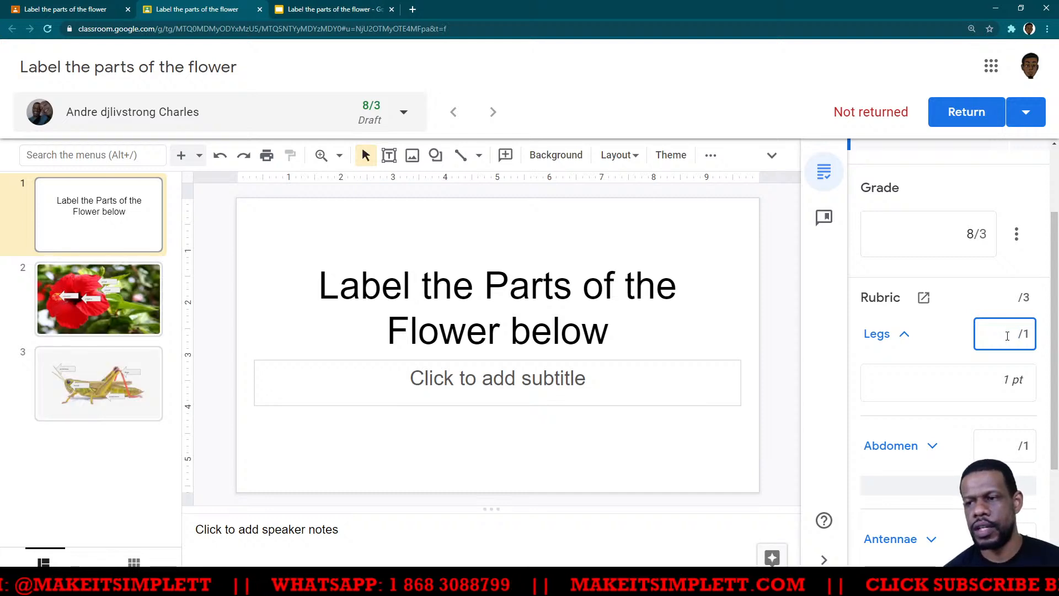
left_click(976, 233)
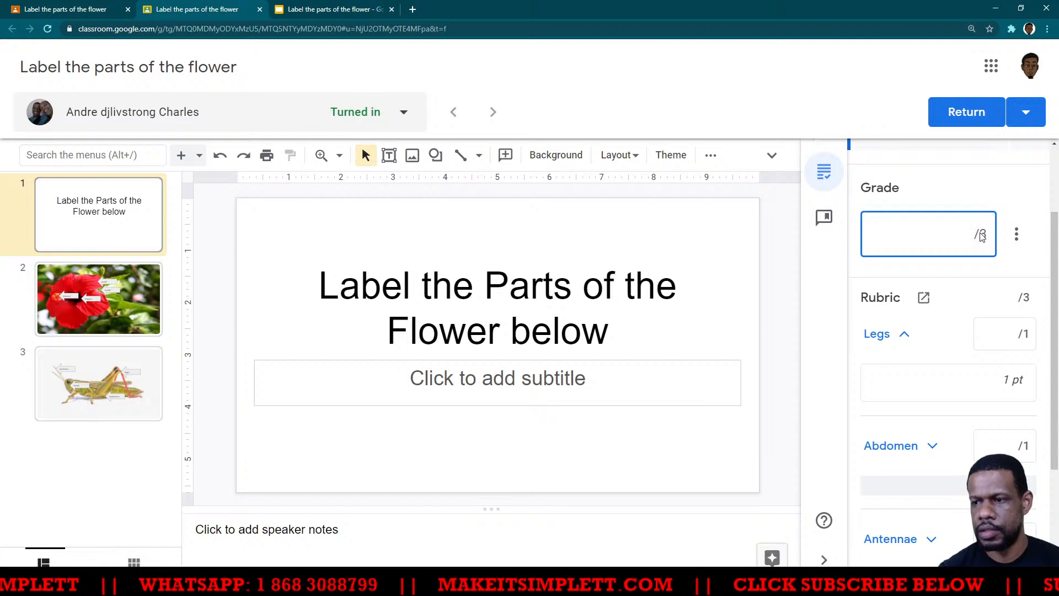
left_click(1009, 270)
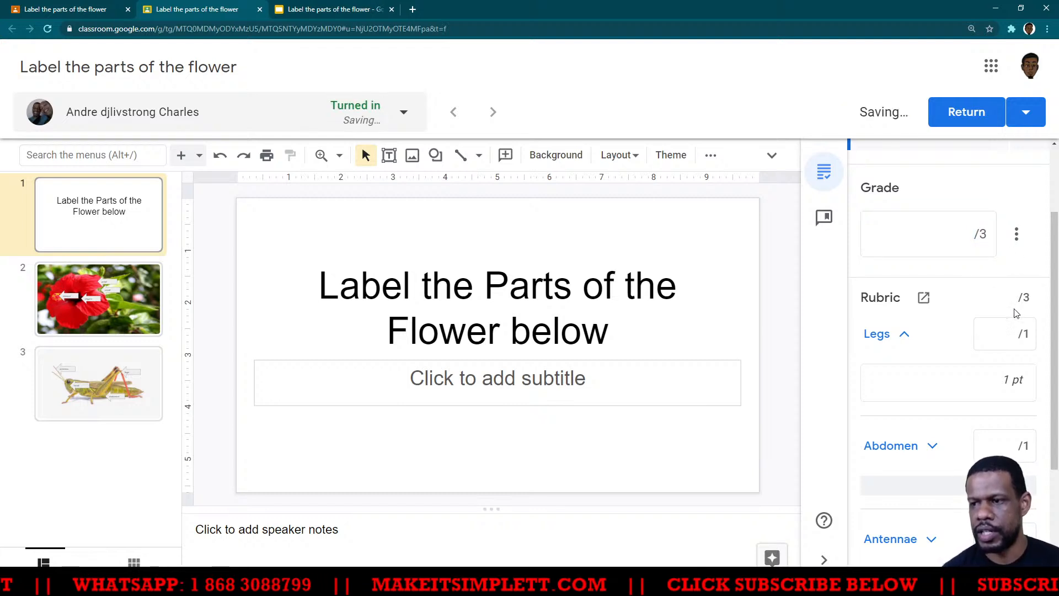
- Check the grasshopper slide and score the rubric's Legs, Abdomen and Antennae criteria 1 point each
left_click(1014, 333)
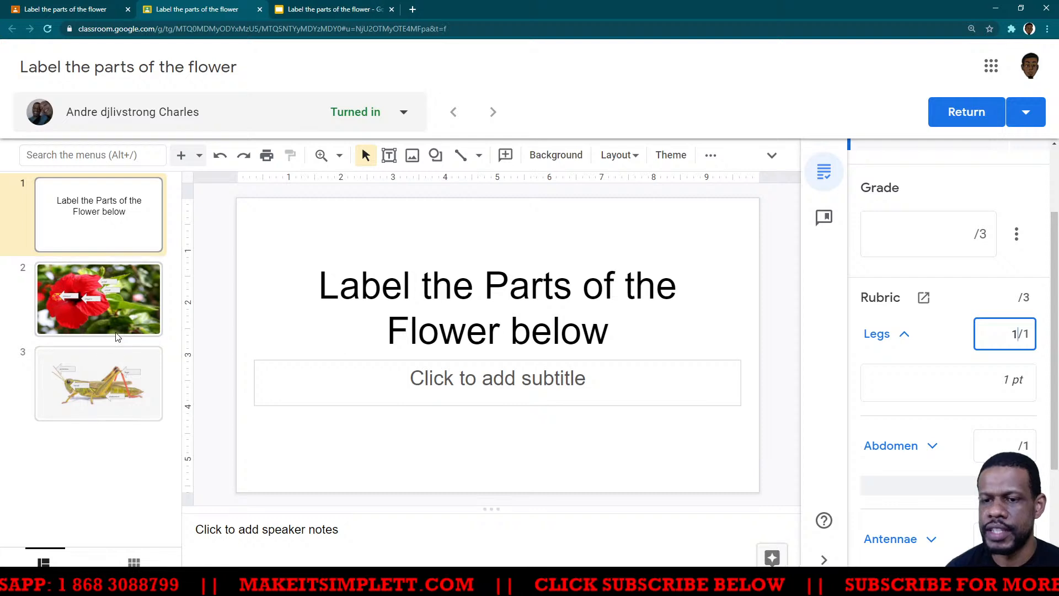
left_click(90, 410)
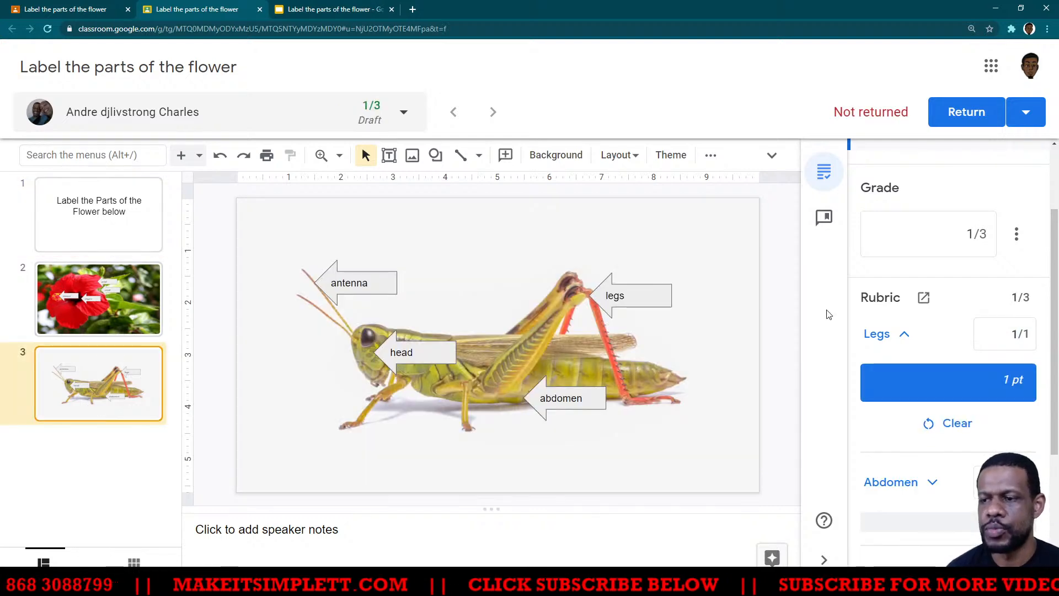
scroll(951, 403, "down", 1)
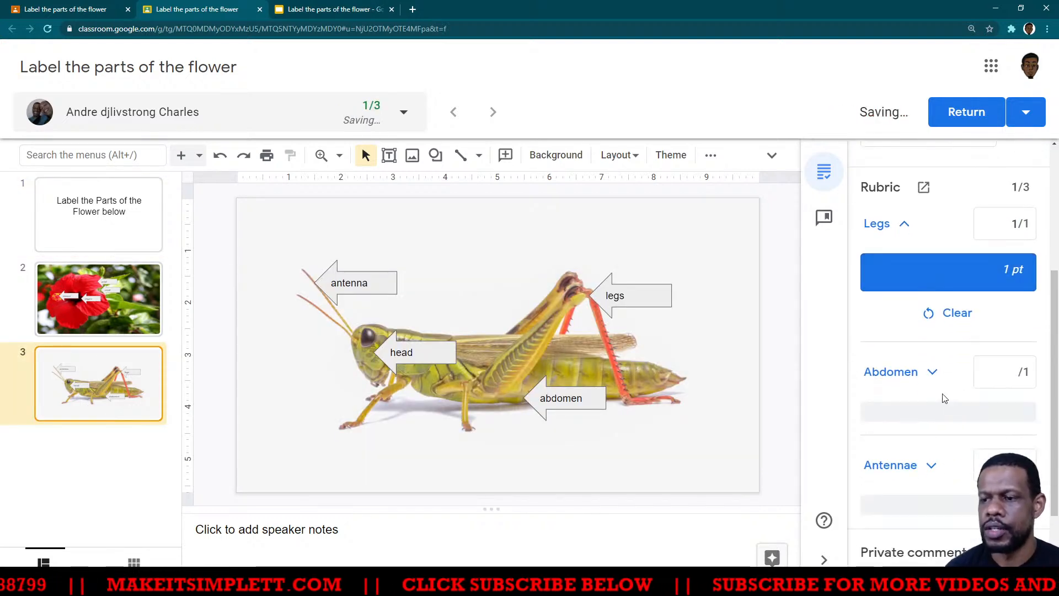
left_click(1013, 378)
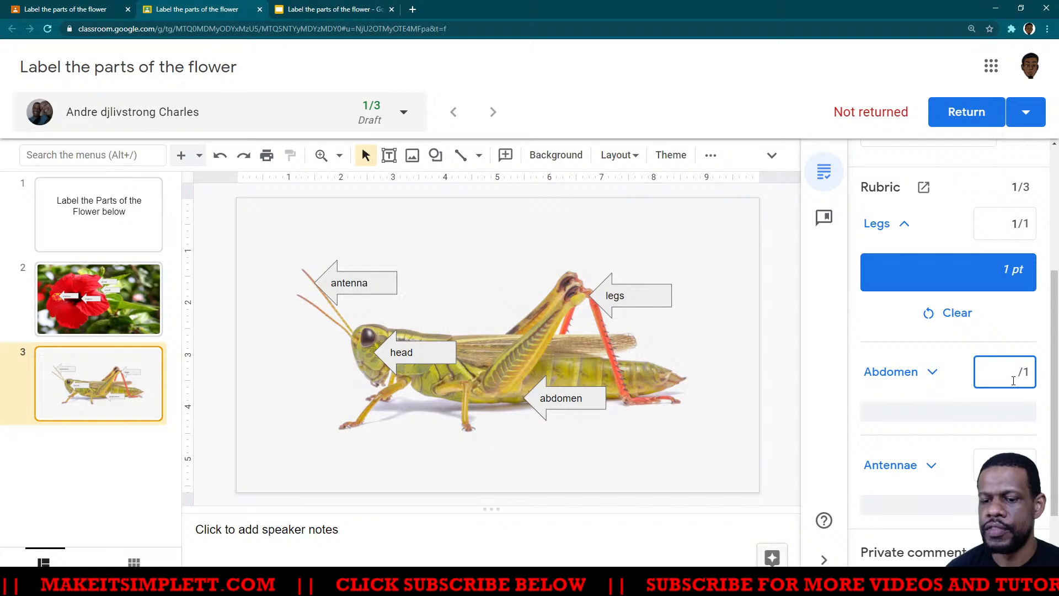
scroll(966, 397, "down", 2)
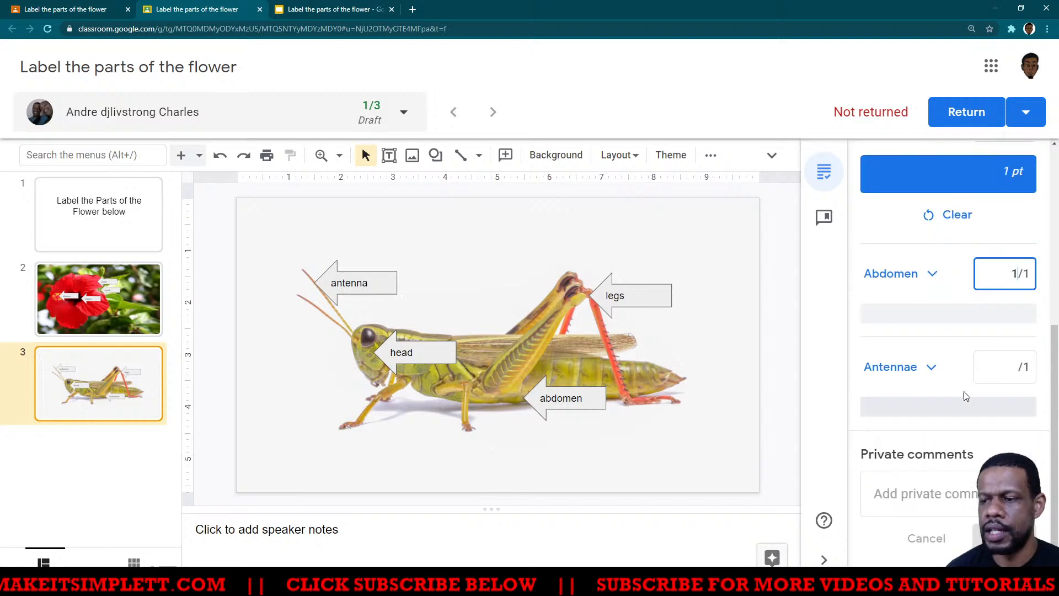
left_click(1010, 366)
type("1")
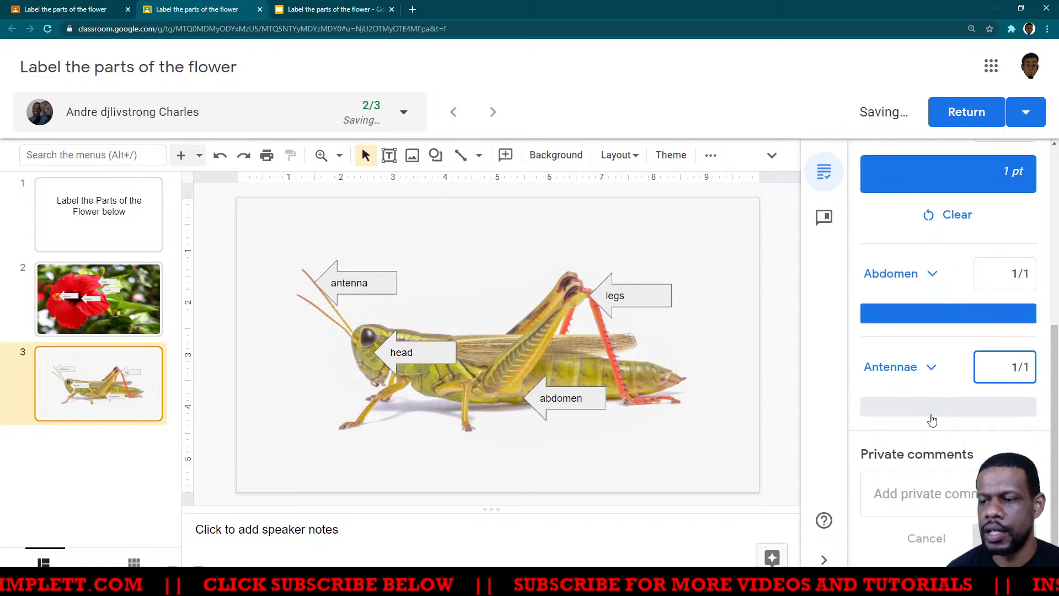
scroll(917, 364, "up", 5)
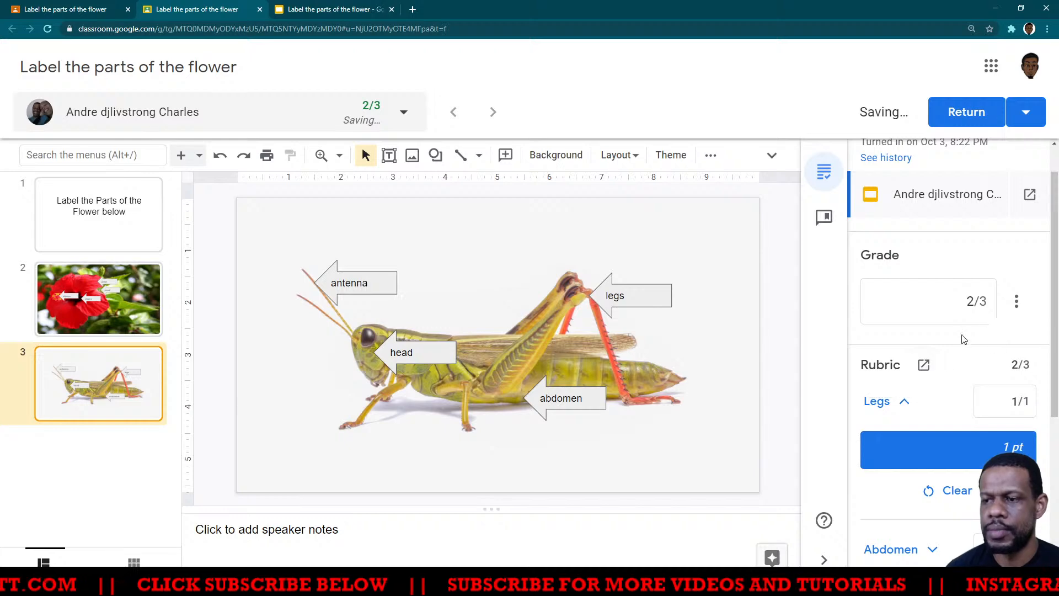
scroll(927, 397, "down", 2)
scroll(929, 398, "down", 2)
left_click(929, 394)
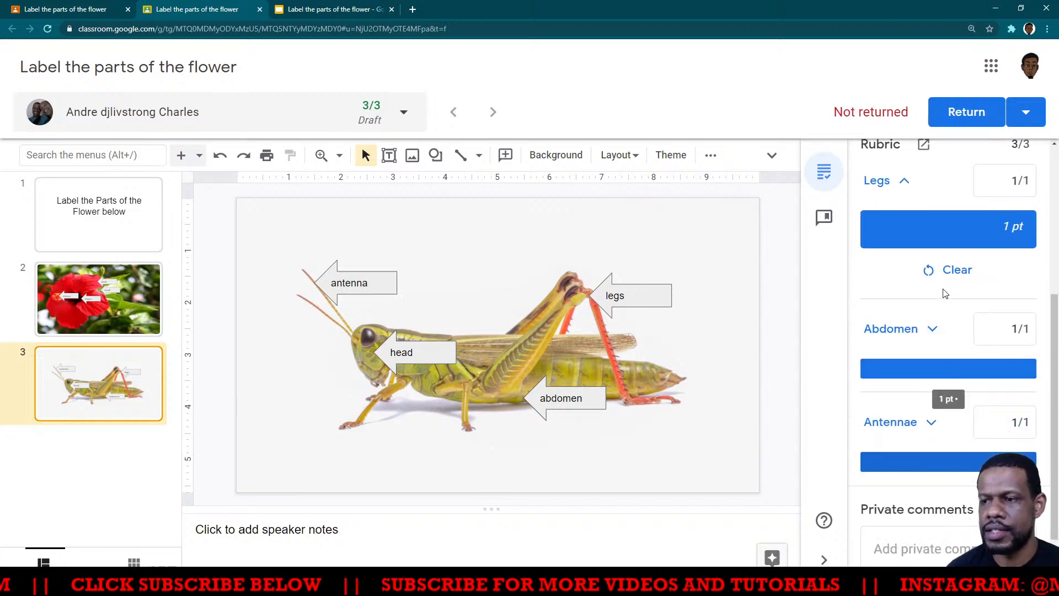
- Set the Abdomen criterion's score to 0 points and check the rubric and grade totals
scroll(946, 294, "up", 2)
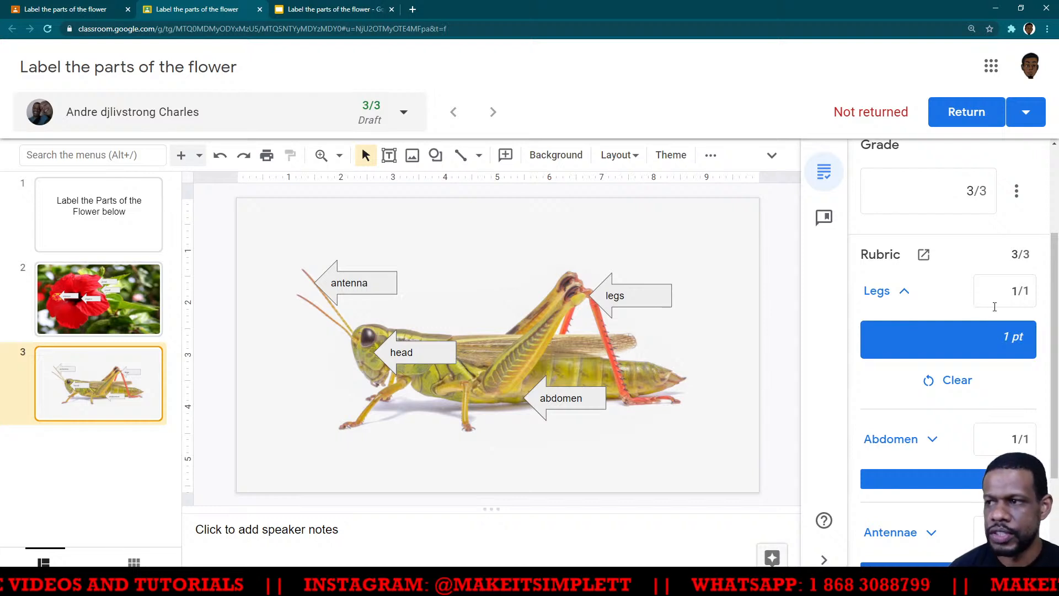
scroll(987, 406, "down", 1)
left_click(1010, 384)
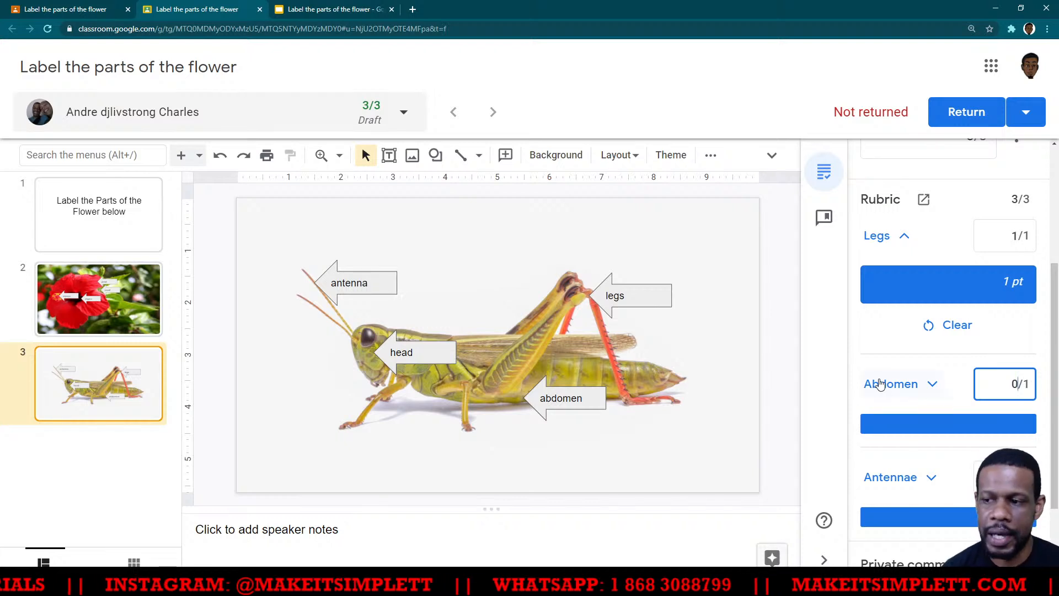
left_click(841, 369)
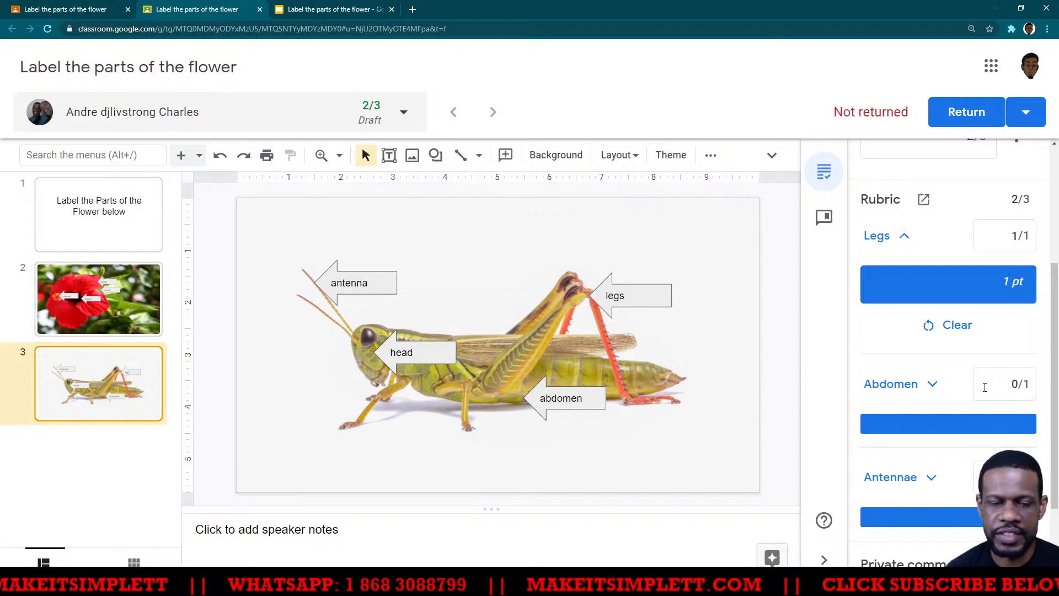
scroll(984, 391, "down", 2)
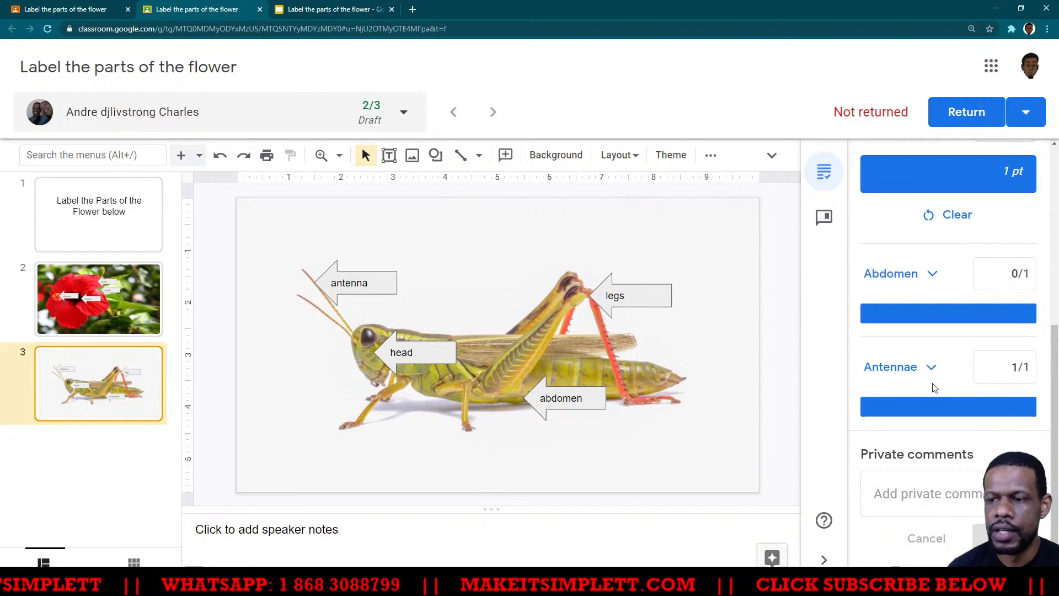
scroll(966, 373, "up", 3)
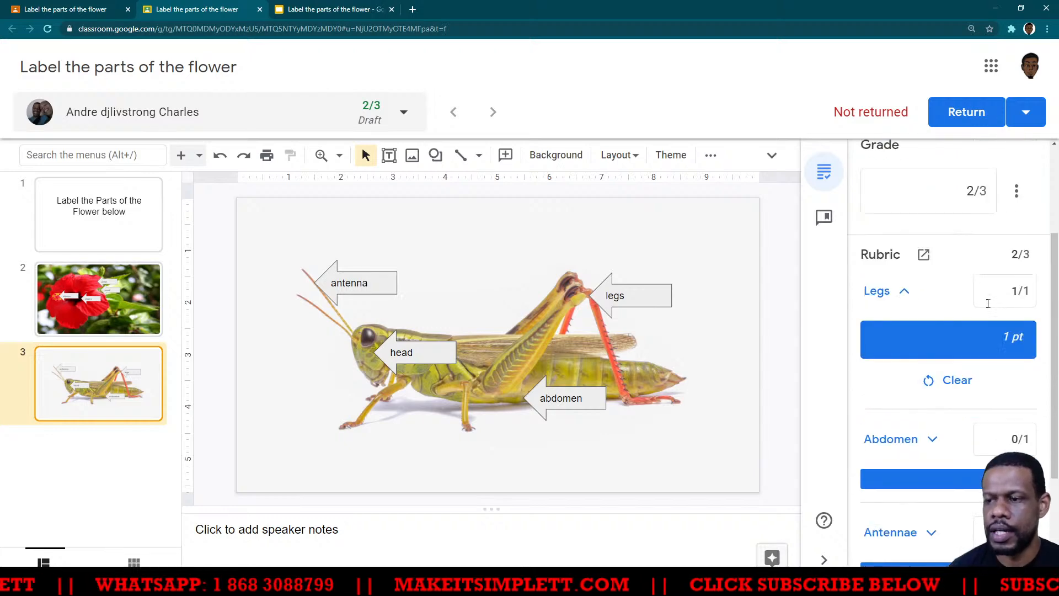
scroll(978, 284, "up", 2)
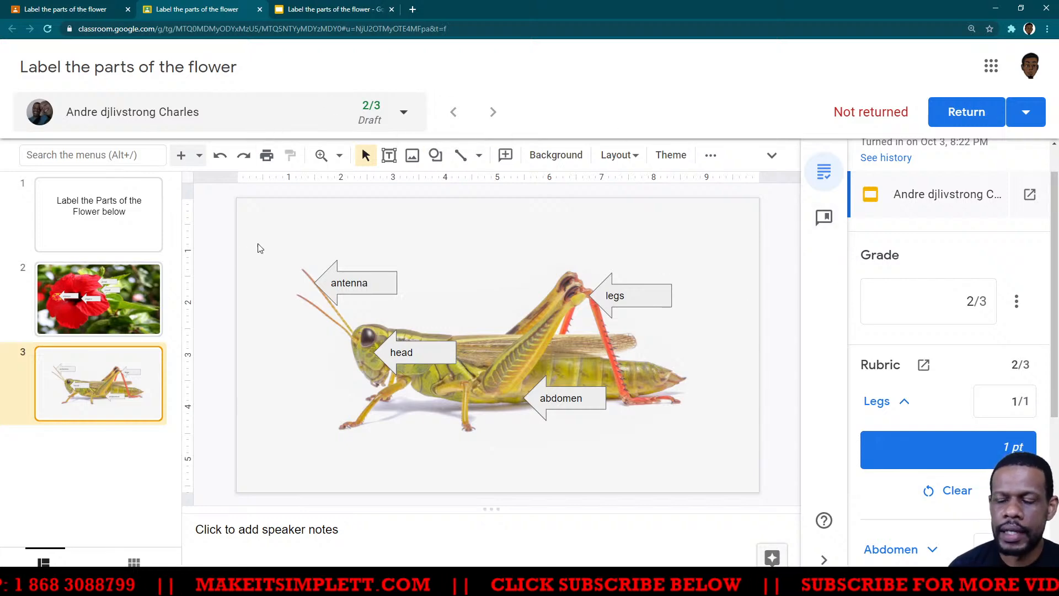
- Review the flower and grasshopper slides, then return the graded work to the student and confirm it
left_click(112, 296)
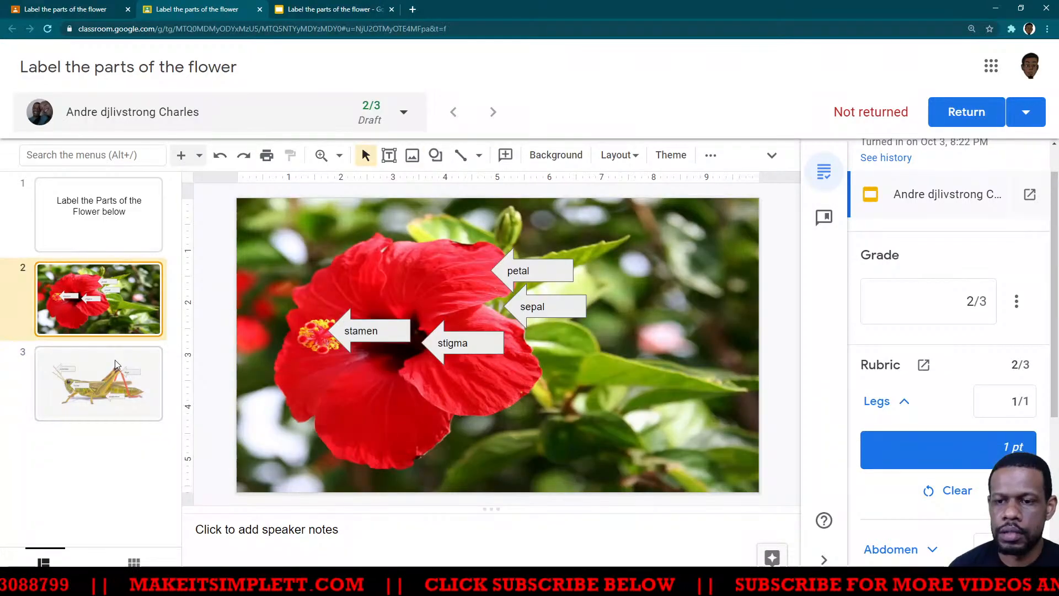
left_click(114, 388)
left_click(131, 293)
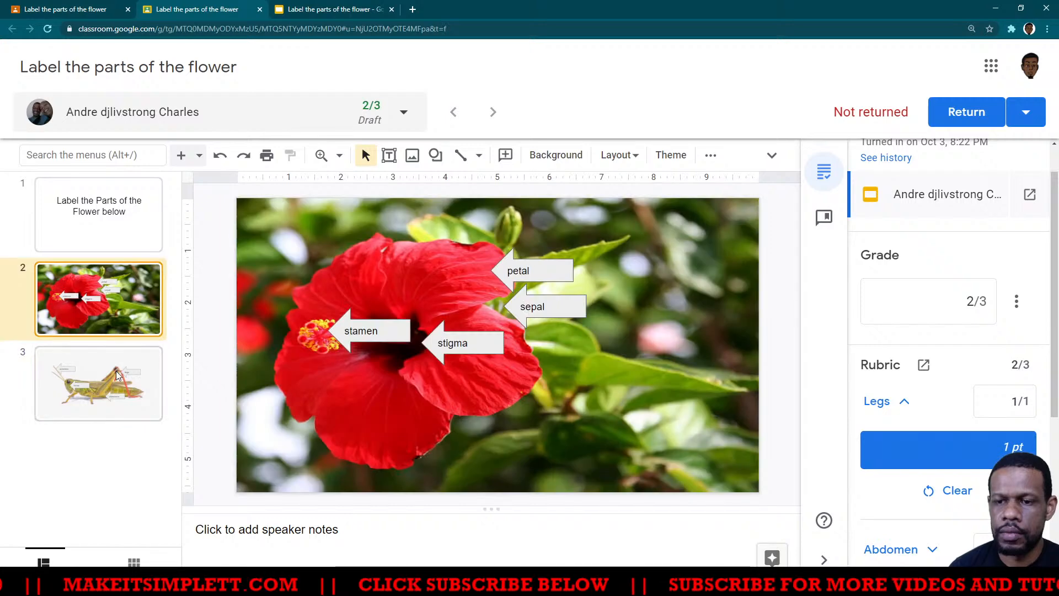
key("Down")
left_click(960, 111)
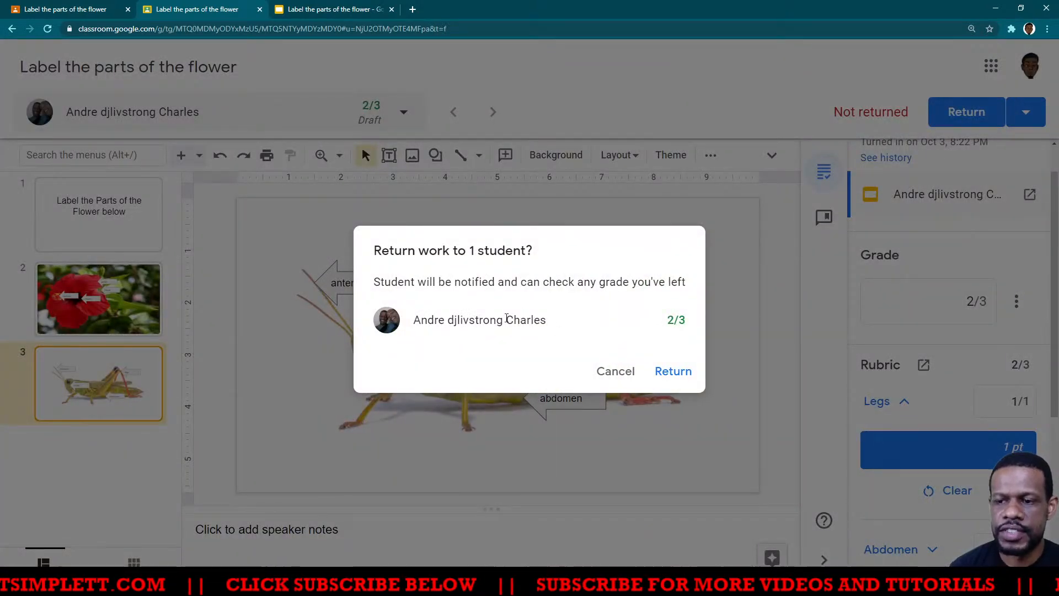
left_click(675, 373)
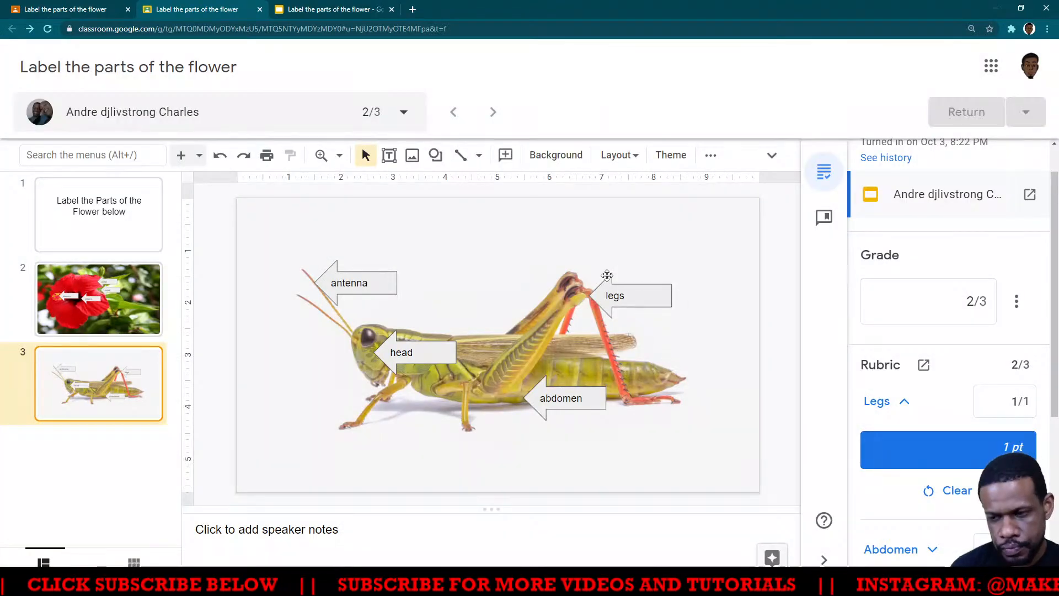
- Switch to the student's browser window, close the submitted slides, and examine the returned grade, rubric scores and Abdomen criterion's description
key("alt+Tab")
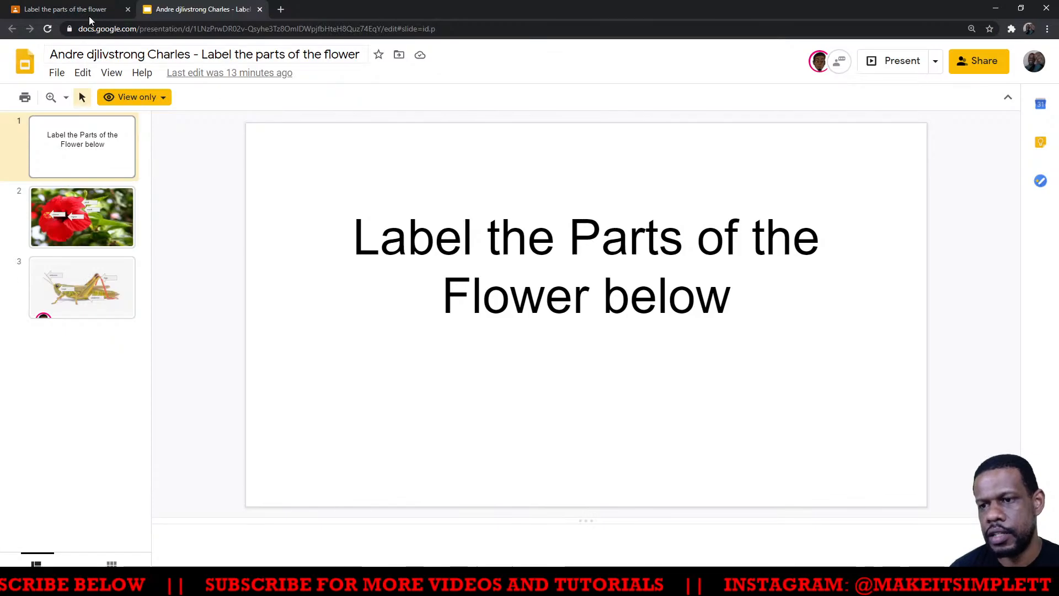
left_click(258, 11)
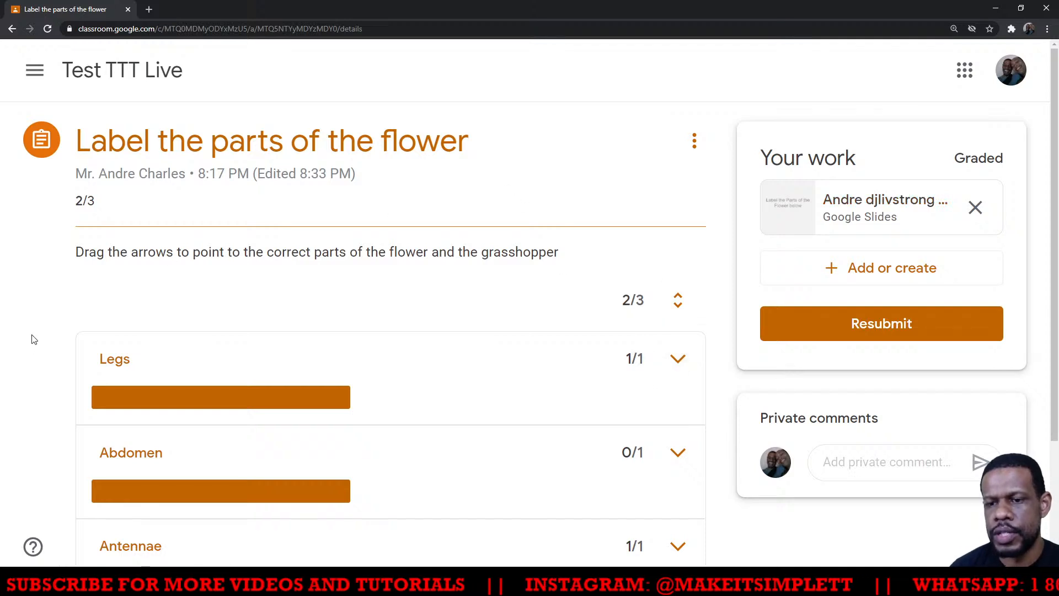
scroll(59, 293, "down", 3)
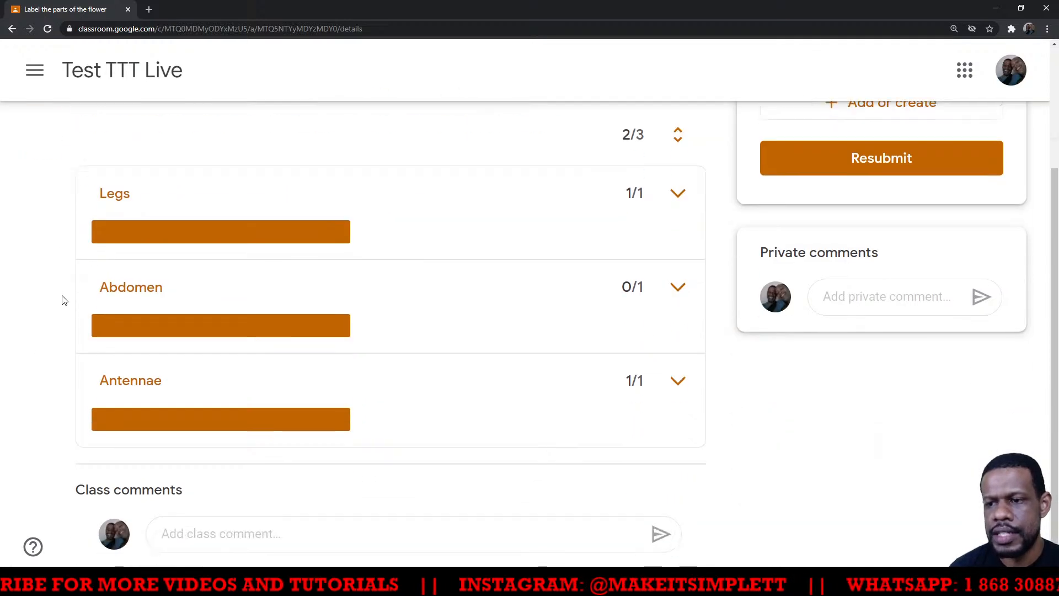
scroll(64, 298, "up", 2)
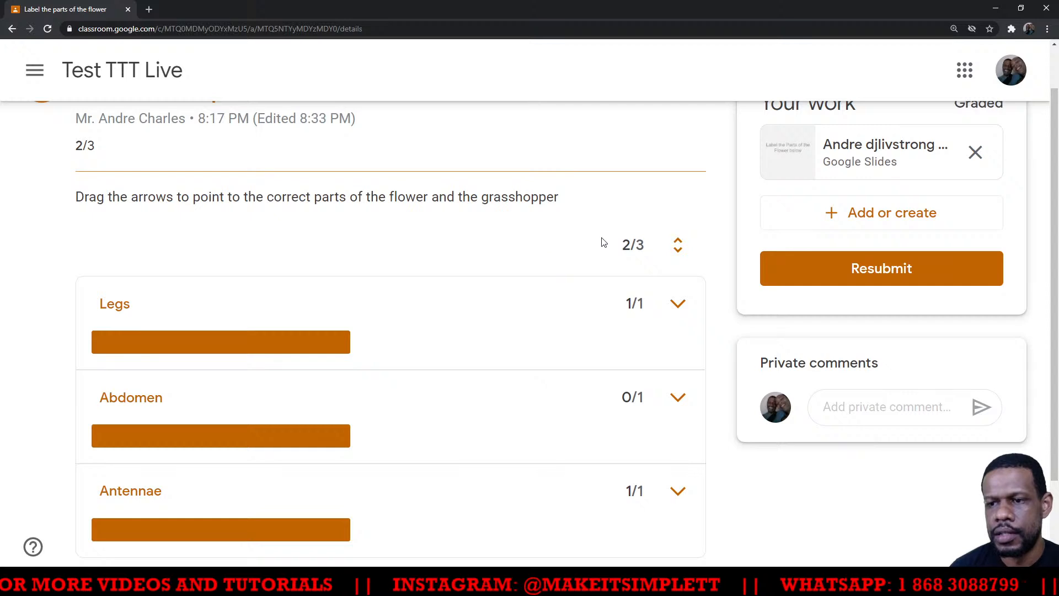
scroll(325, 315, "up", 1)
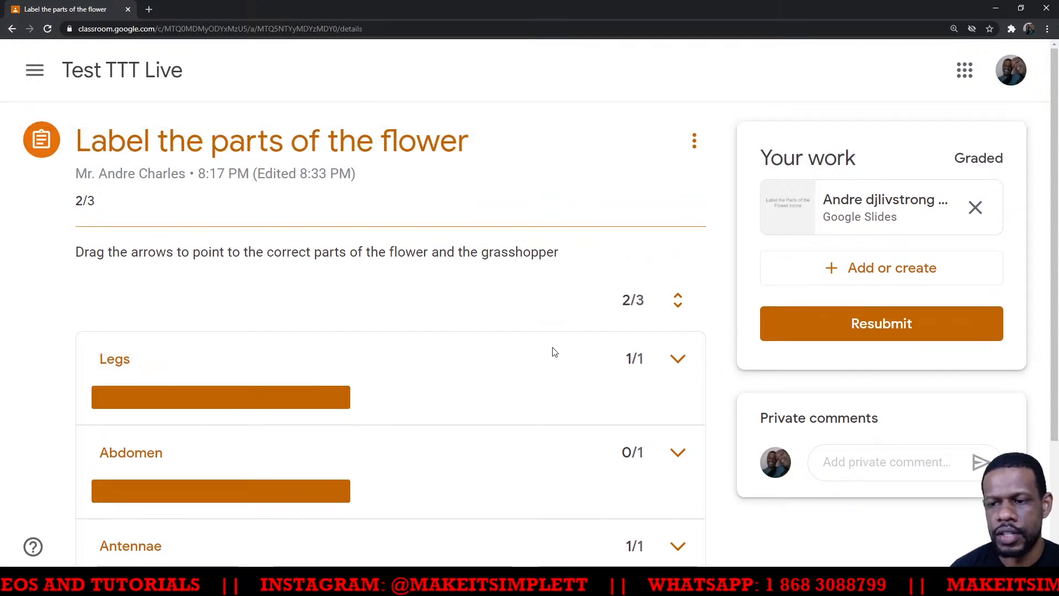
scroll(595, 354, "down", 2)
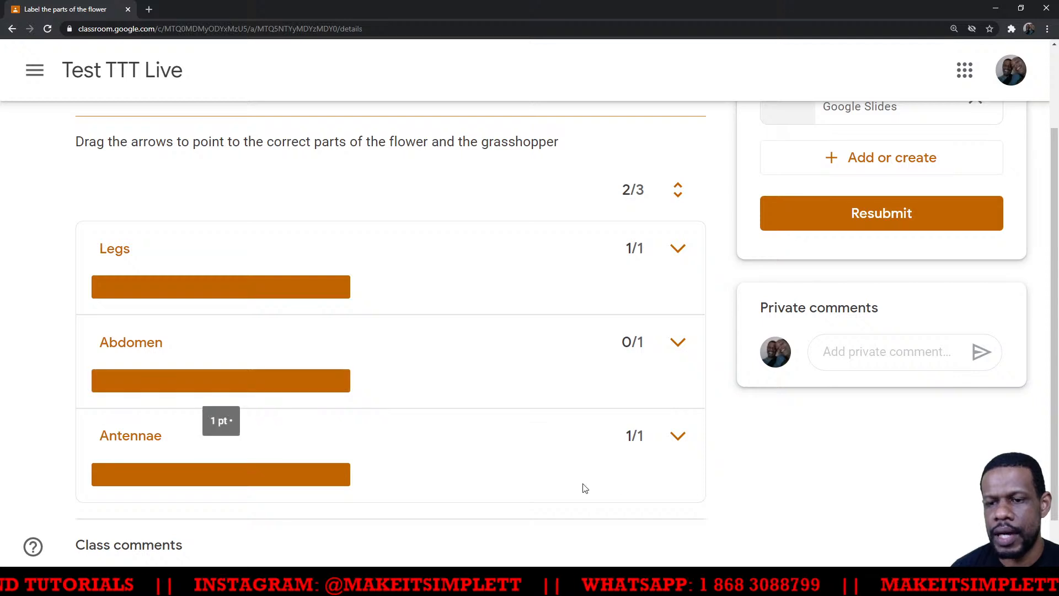
left_click(679, 347)
scroll(475, 392, "down", 3)
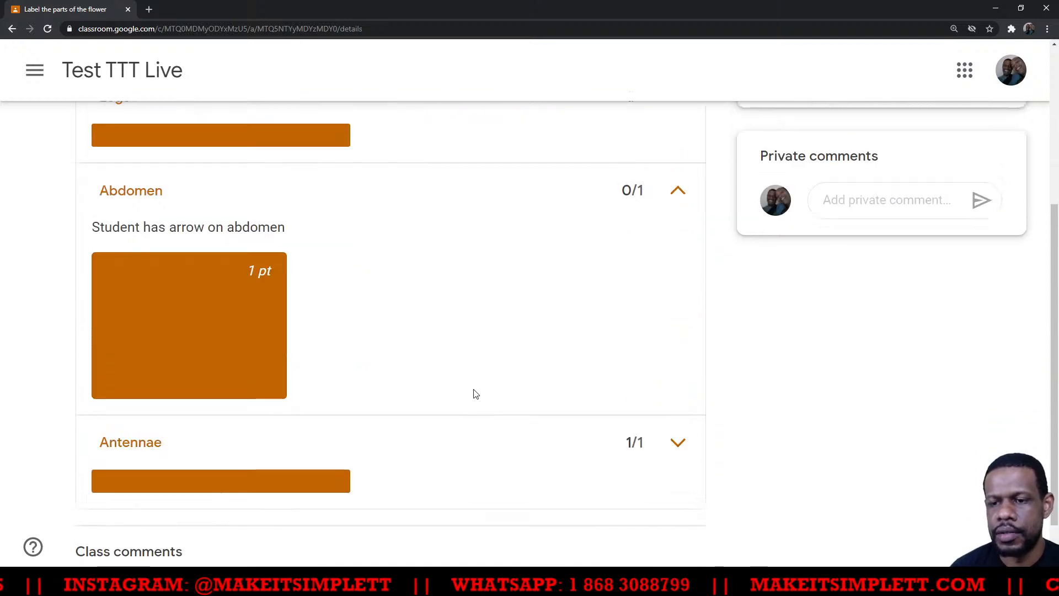
scroll(572, 345, "up", 3)
left_click(678, 344)
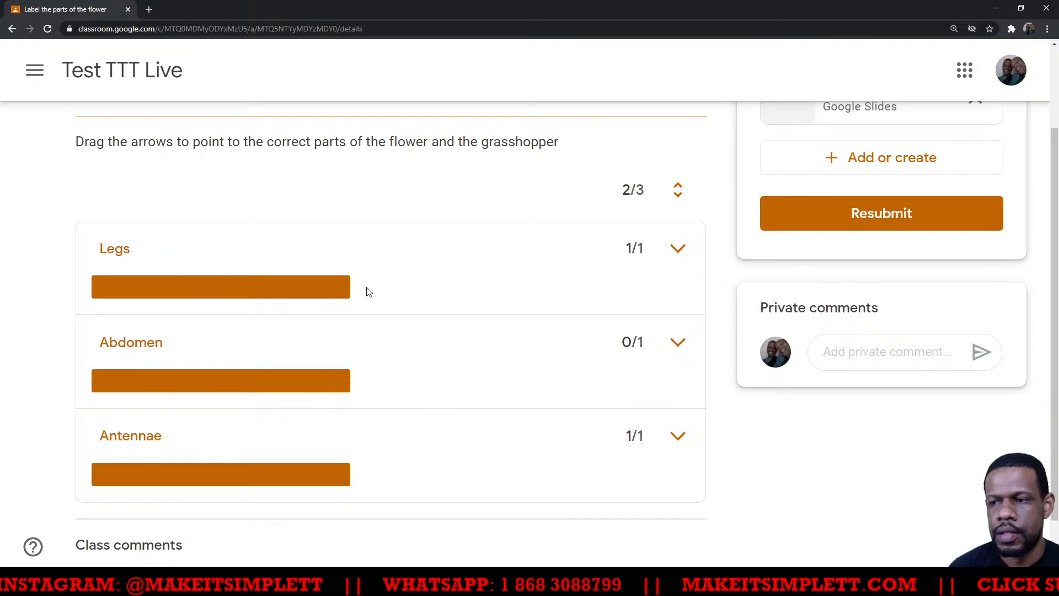
- Post the class comment "So sir why did I lose the mark?" on the returned assignment
scroll(330, 314, "down", 1)
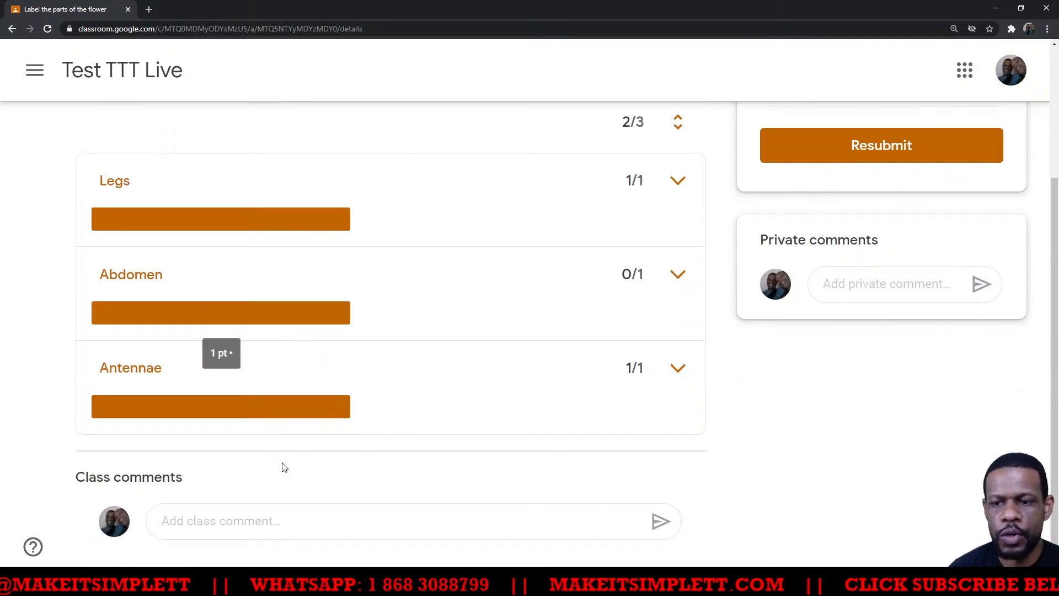
left_click(261, 522)
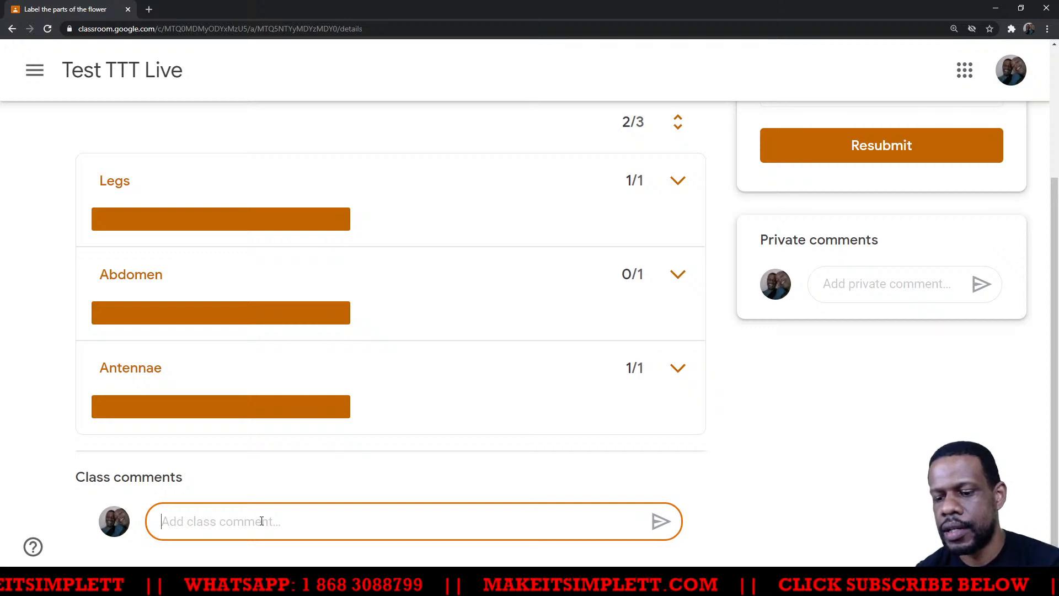
type("So sir")
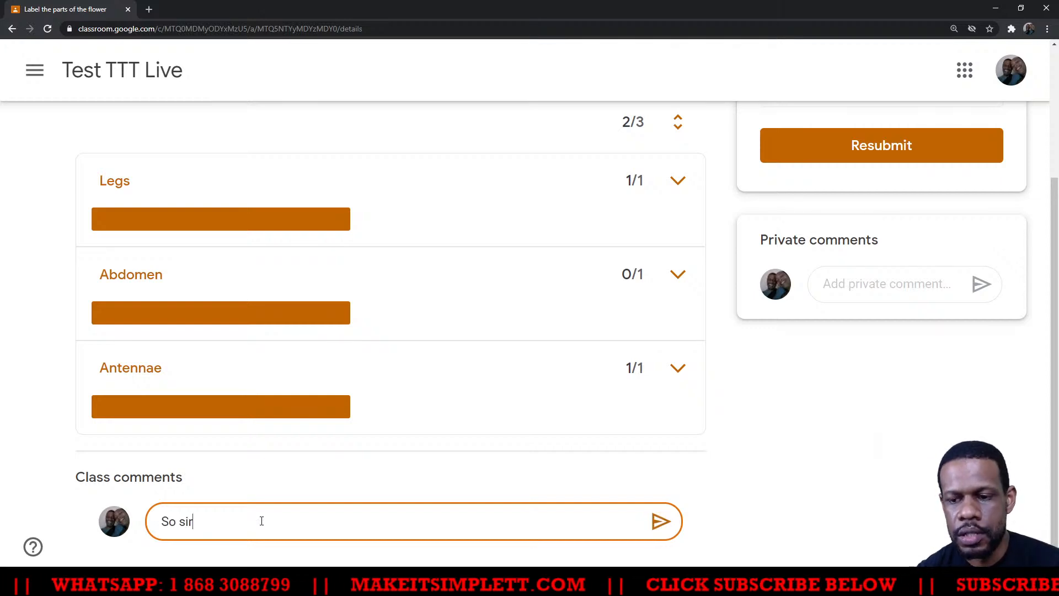
type(" why did")
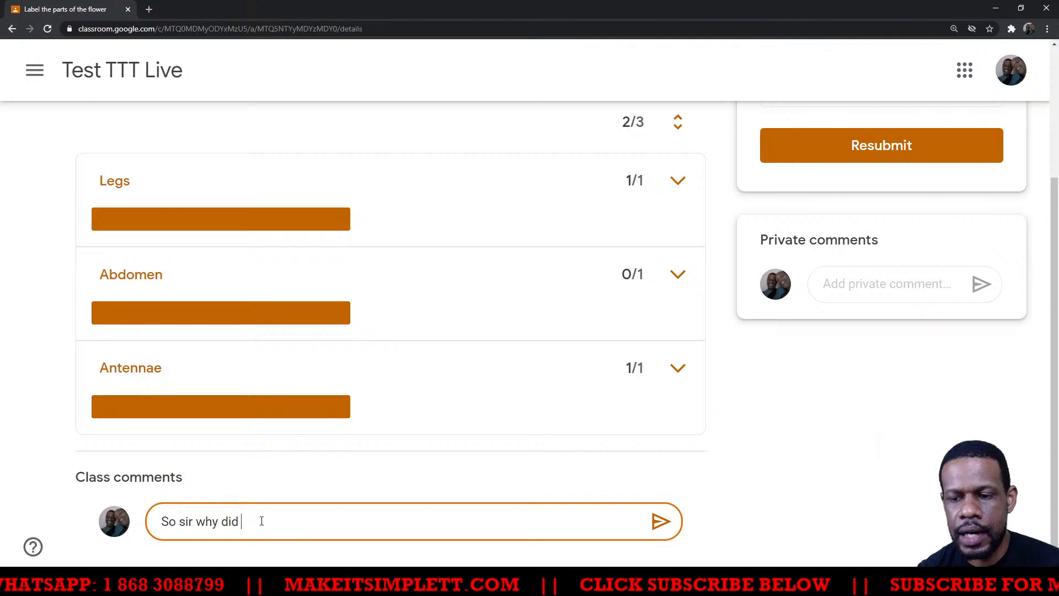
type(" I lose the ")
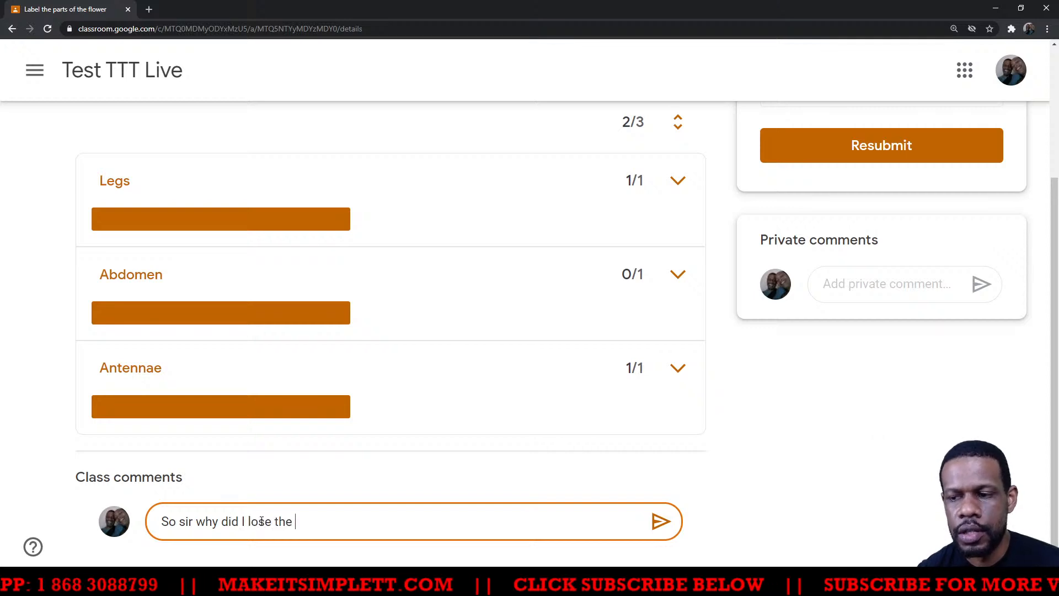
type("ma")
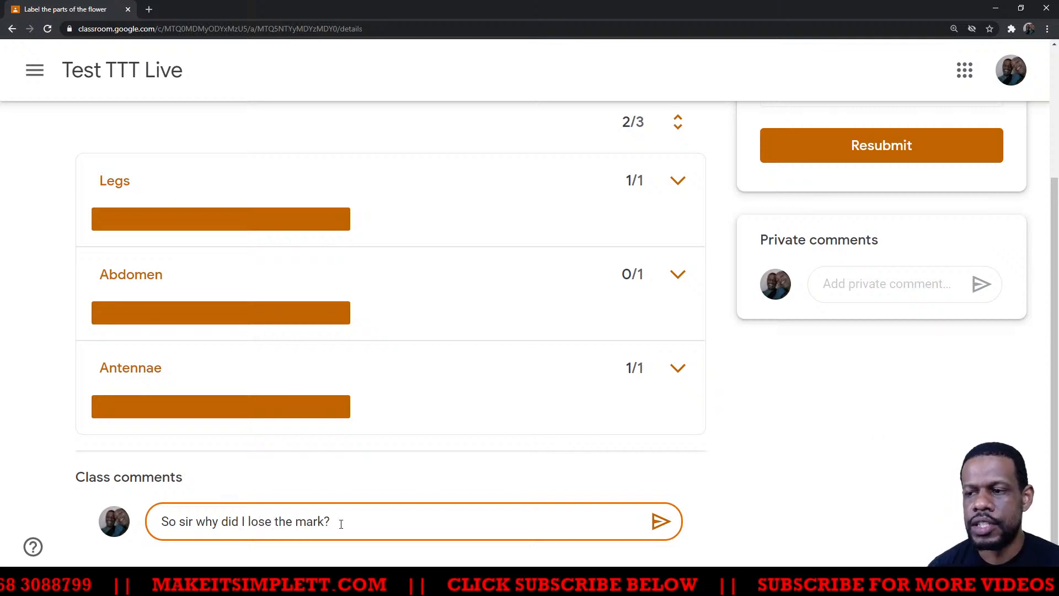
left_click(659, 522)
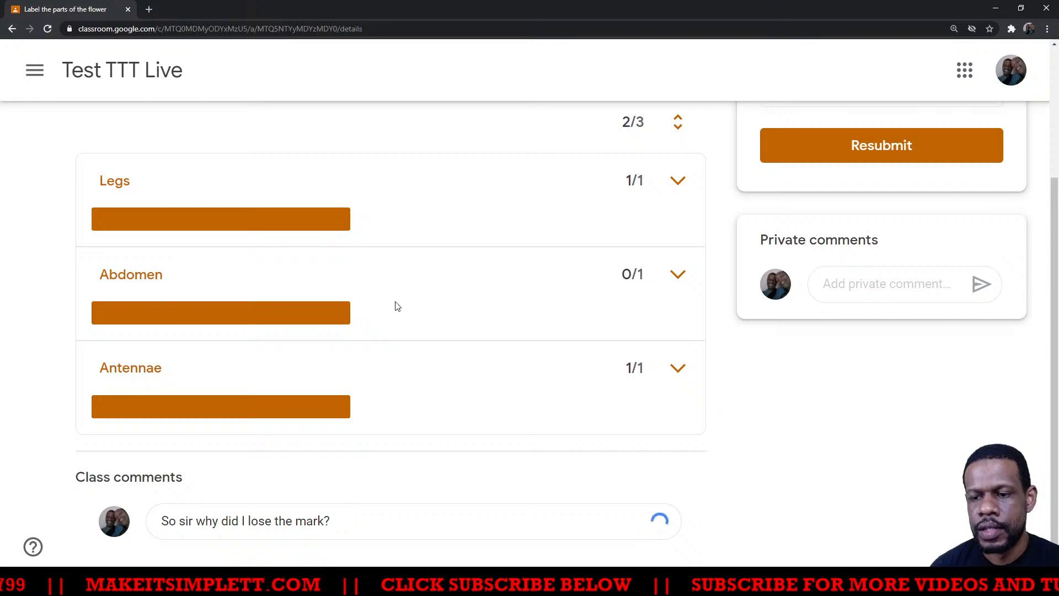
- Switch to the teacher's browser window, reload the student's grading page, and check its rubric and private comments
key("alt+Tab")
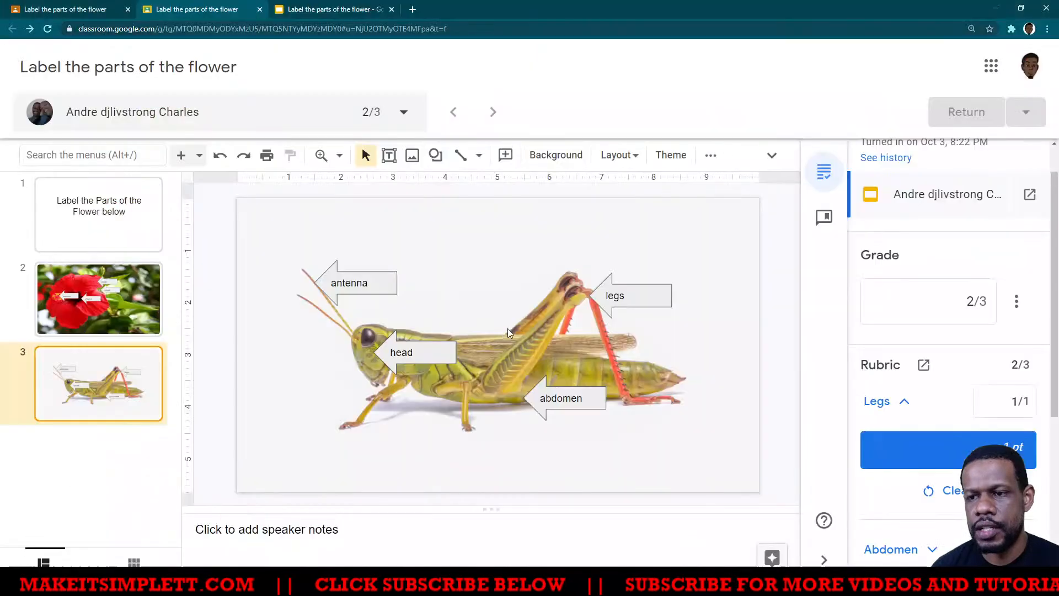
left_click(48, 29)
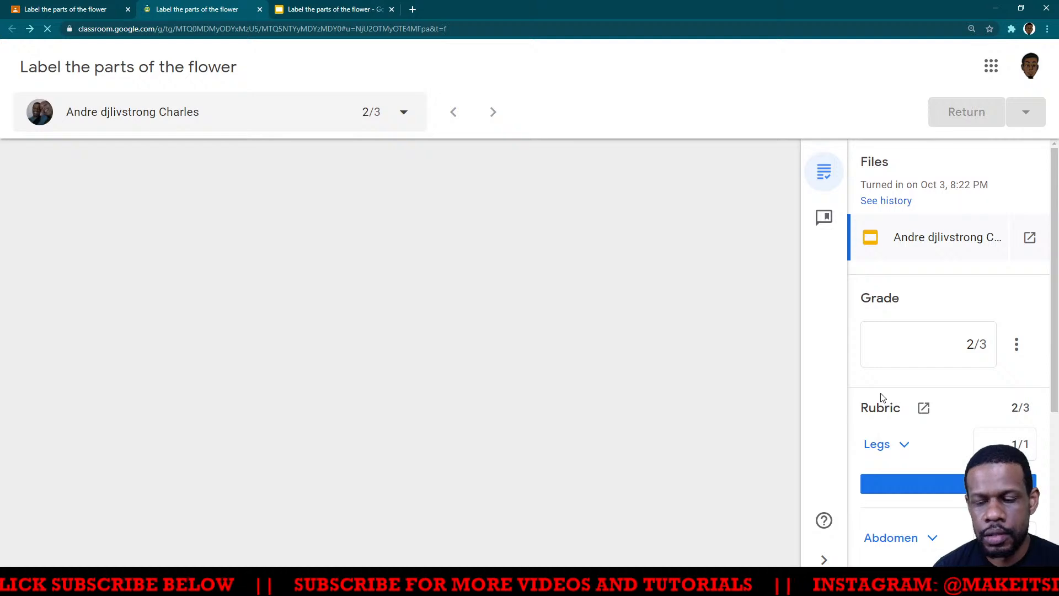
scroll(882, 399, "down", 2)
scroll(888, 396, "down", 2)
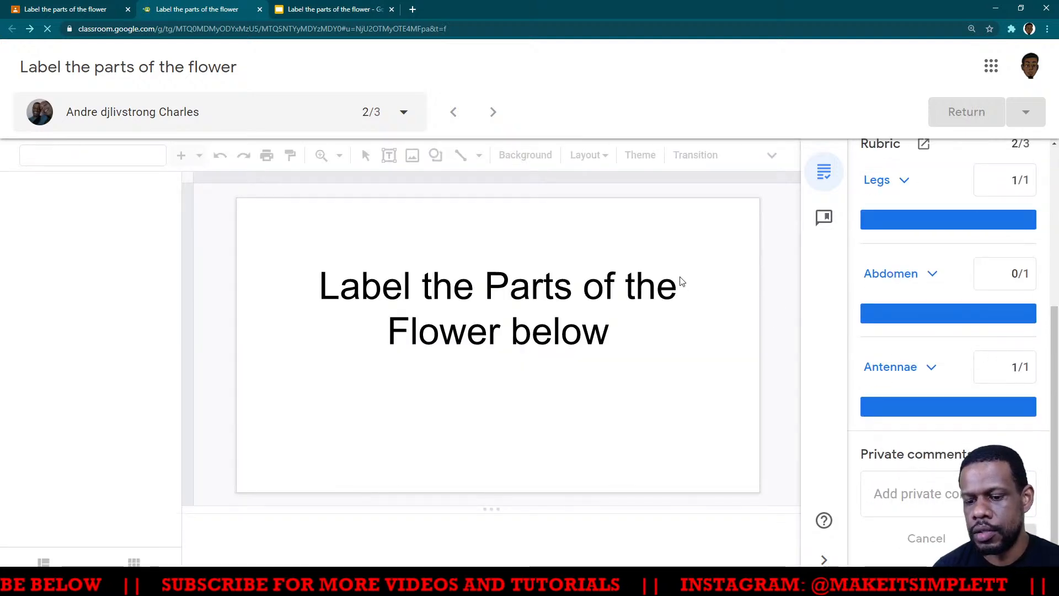
key("ctrl+minus")
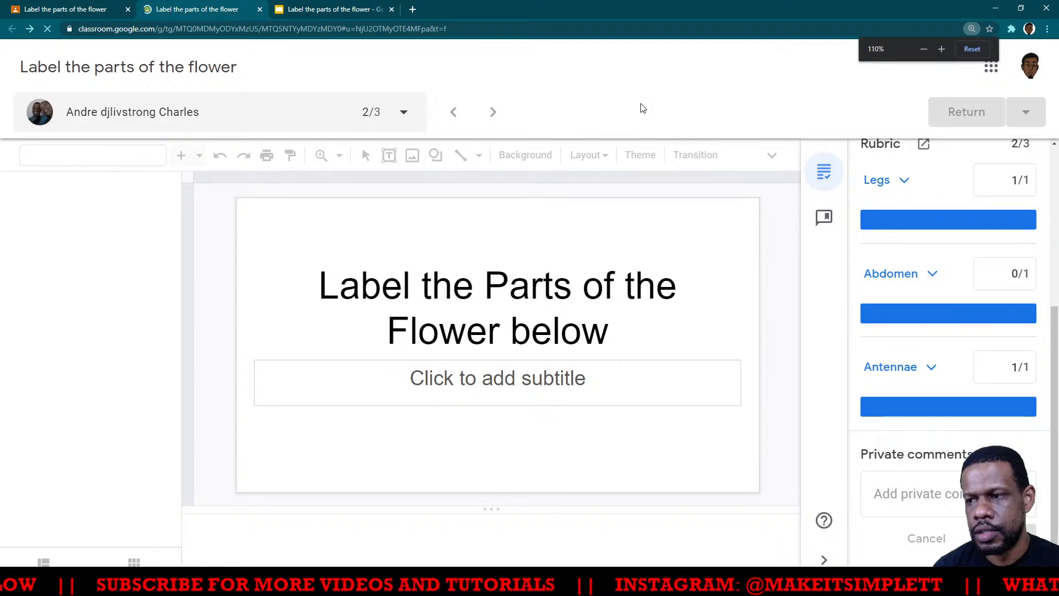
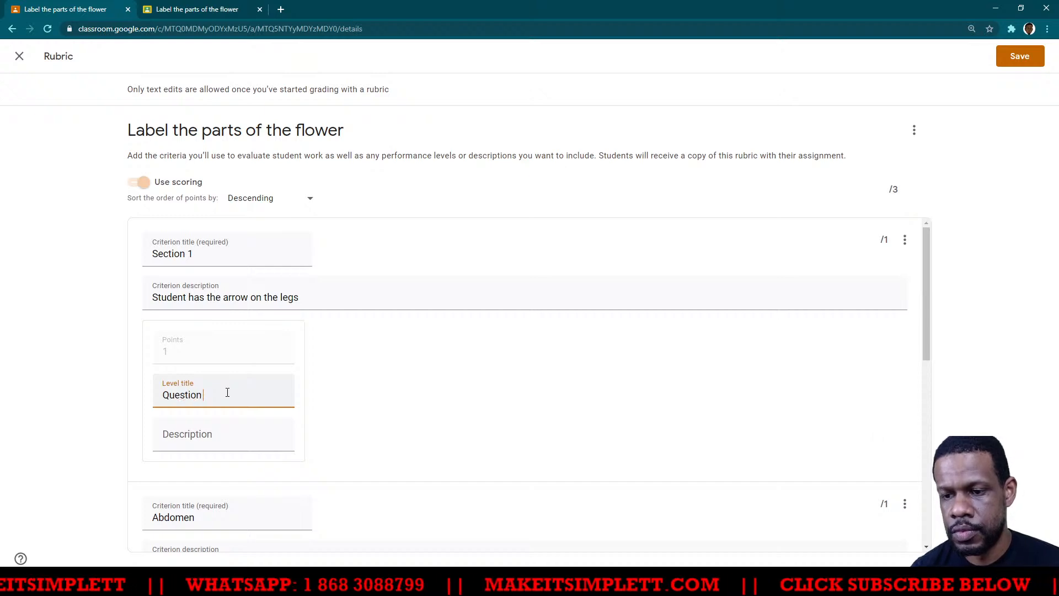
left_click(248, 445)
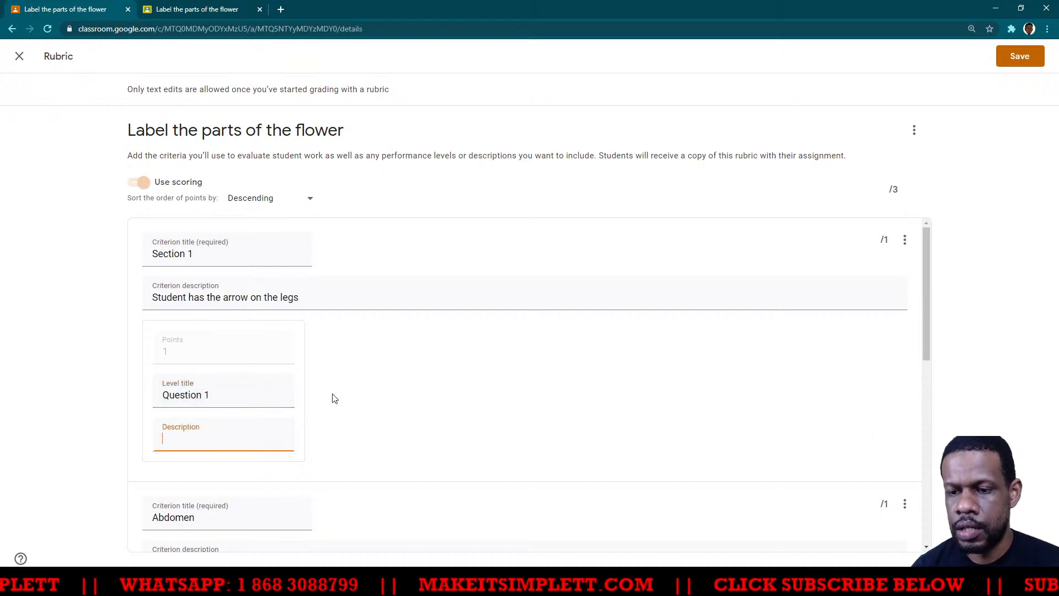
left_click(354, 400)
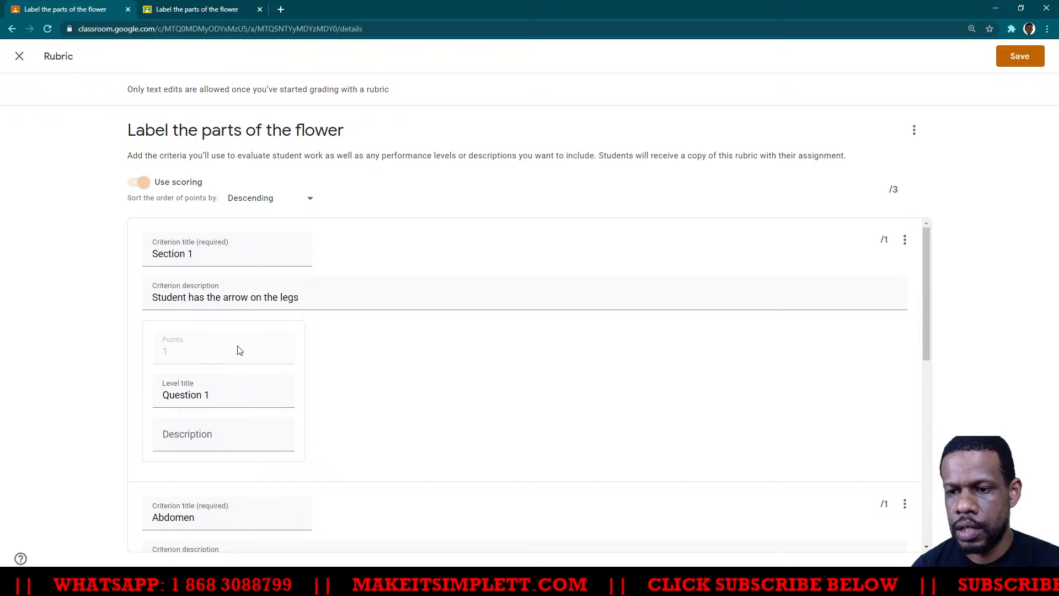
scroll(640, 226, "down", 8)
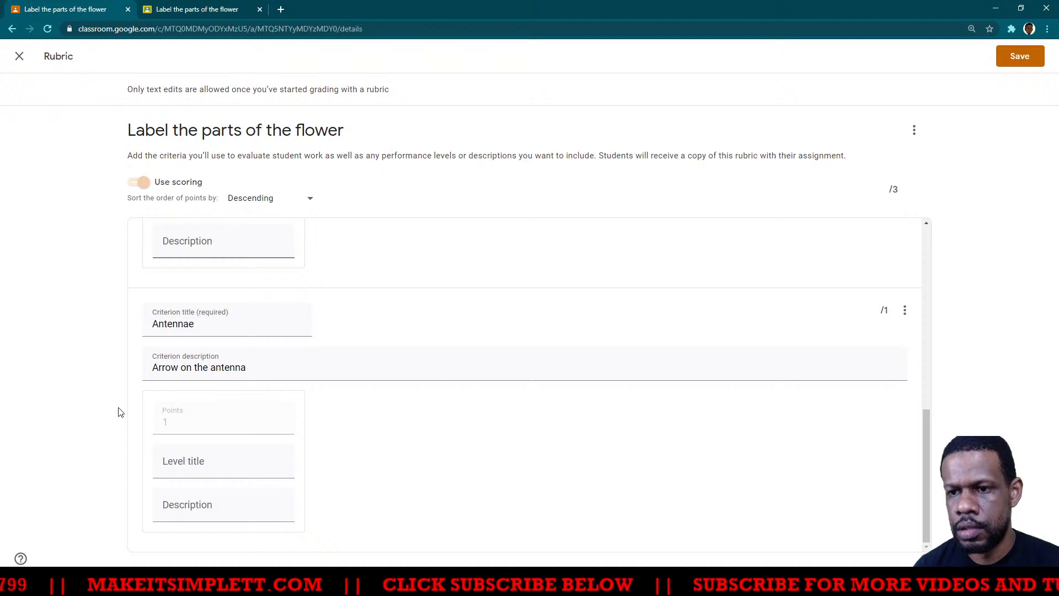
scroll(669, 343, "up", 6)
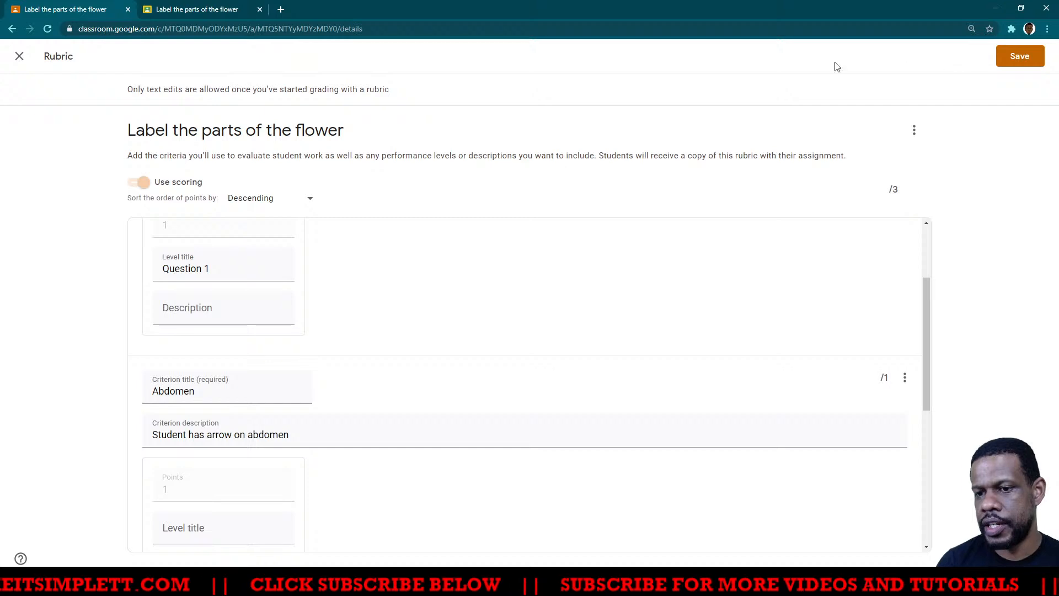
left_click(18, 57)
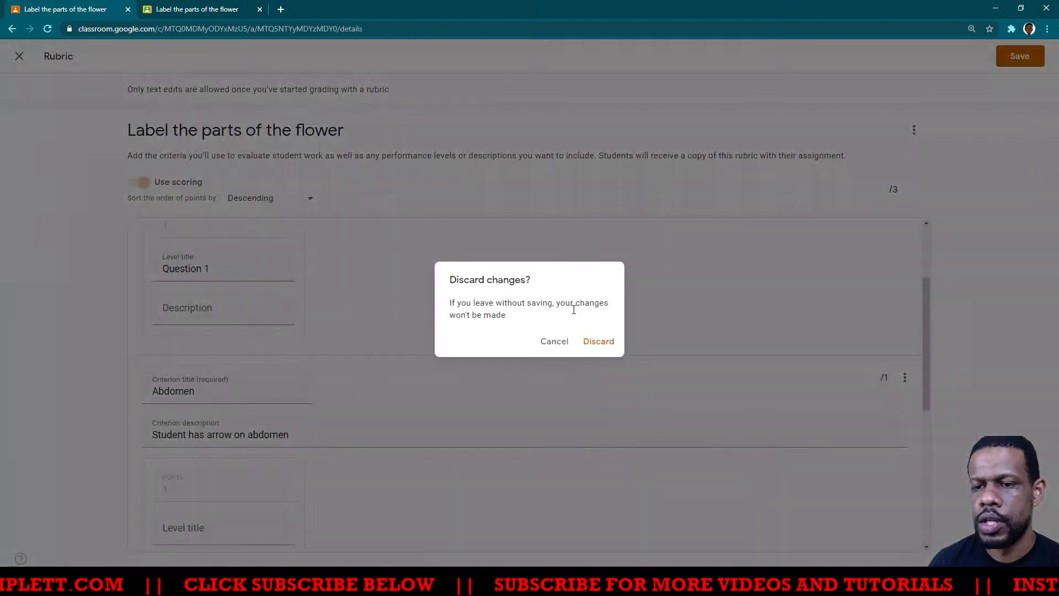
left_click(589, 344)
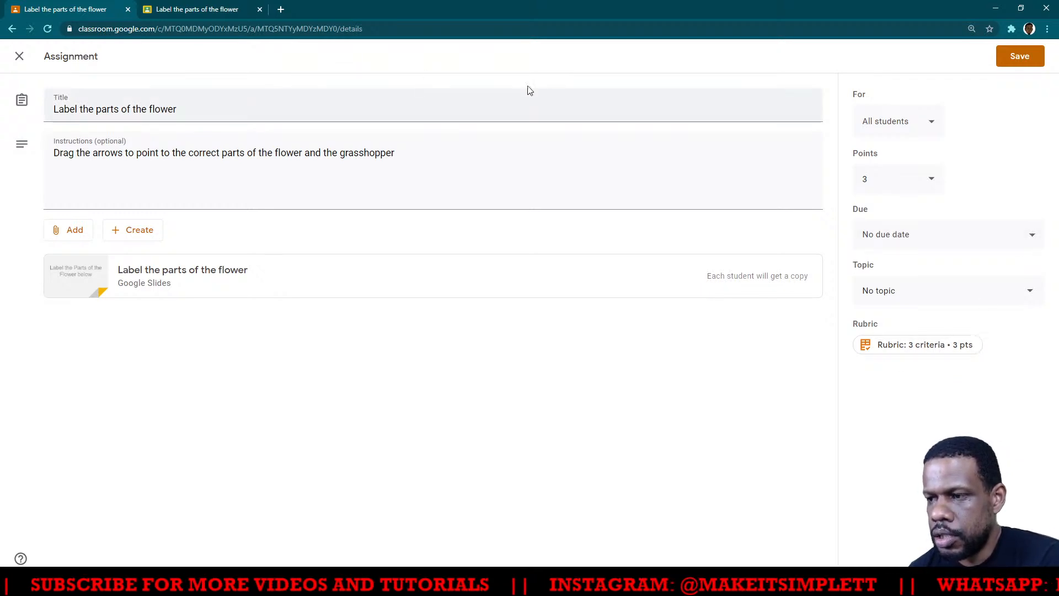
- Close the flower assignment's editor and start a new assignment in the Test TTT Live class's classwork
left_click(20, 57)
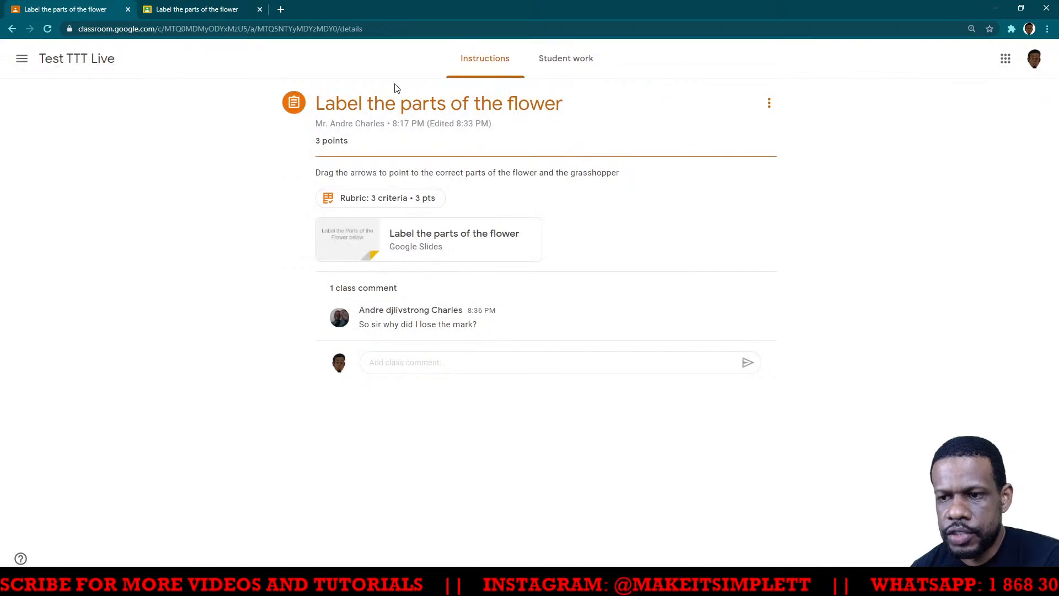
left_click(54, 61)
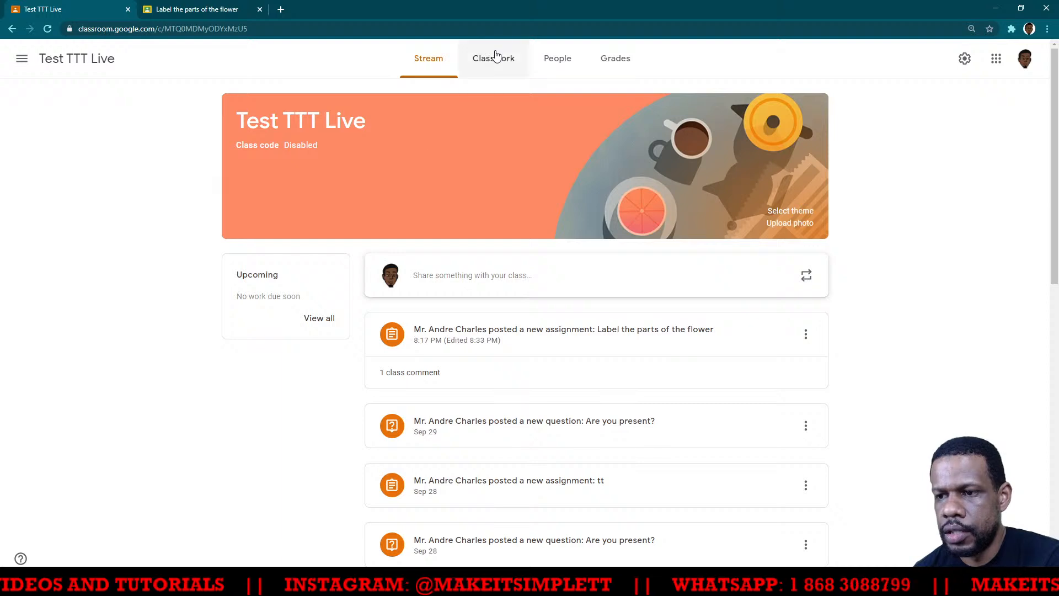
left_click(496, 56)
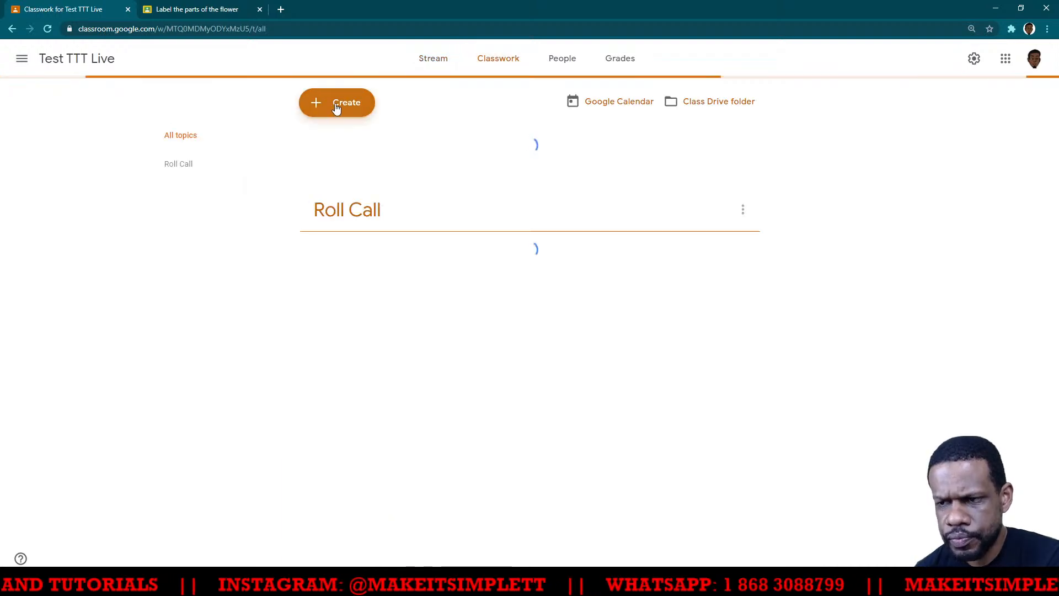
left_click(336, 107)
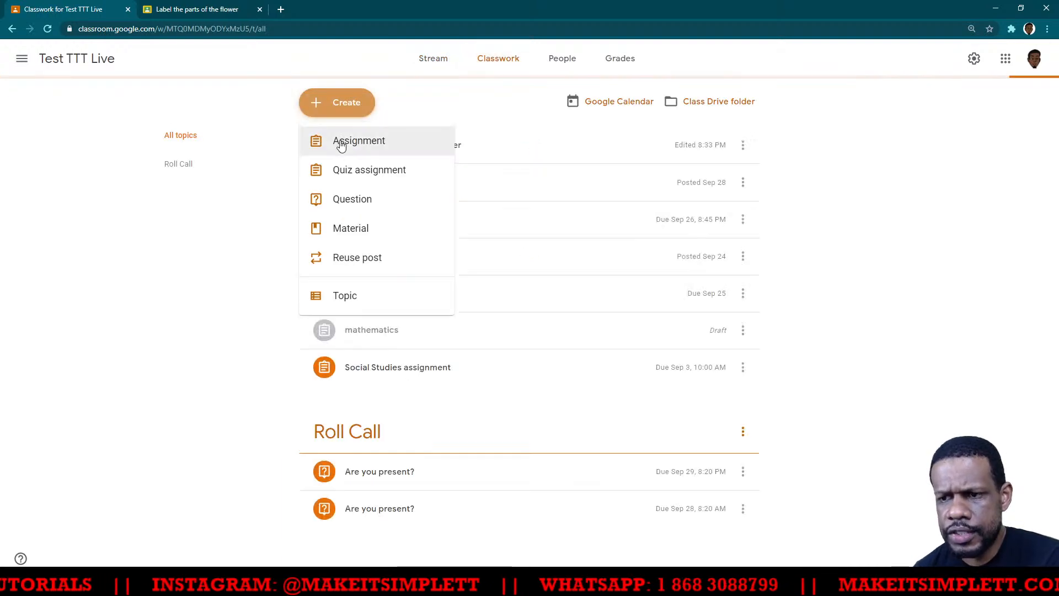
left_click(341, 144)
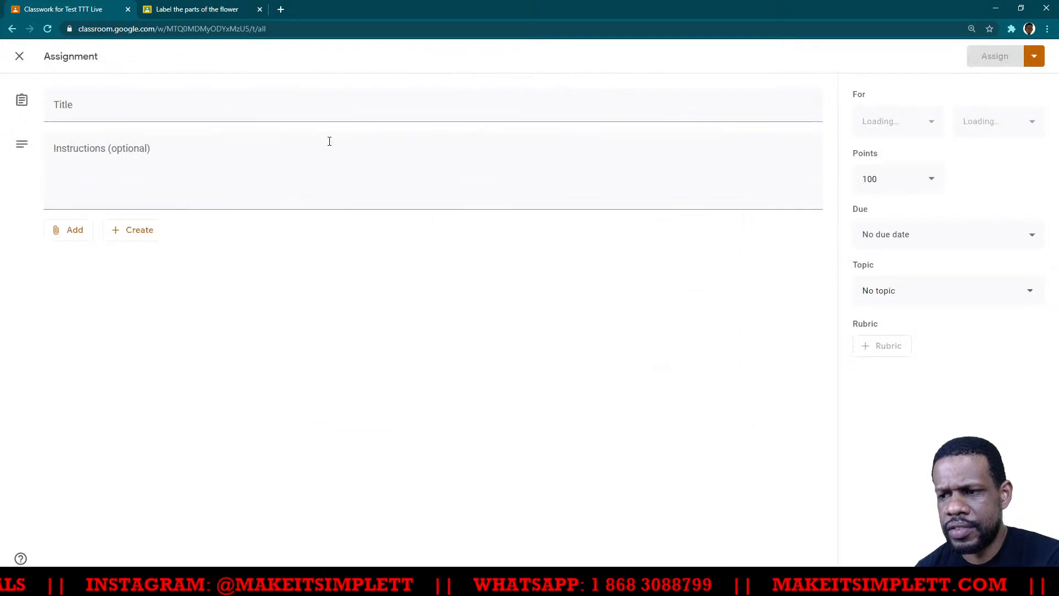
- Attach a new Google Docs document to the assignment and title the assignment "Test doc assignment"
left_click(142, 231)
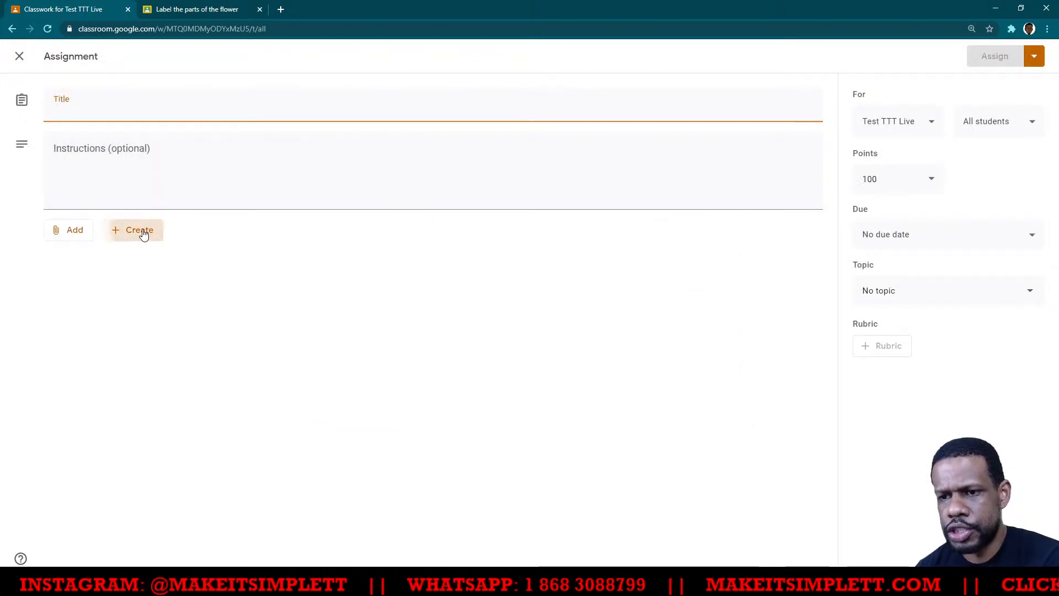
left_click(121, 264)
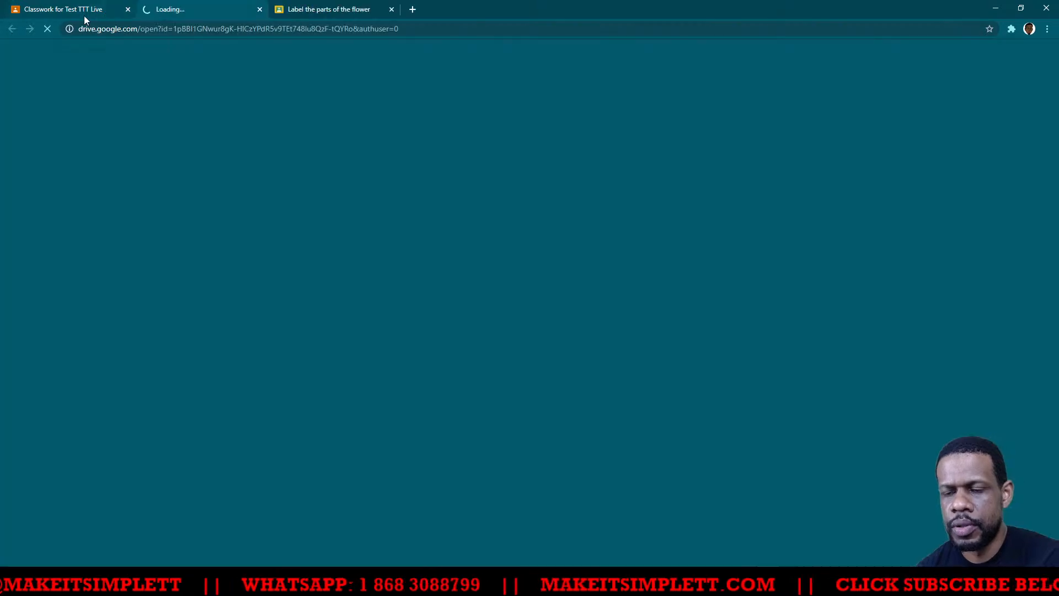
left_click(84, 16)
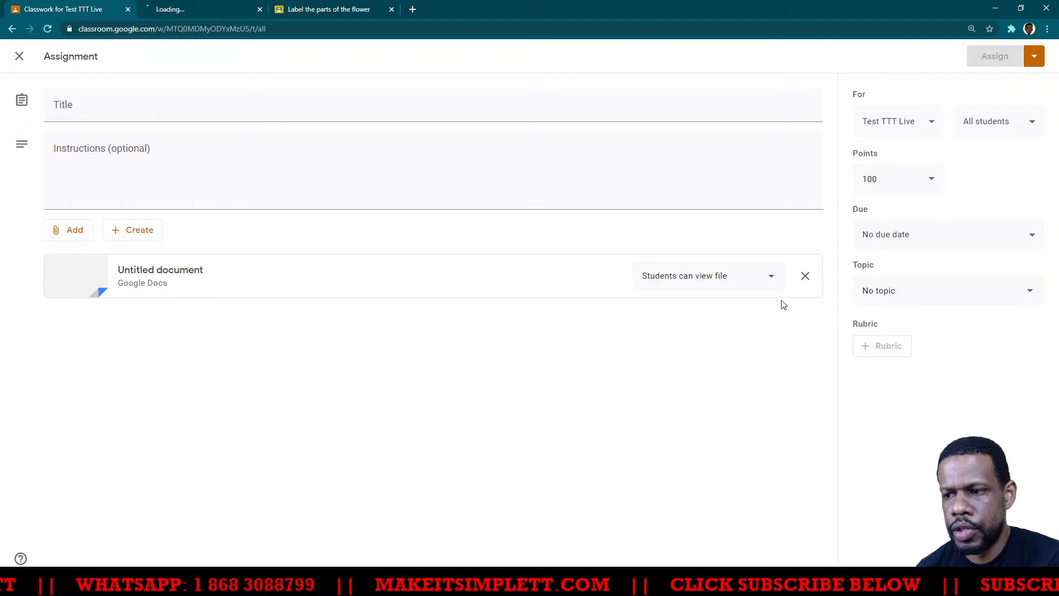
left_click(264, 113)
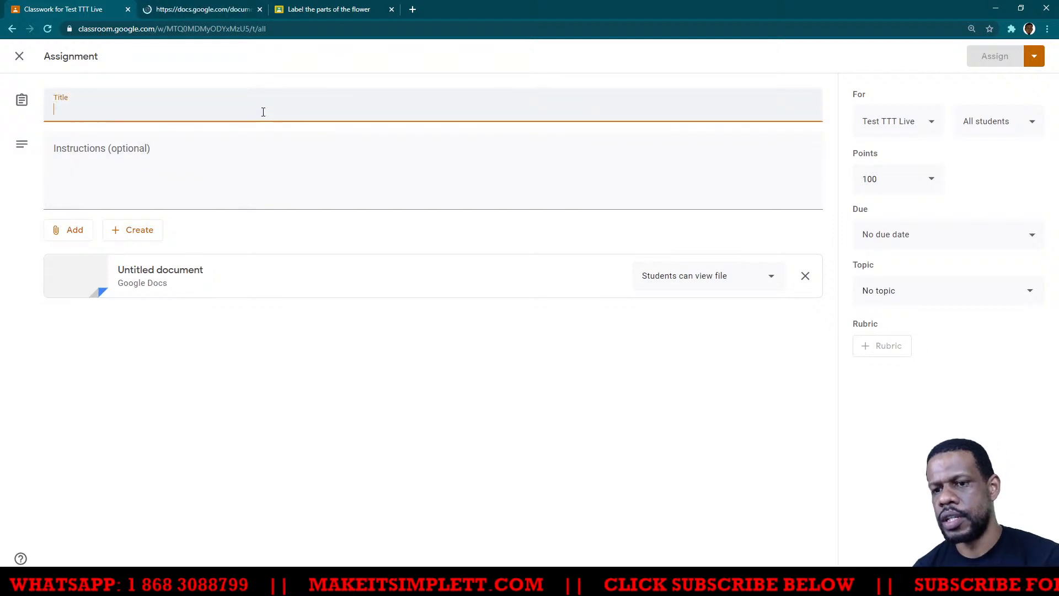
type("Test do")
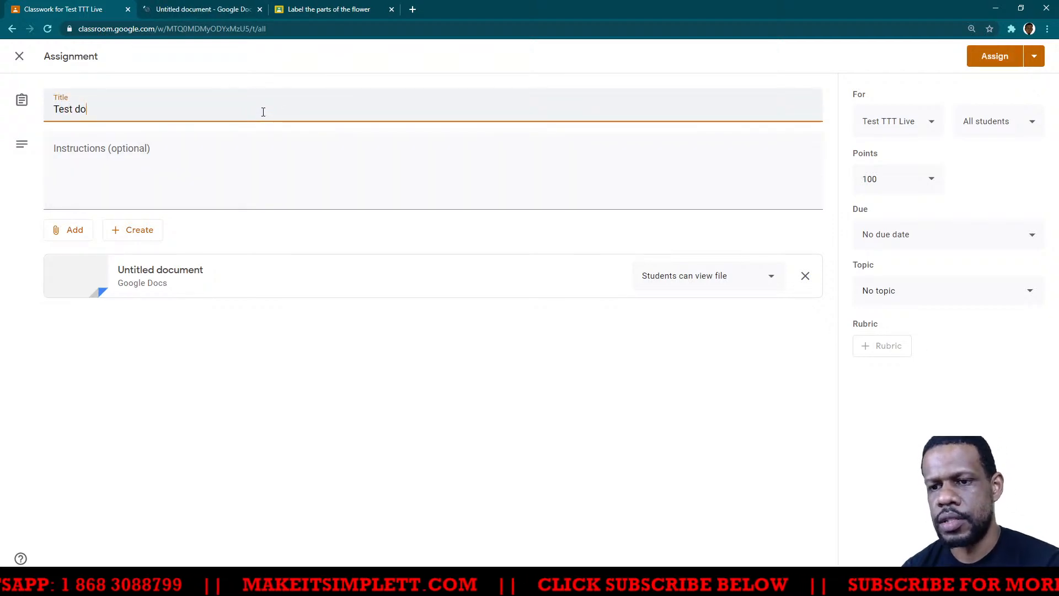
type("c assignment")
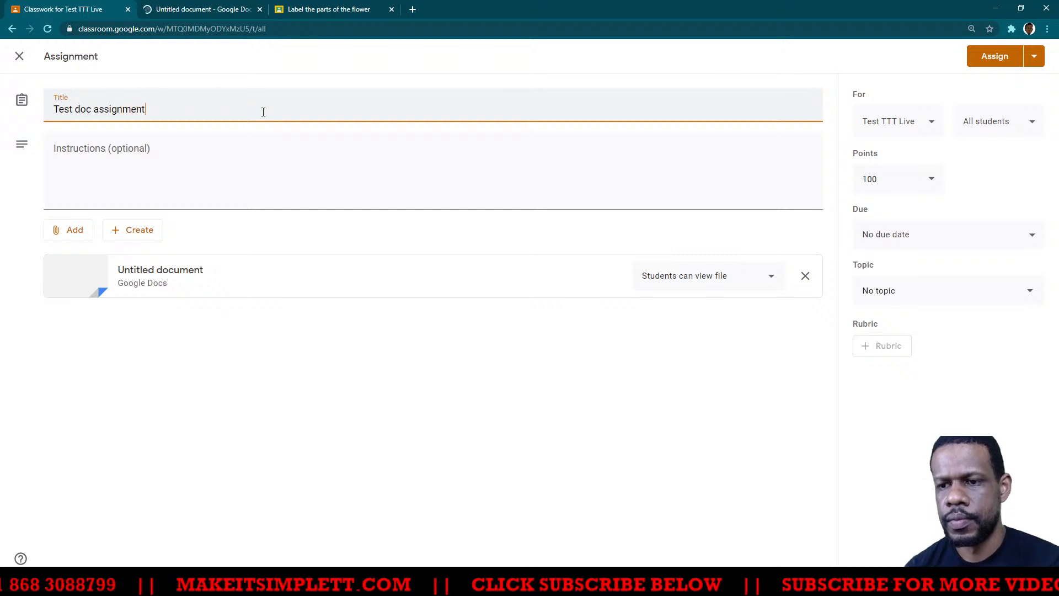
left_click(342, 179)
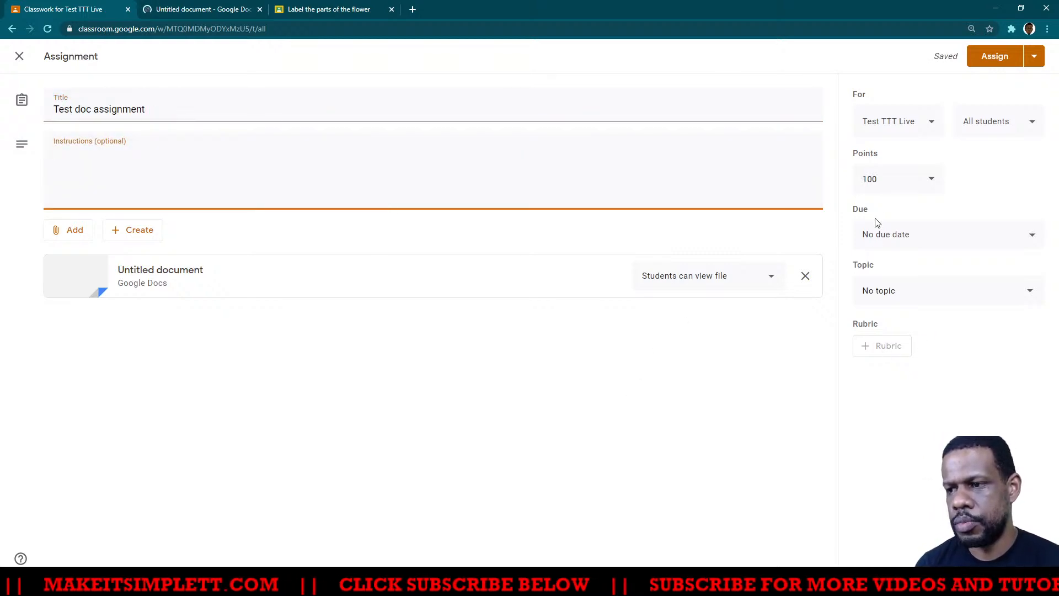
- Create a rubric with the criterion "Section 1" and a level titled "Question 1" worth 10 points
left_click(879, 354)
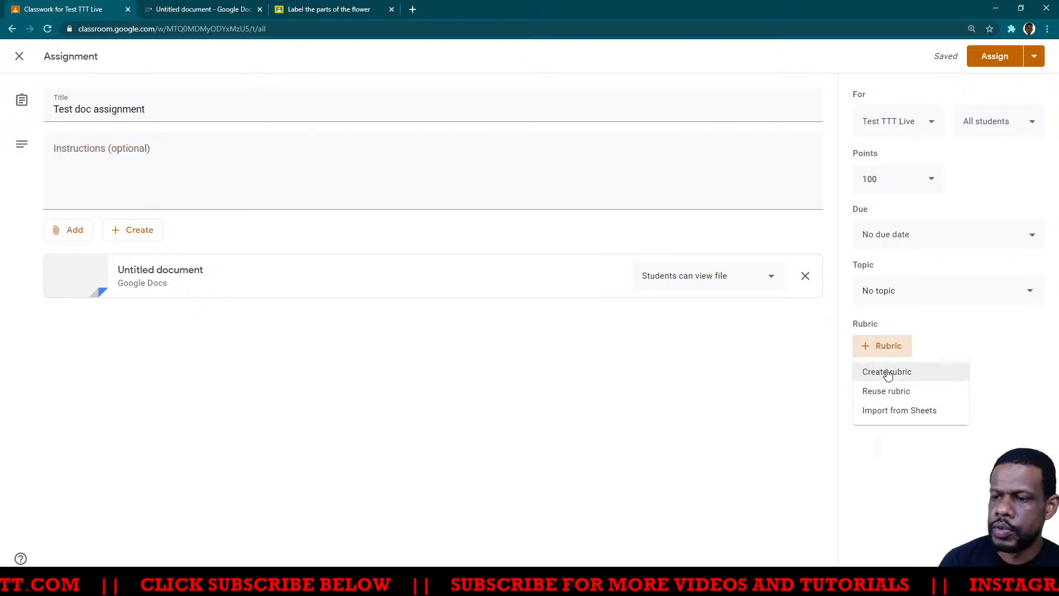
left_click(886, 373)
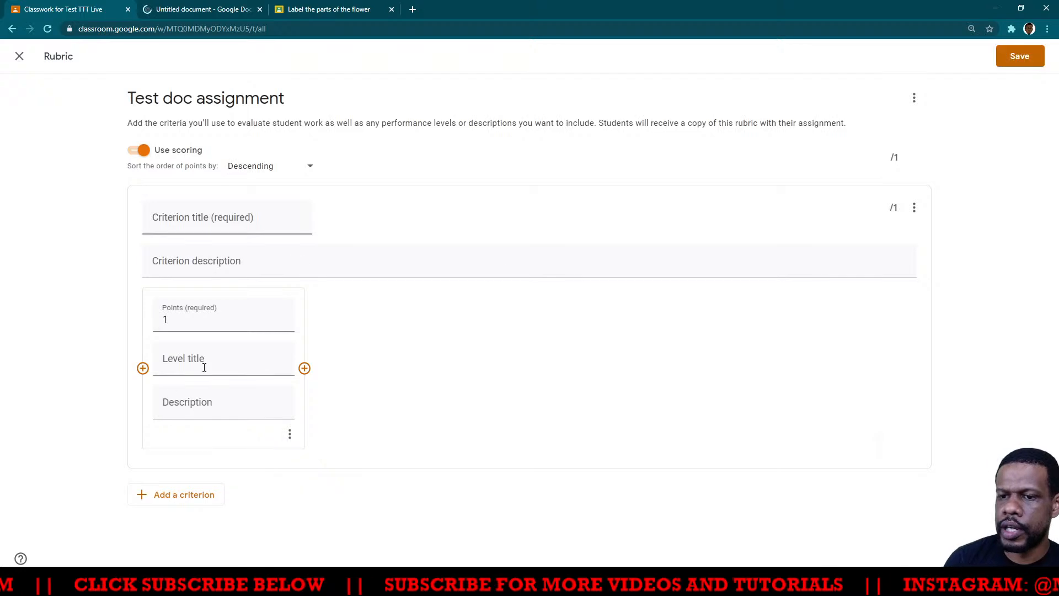
left_click(237, 220)
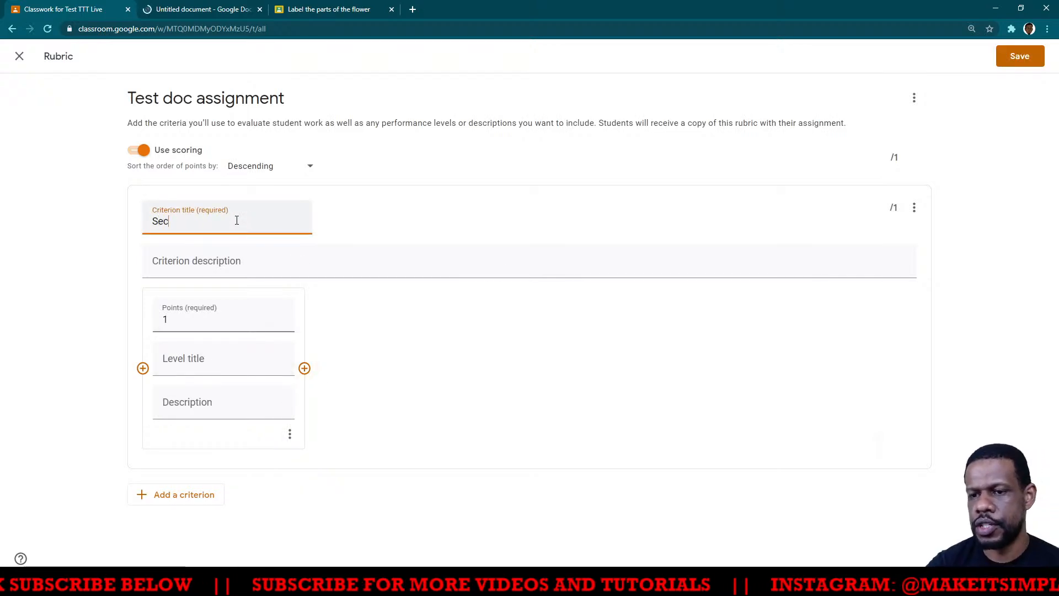
type("Section 1")
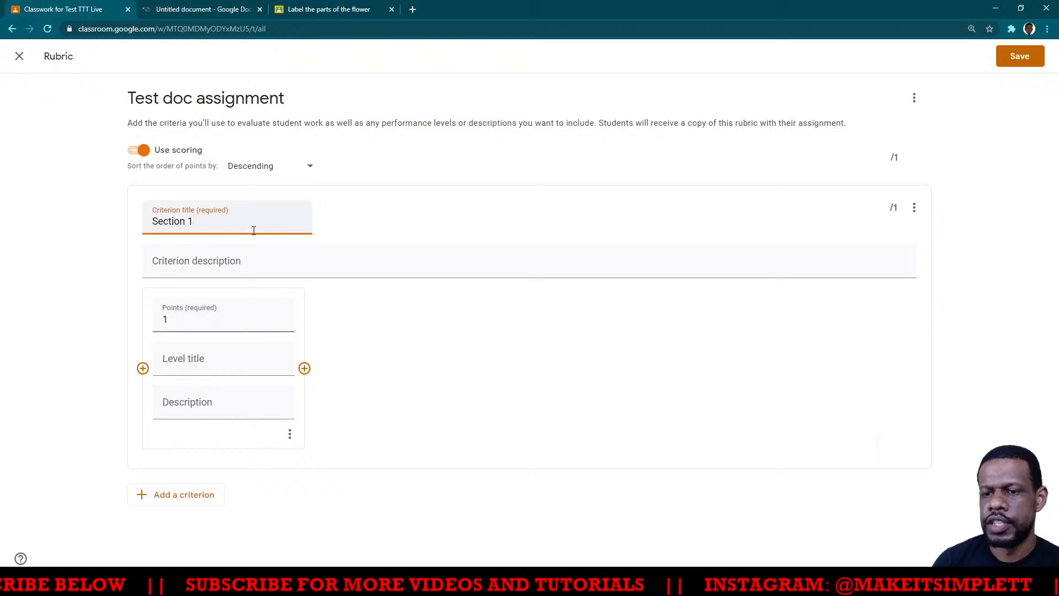
left_click_drag(246, 325, 156, 317)
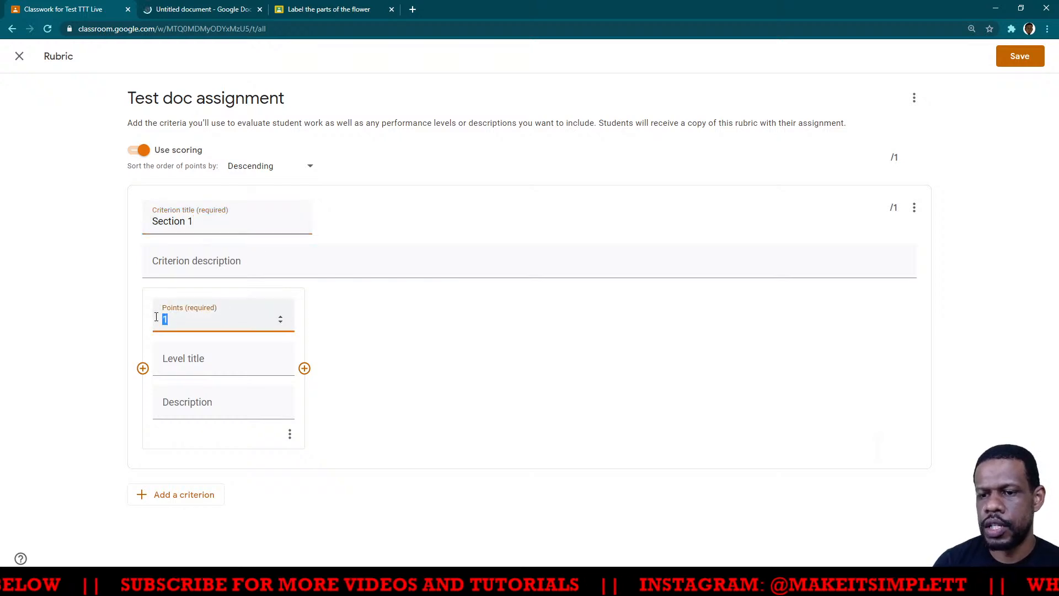
type("0")
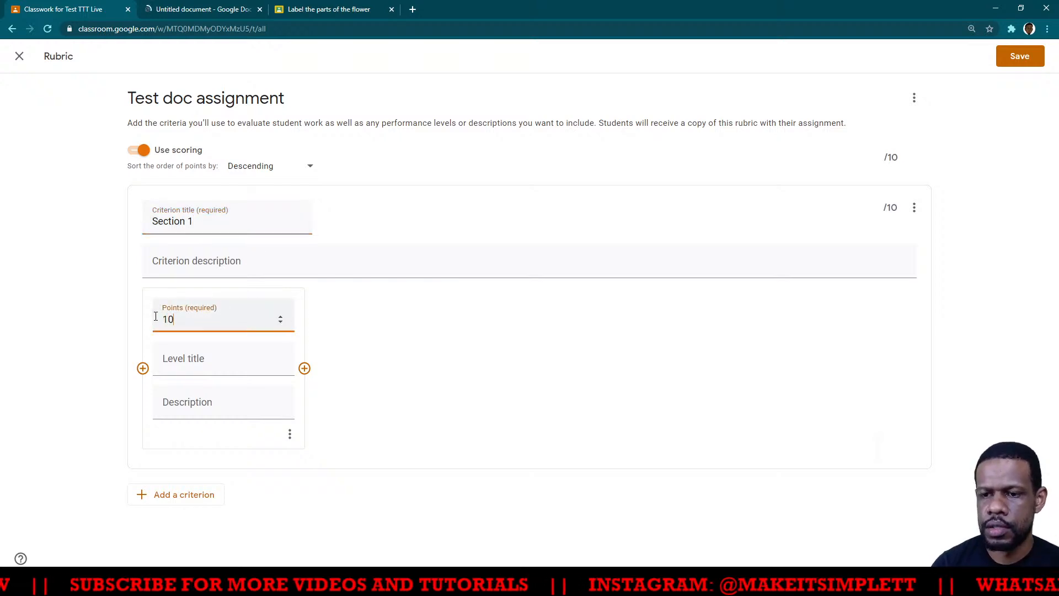
left_click(205, 361)
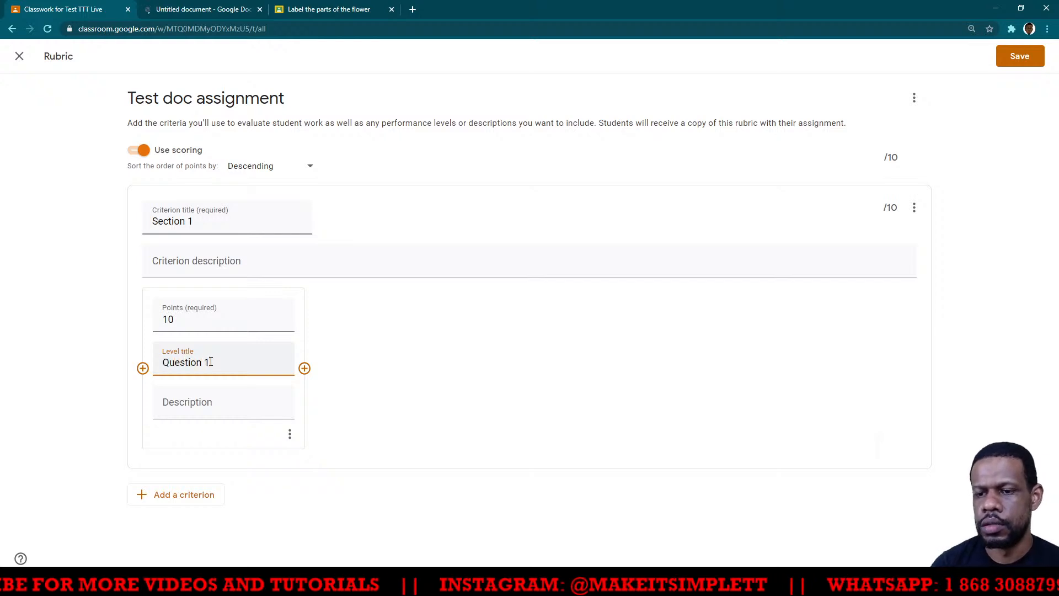
- Add a second level to the Section 1 criterion, titled "Question 2" and worth 10 points
left_click(304, 368)
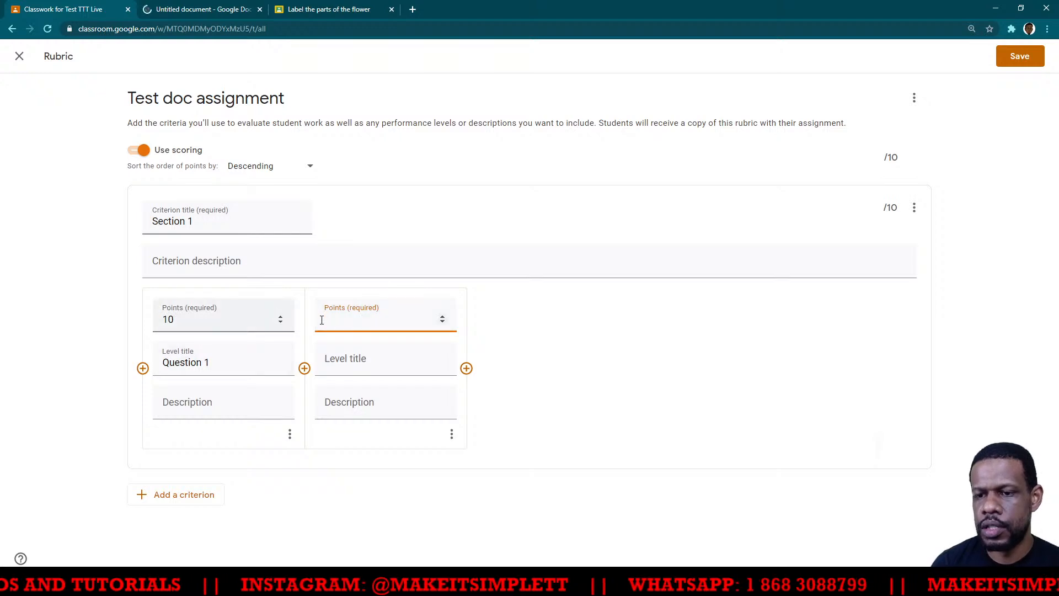
left_click(388, 363)
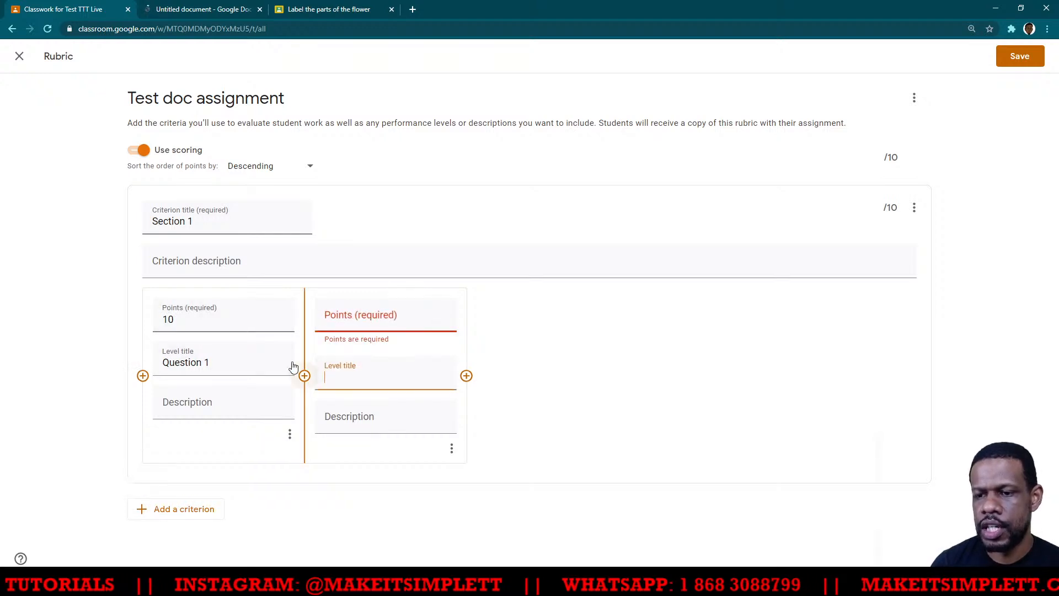
type("Questoin")
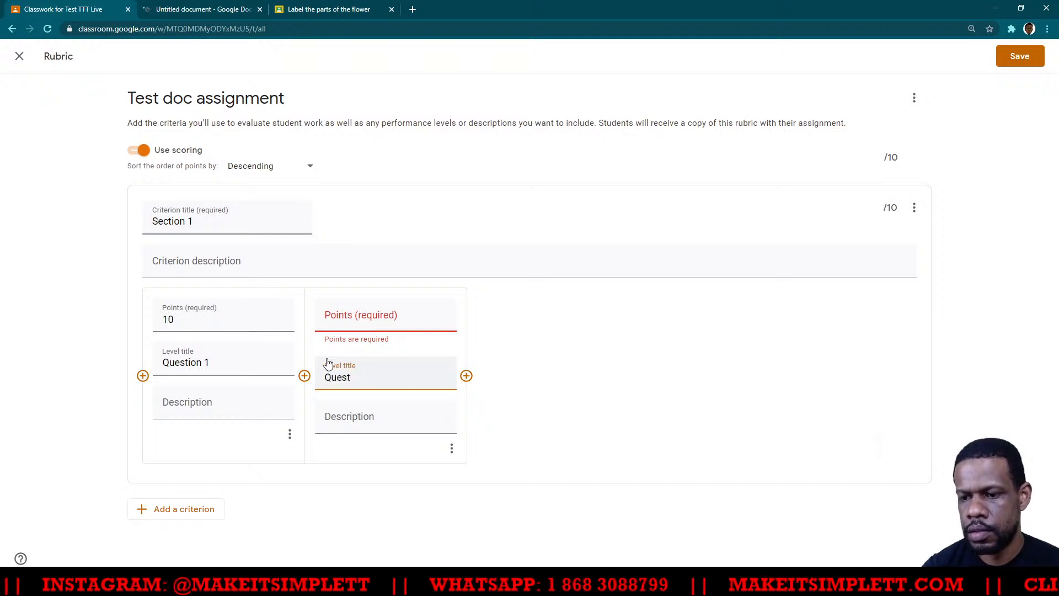
left_click(383, 319)
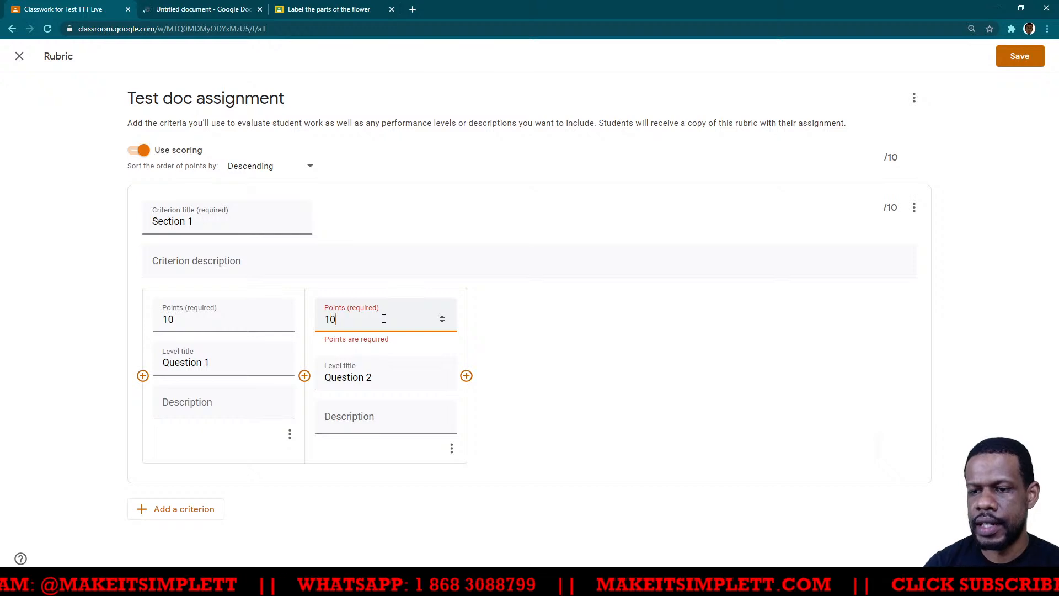
- Add a third level to the Section 1 criterion, titled "Question 3" and worth 10 points
left_click(466, 377)
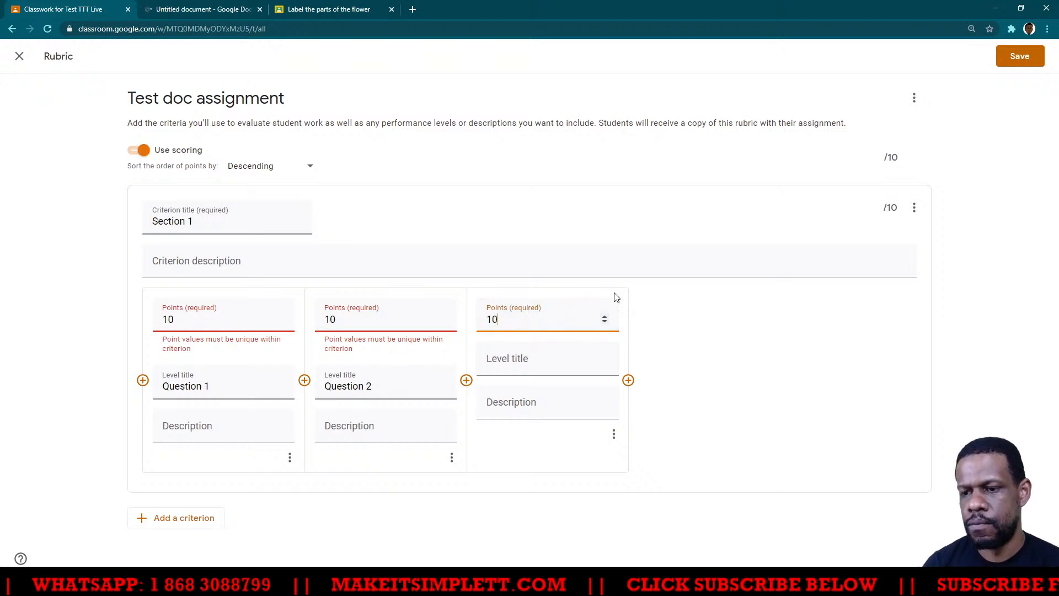
left_click(534, 359)
type("Que")
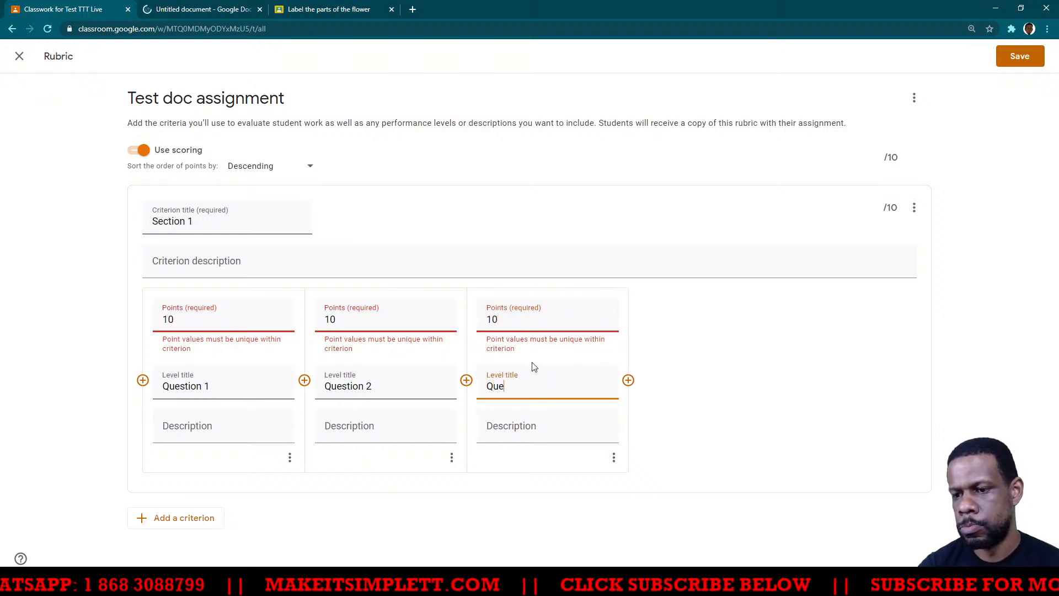
type("stion 3")
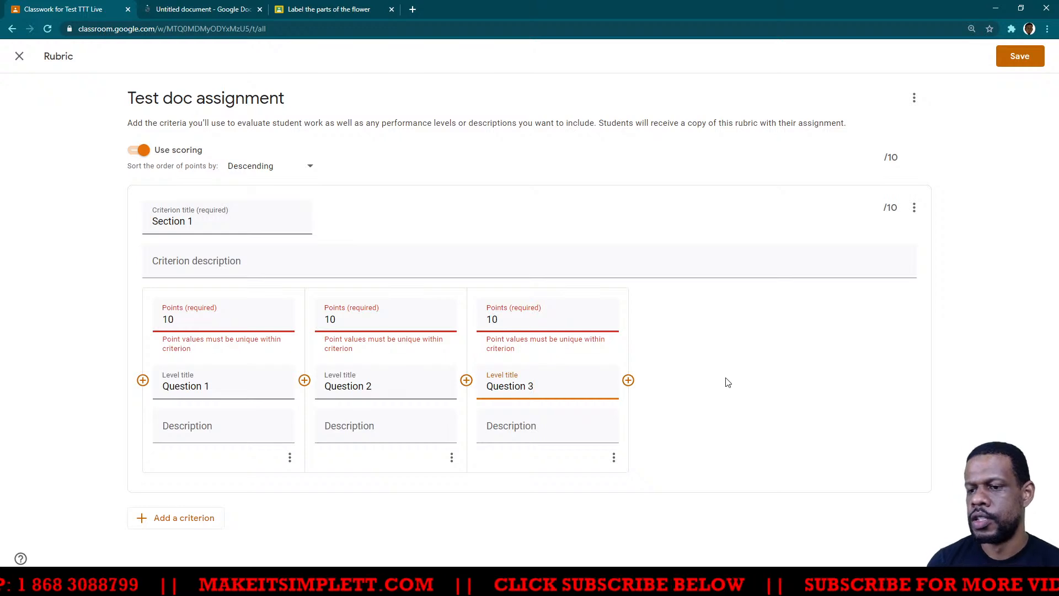
left_click(624, 401)
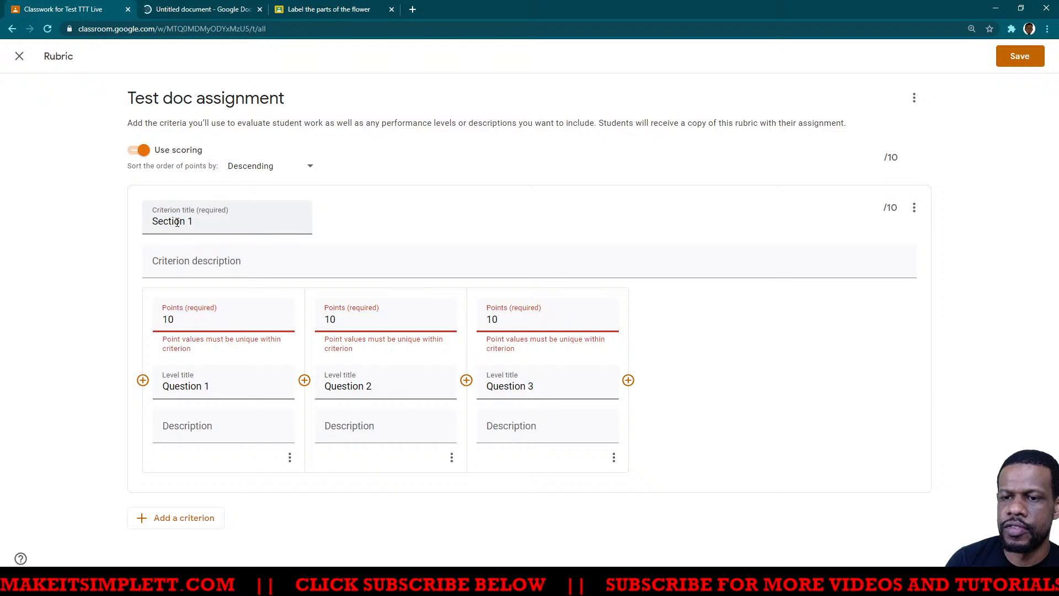
- Change the points in the Section 1 criterion to 5 for the Question 1 level and 7 for the Question 2 level
left_click(381, 320)
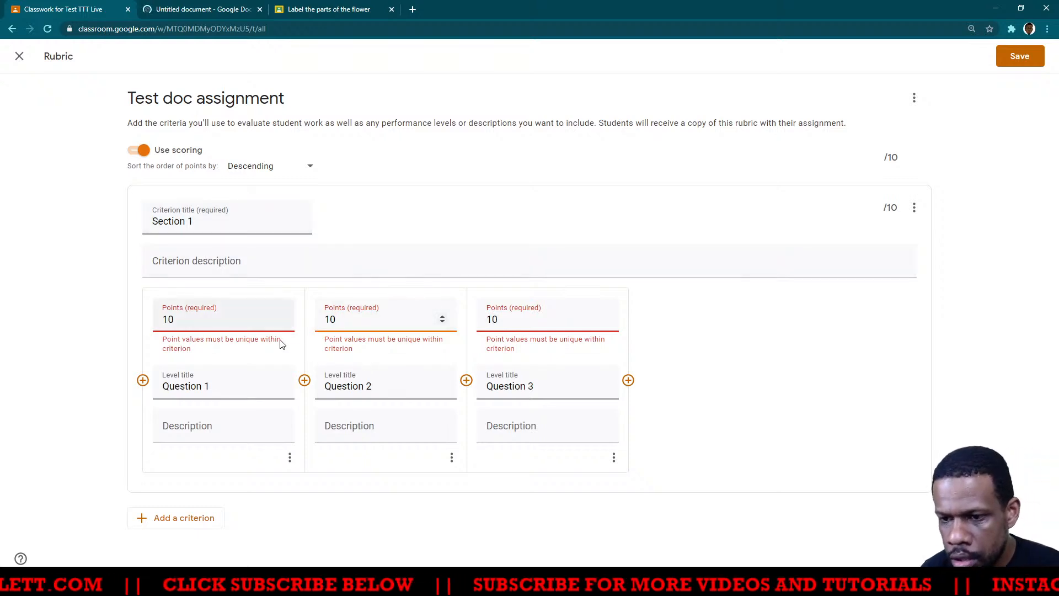
left_click(211, 321)
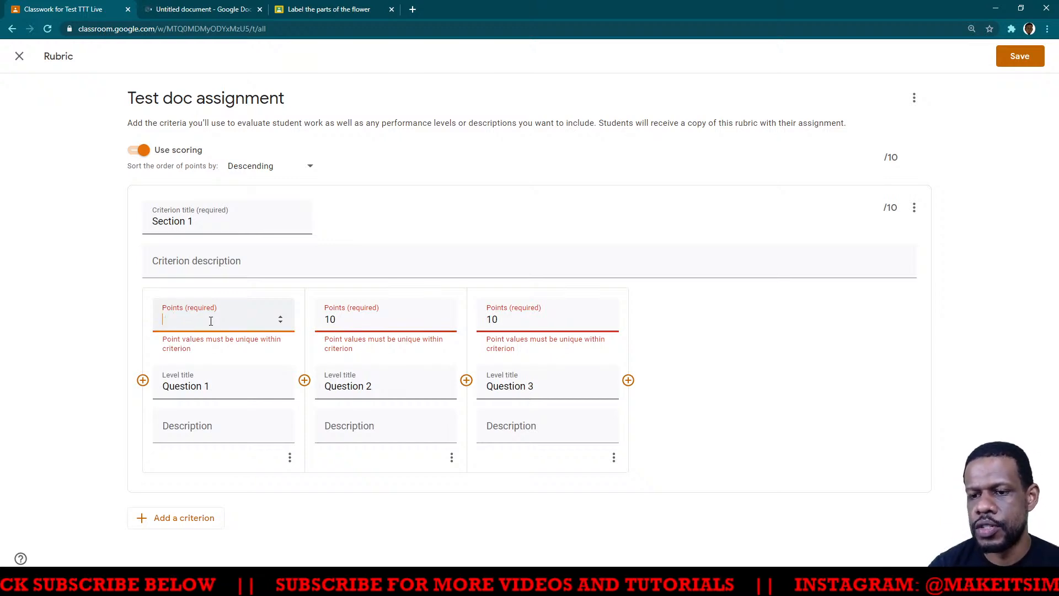
type("5")
left_click(364, 320)
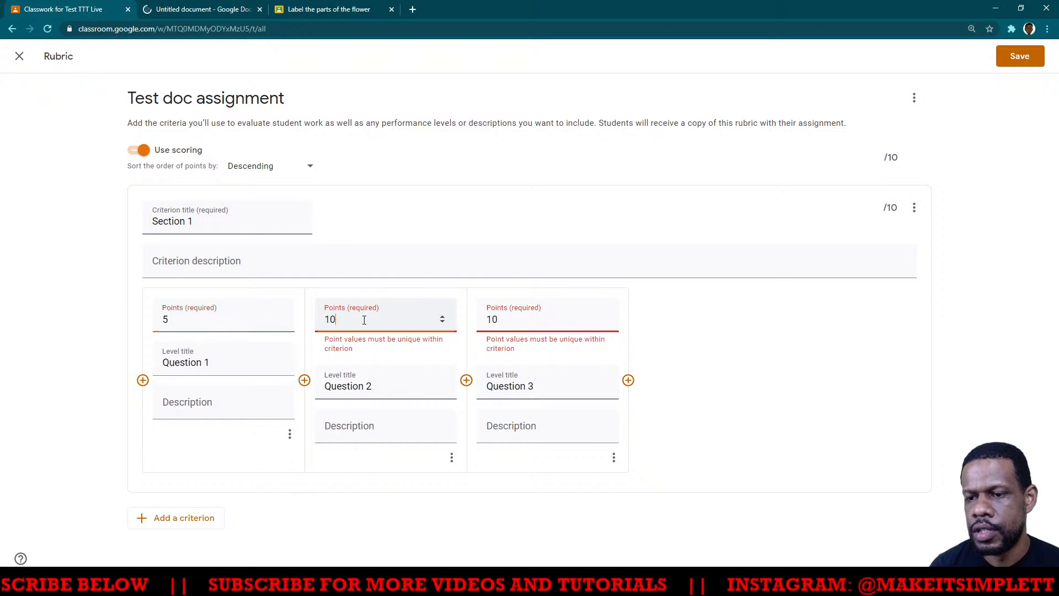
key("BackSpace")
type("7")
key("BackSpace")
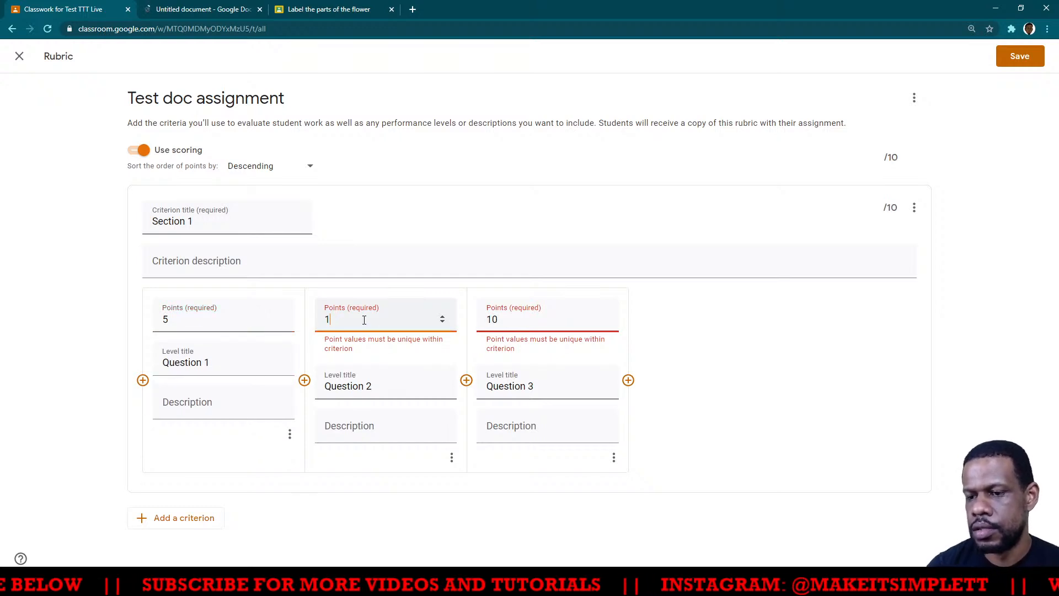
- Set the Question 3 level to 9 points and save the rubric to the assignment
left_click(523, 319)
key("BackSpace")
key("BackSpace")
type("9")
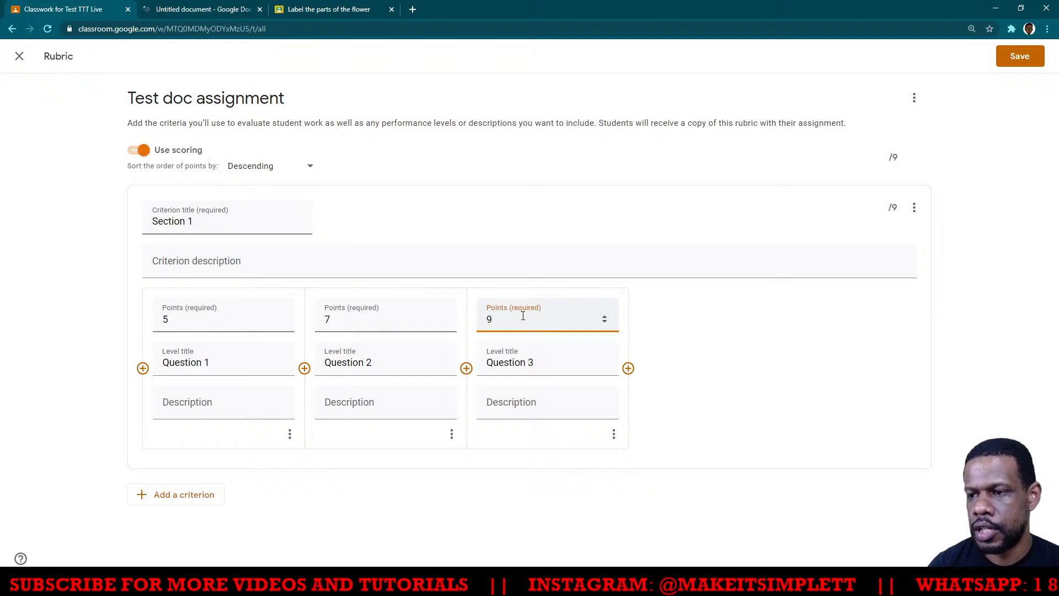
left_click(700, 379)
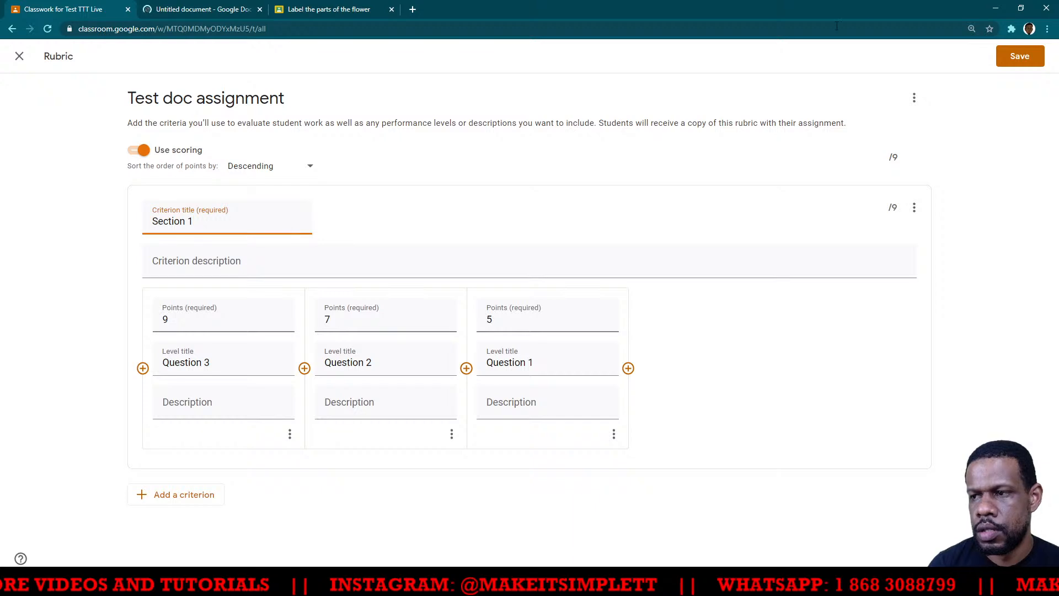
left_click(1002, 67)
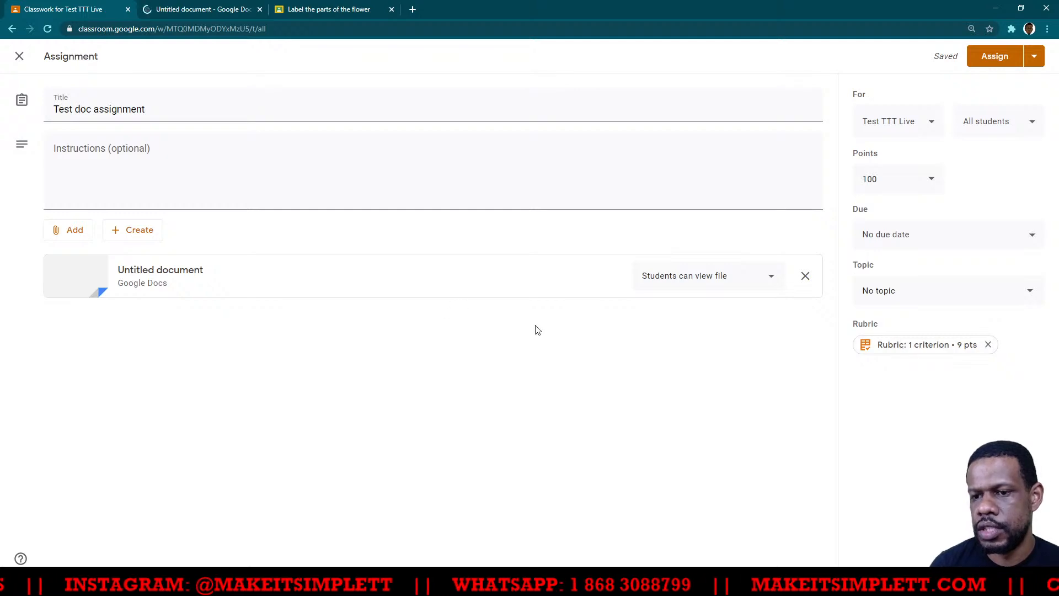
- Set the attached Google Docs file to make a copy for each student and assign the Test doc assignment
left_click(699, 279)
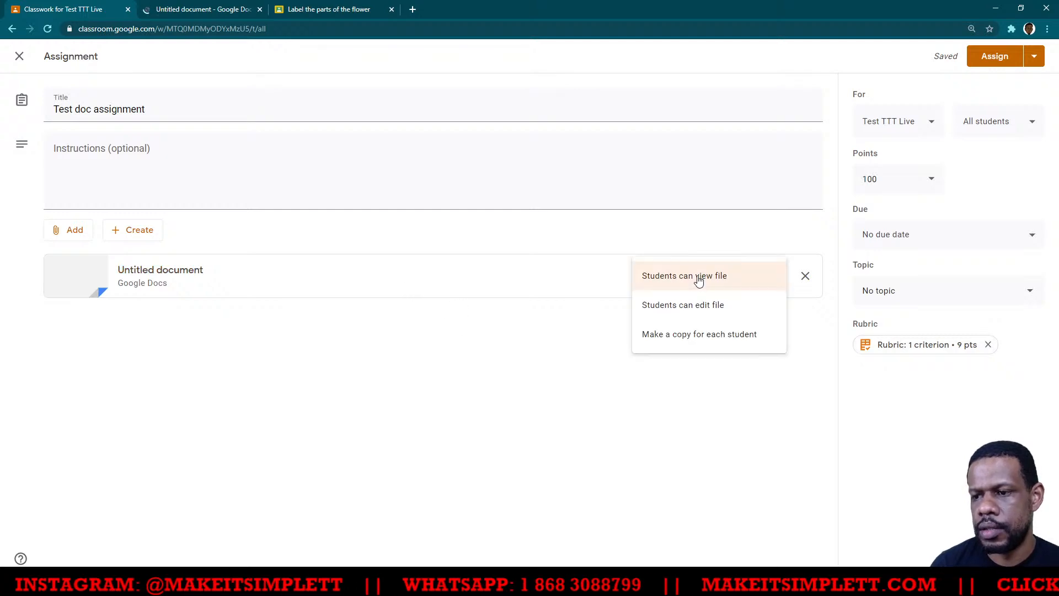
left_click(683, 341)
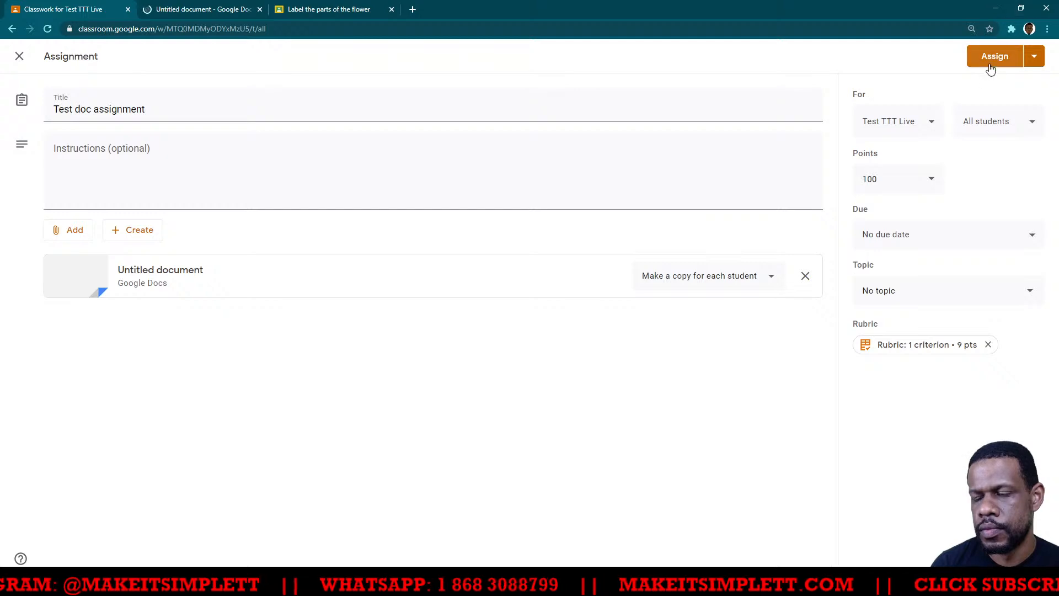
left_click(995, 65)
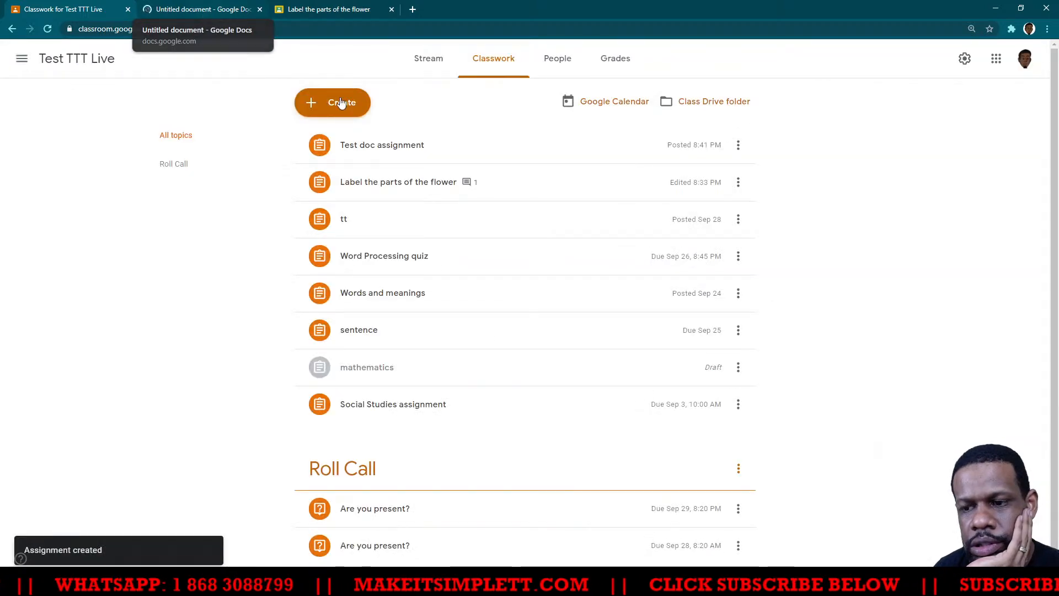
- Open the student work of the Test doc assignment and show the assigned student's submission
left_click(402, 146)
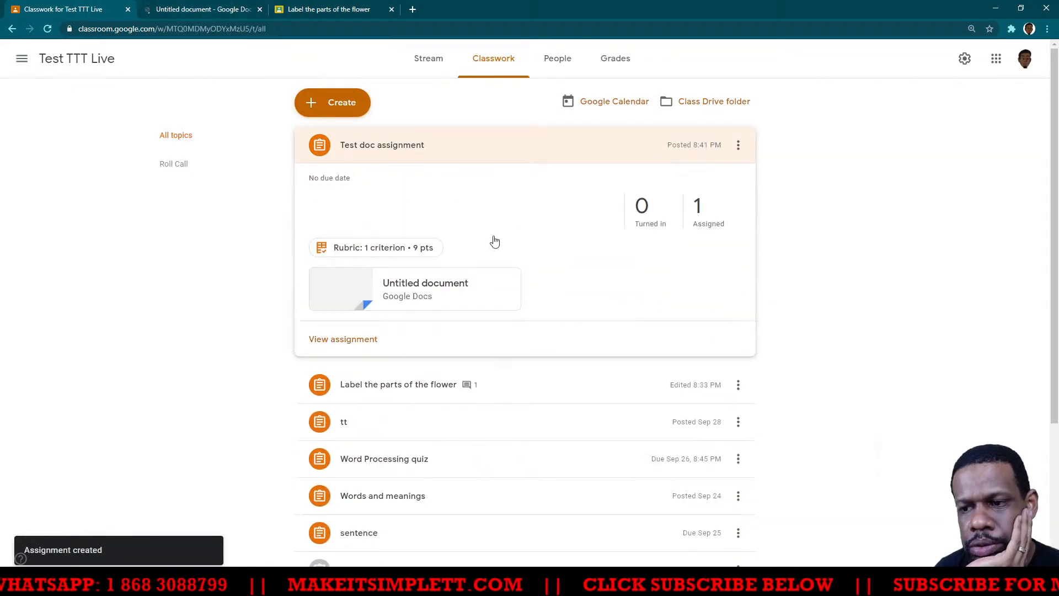
left_click(697, 212)
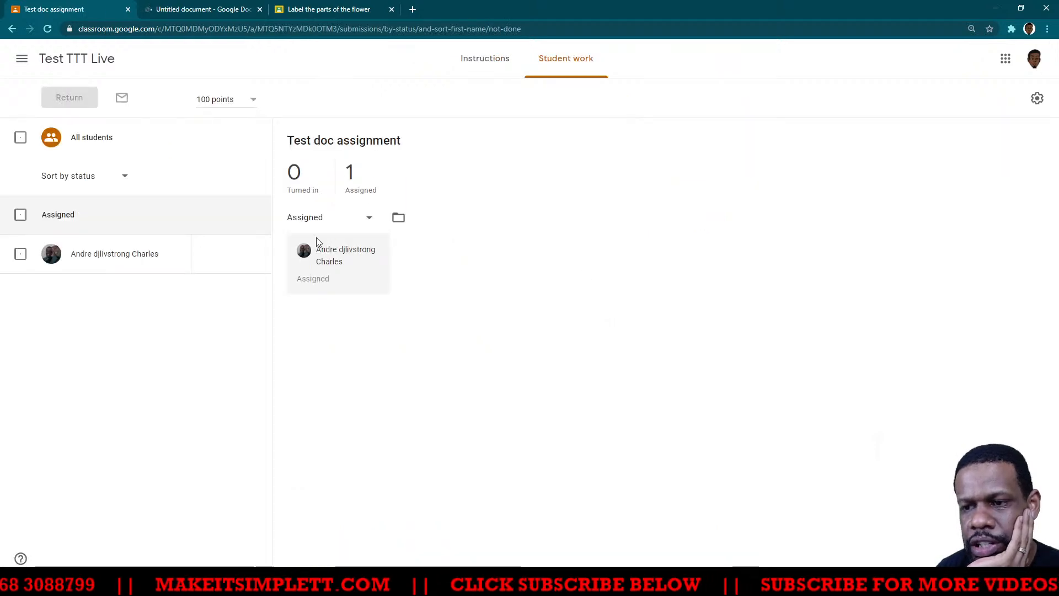
left_click(123, 261)
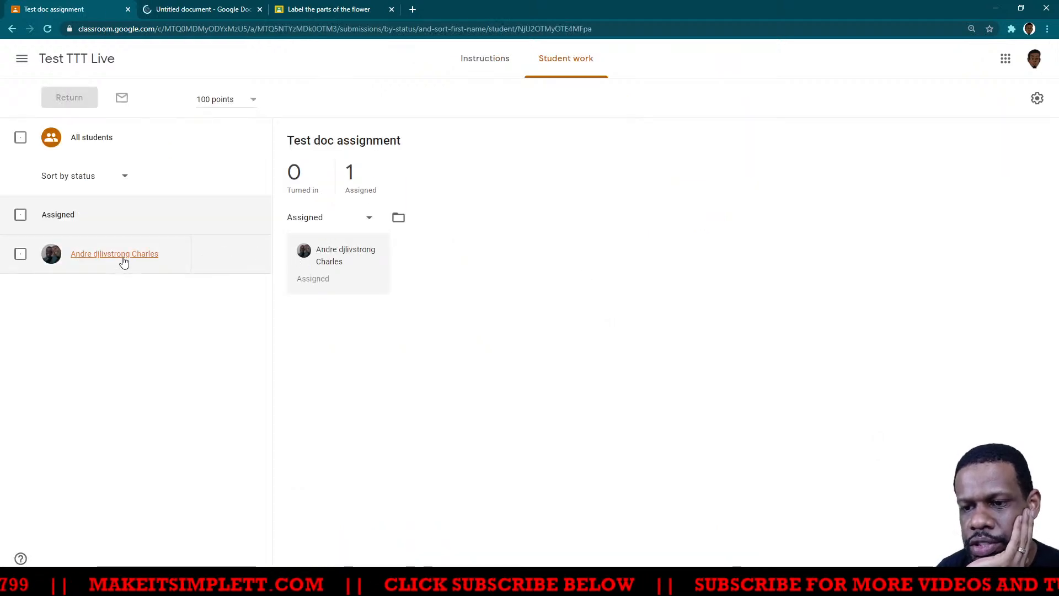